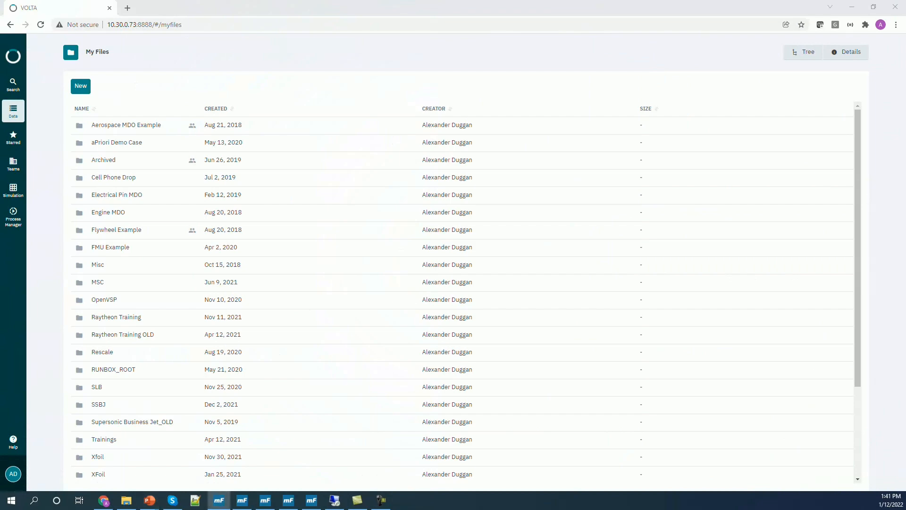
# - Bring the empty modeFRONTIER 2021R3 workflow window to the front
pyautogui.click(219, 500)
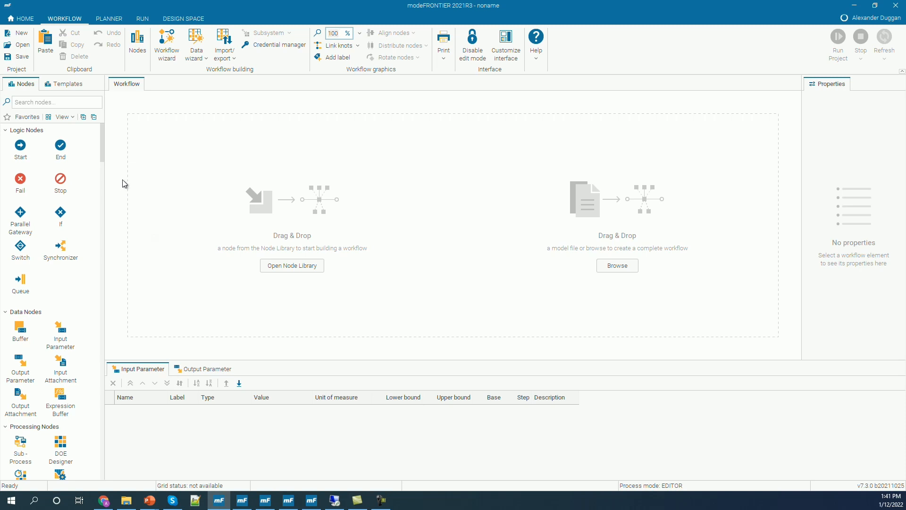
# - Search the node library for 'mat' and drop a Matlab node, Matlab1, onto the canvas
pyautogui.click(55, 101)
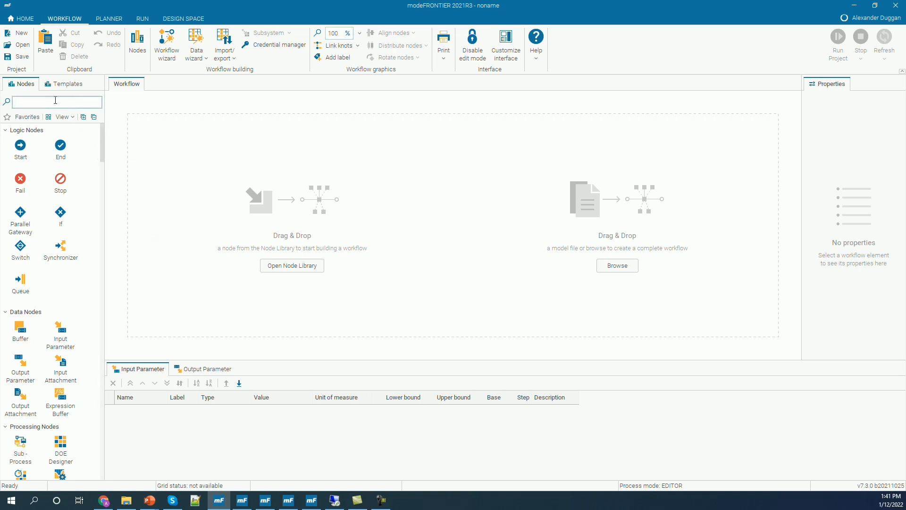
pyautogui.write('mat')
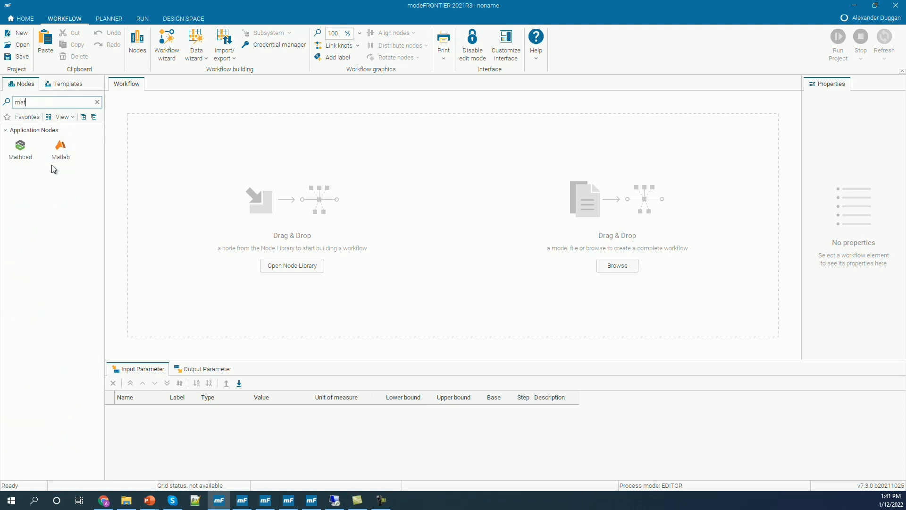
pyautogui.click(98, 102)
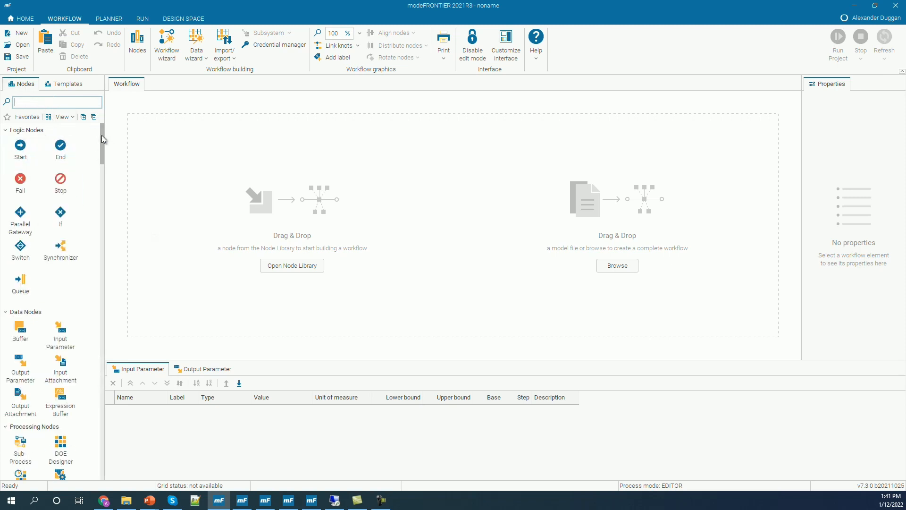
pyautogui.moveTo(101, 135); pyautogui.dragTo(96, 311)
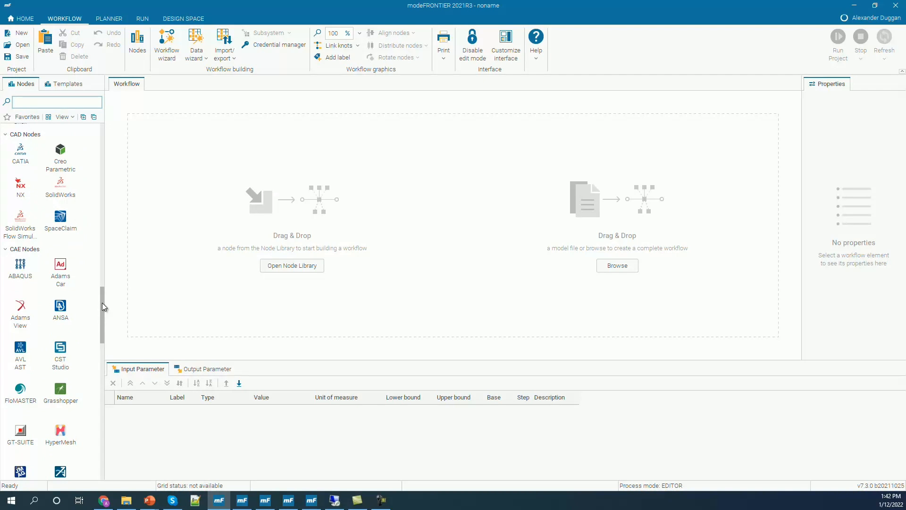
pyautogui.moveTo(103, 307); pyautogui.dragTo(88, 200)
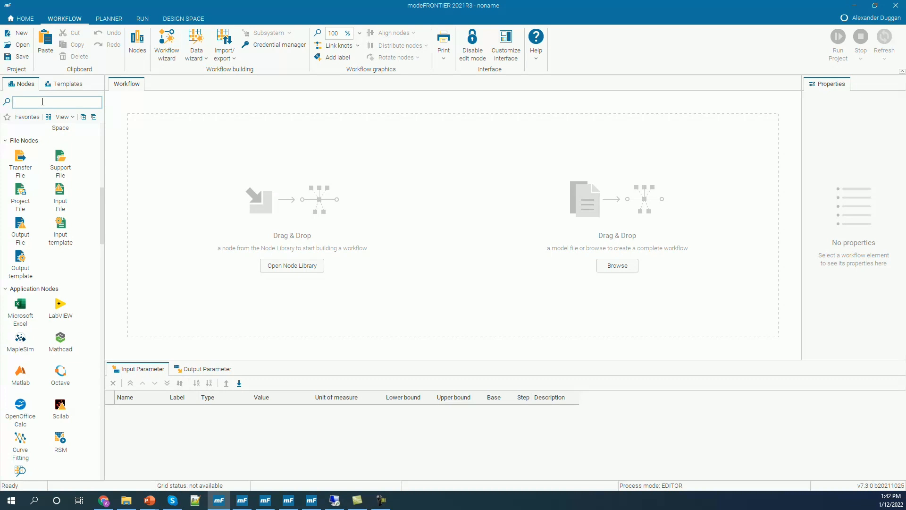
pyautogui.moveTo(102, 196); pyautogui.dragTo(96, 275)
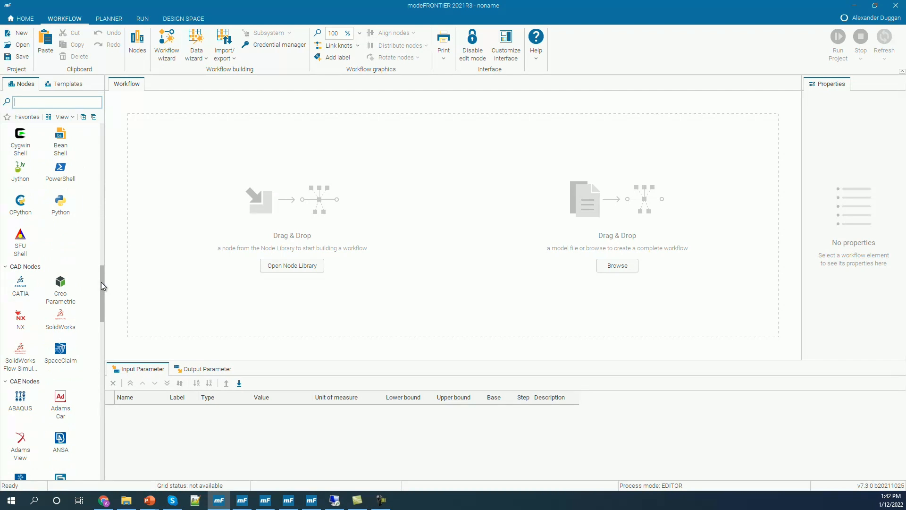
pyautogui.write('mat')
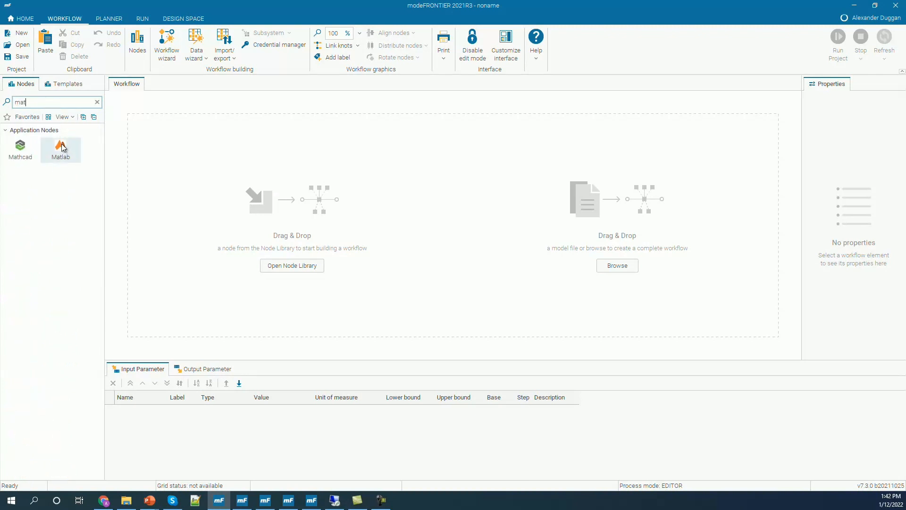
pyautogui.moveTo(61, 143); pyautogui.dragTo(419, 245)
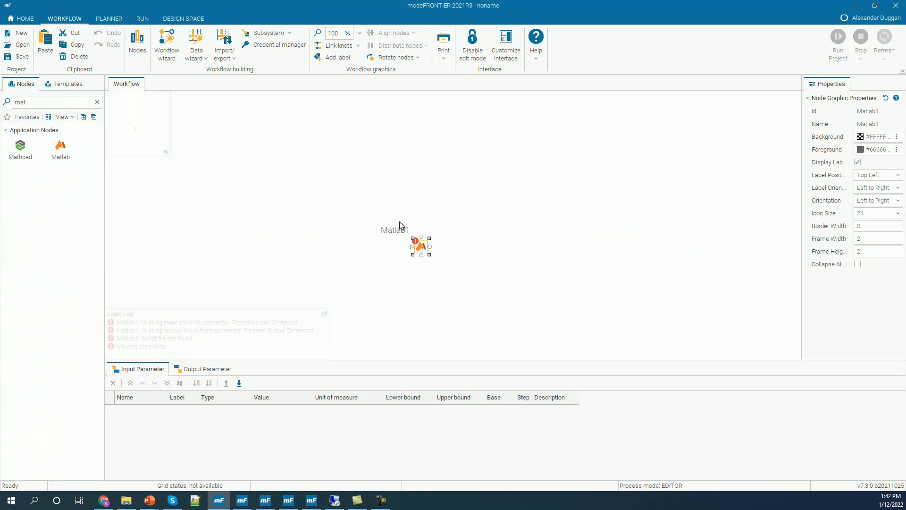
# - Open the Configuration dialog of the Matlab1 node
pyautogui.click(418, 247)
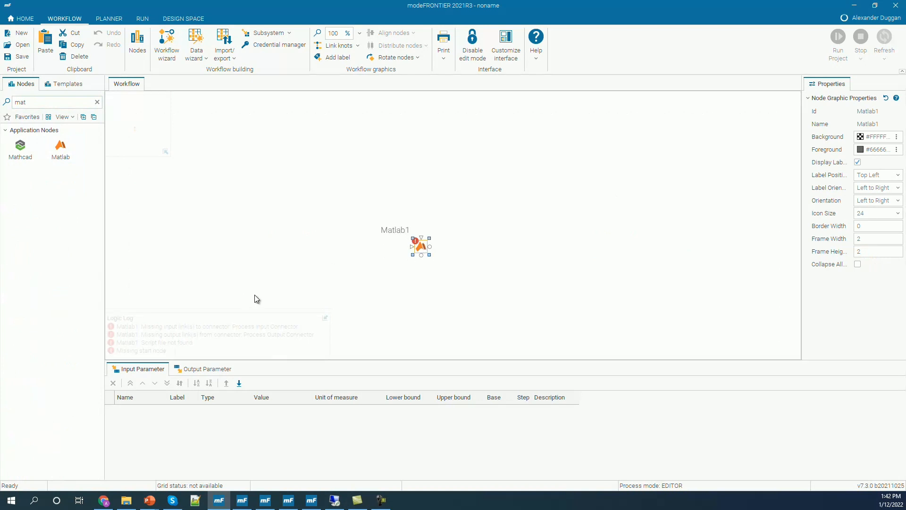
pyautogui.doubleClick(421, 246)
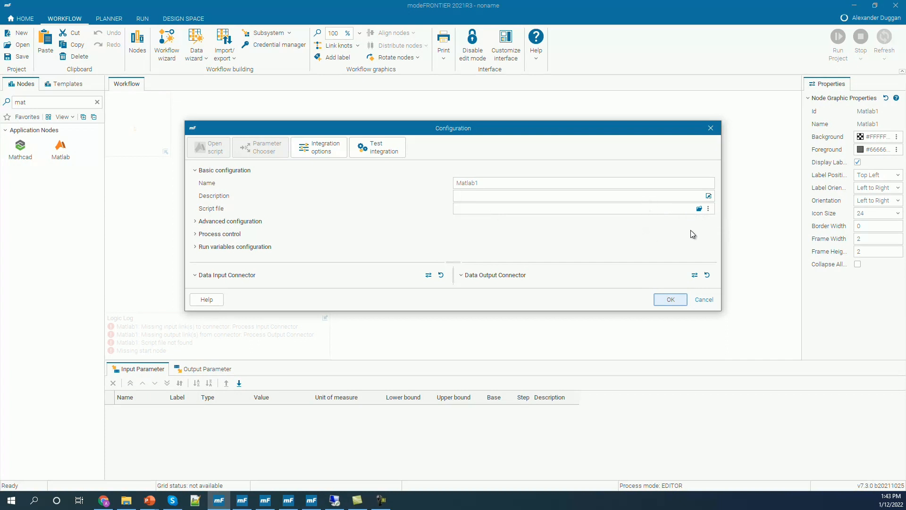
# - Use the latest BB_Range_MDF.m from NASA Supersonic Business Jet > Range > Model File as the script
pyautogui.click(700, 208)
pyautogui.click(749, 222)
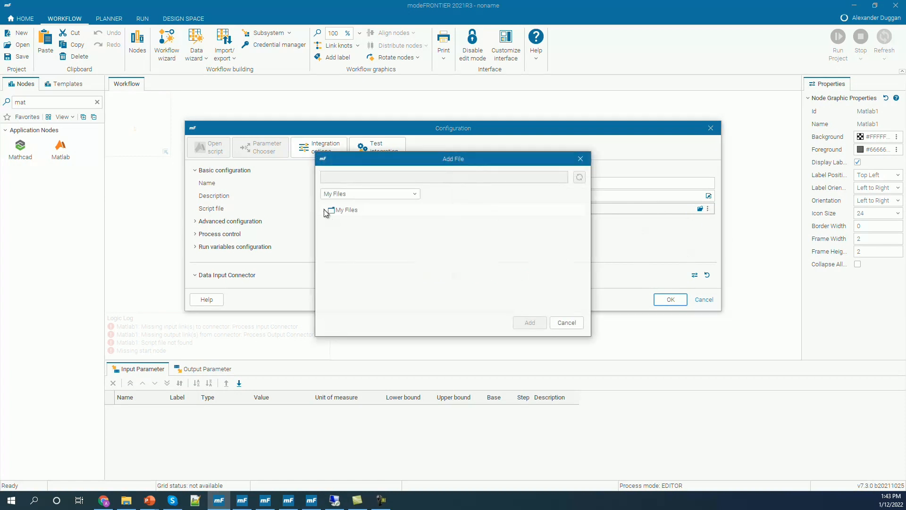
pyautogui.click(326, 211)
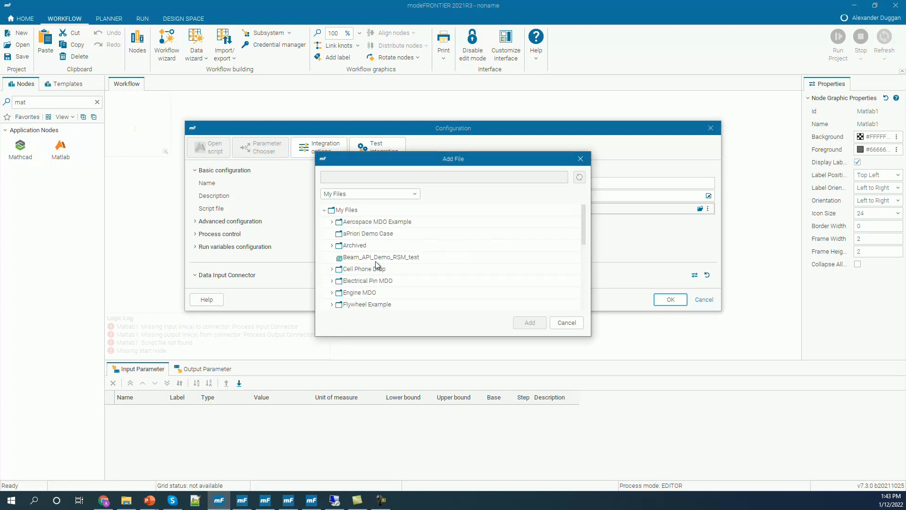
pyautogui.click(380, 197)
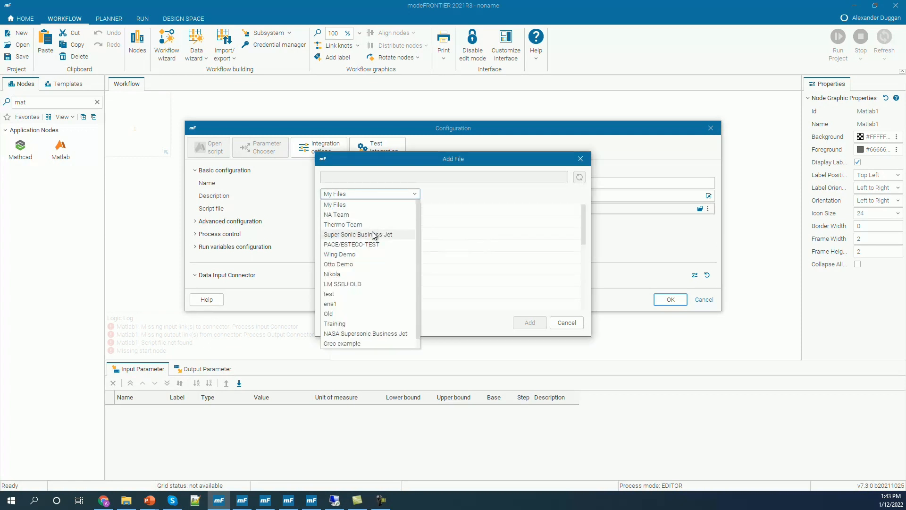
pyautogui.click(370, 333)
pyautogui.click(325, 211)
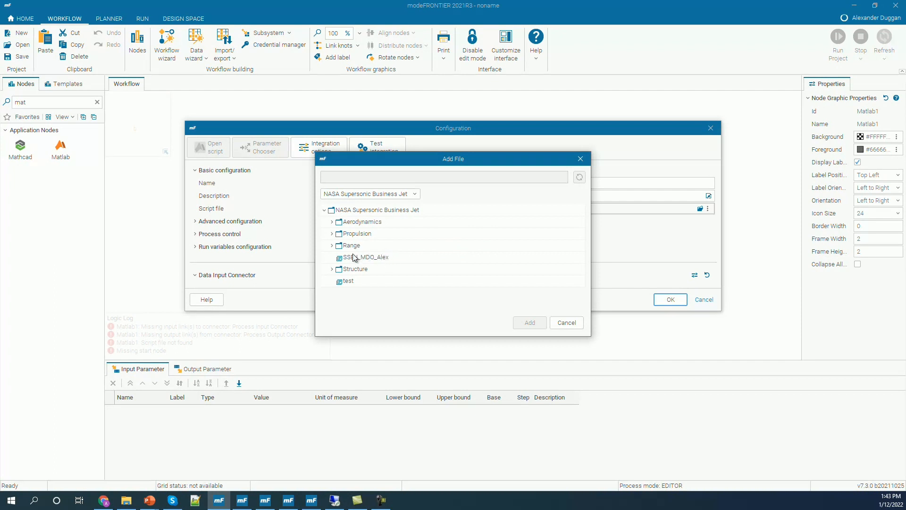
pyautogui.click(333, 246)
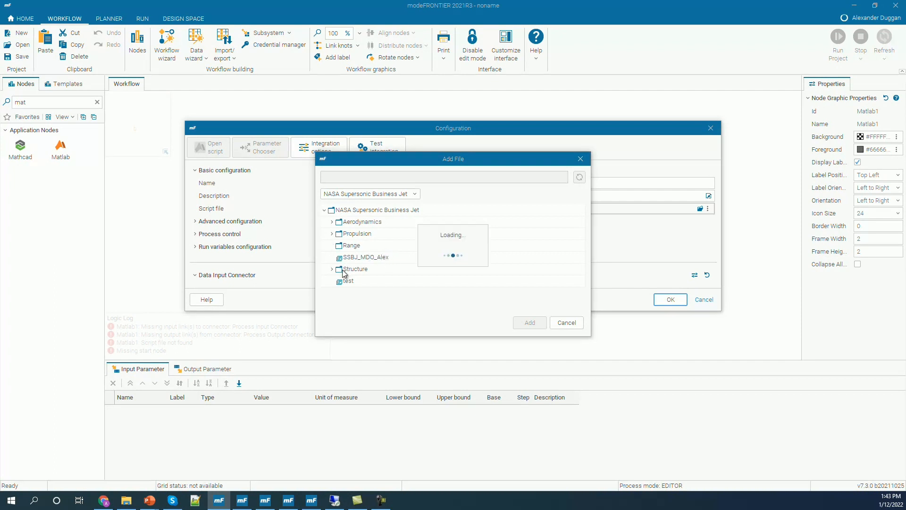
pyautogui.click(342, 261)
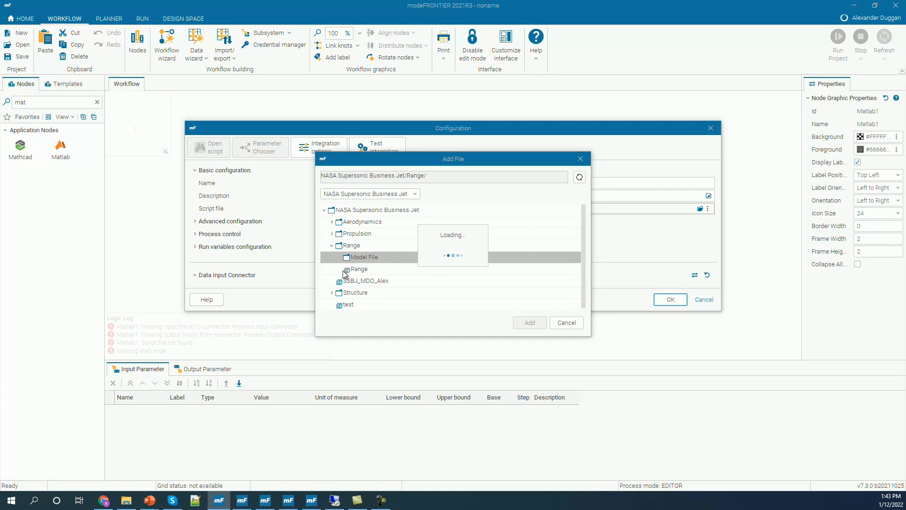
pyautogui.click(349, 269)
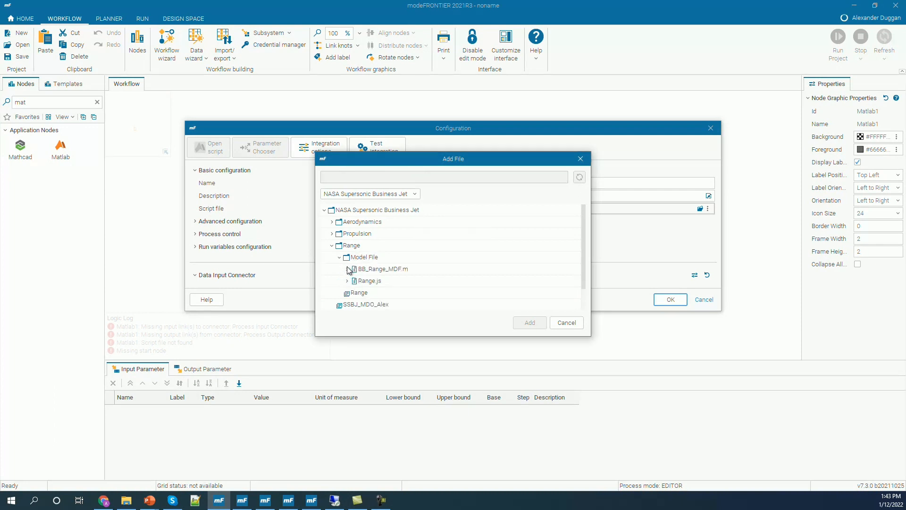
pyautogui.click(401, 293)
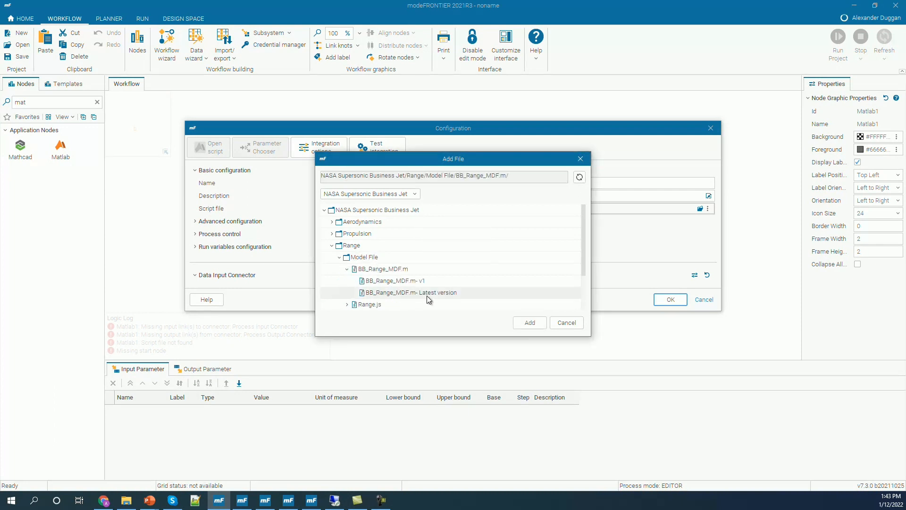
pyautogui.click(530, 323)
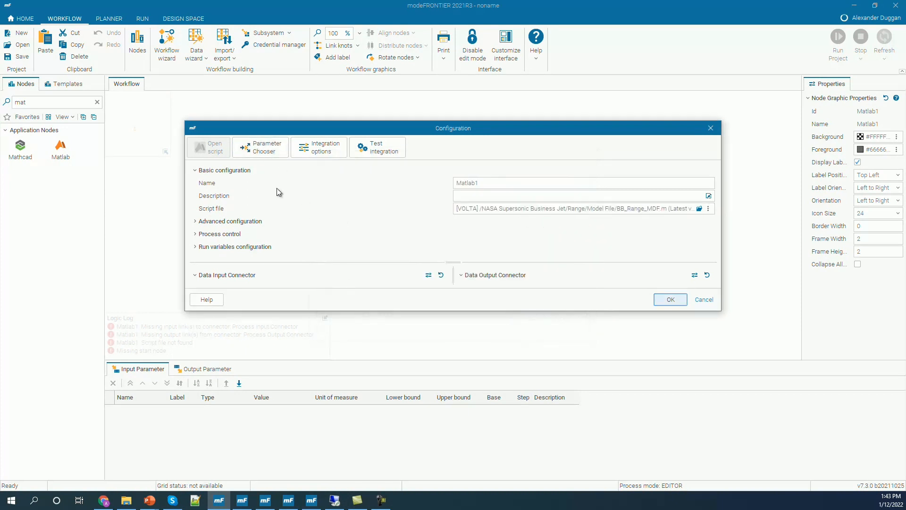
# - Create variable nodes for all ten Matlab1 inputs, such as mach_number and Lift_over_Drag
pyautogui.click(263, 151)
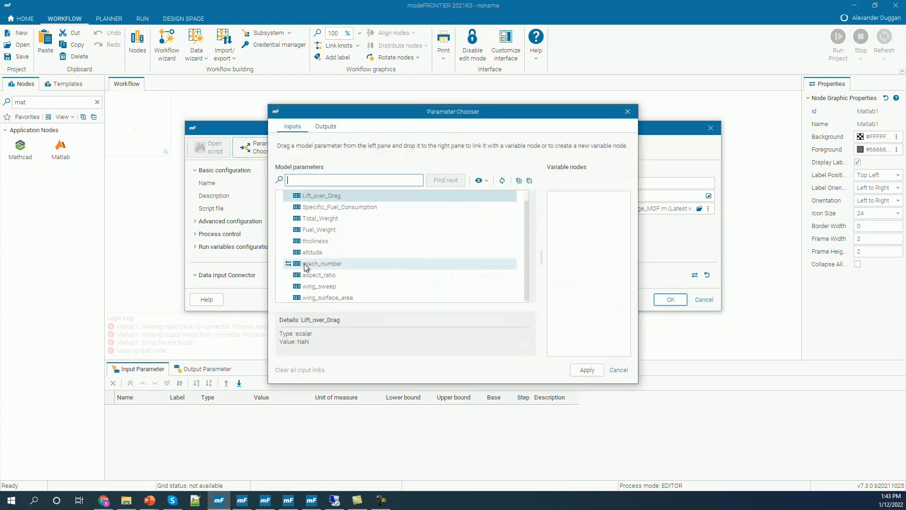
pyautogui.moveTo(424, 384); pyautogui.dragTo(421, 461)
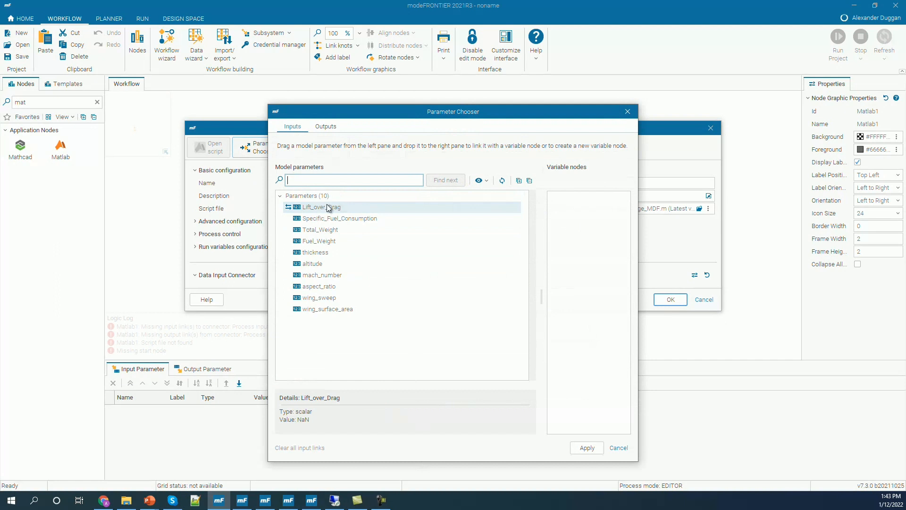
pyautogui.keyDown('shift'); pyautogui.click(330, 310); pyautogui.keyUp('shift')
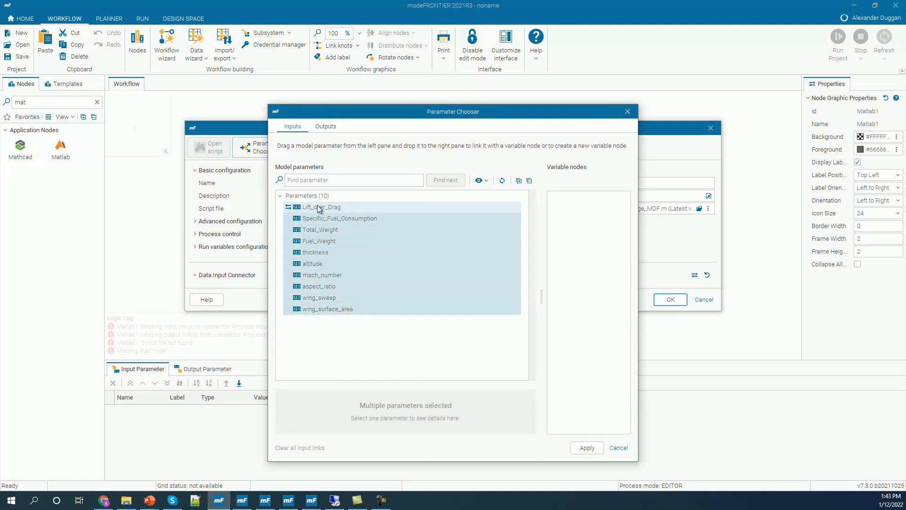
pyautogui.moveTo(315, 218); pyautogui.dragTo(593, 285)
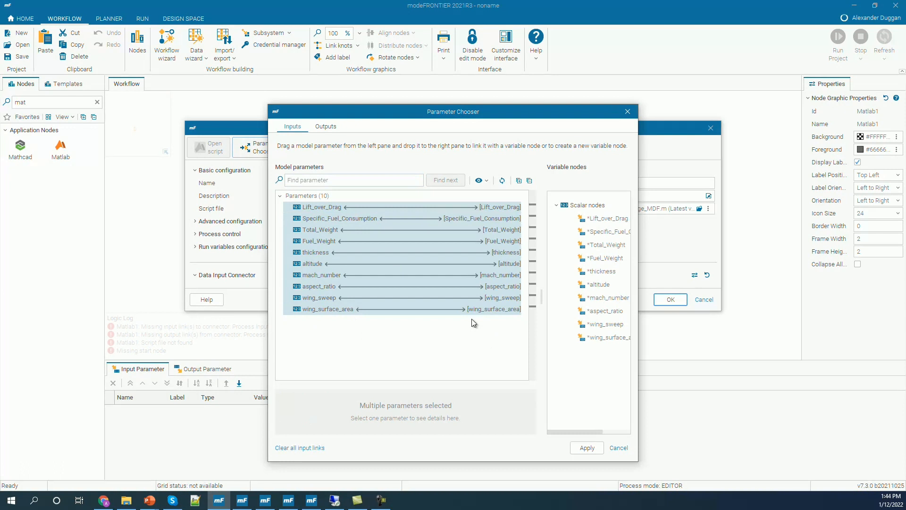
pyautogui.click(503, 208)
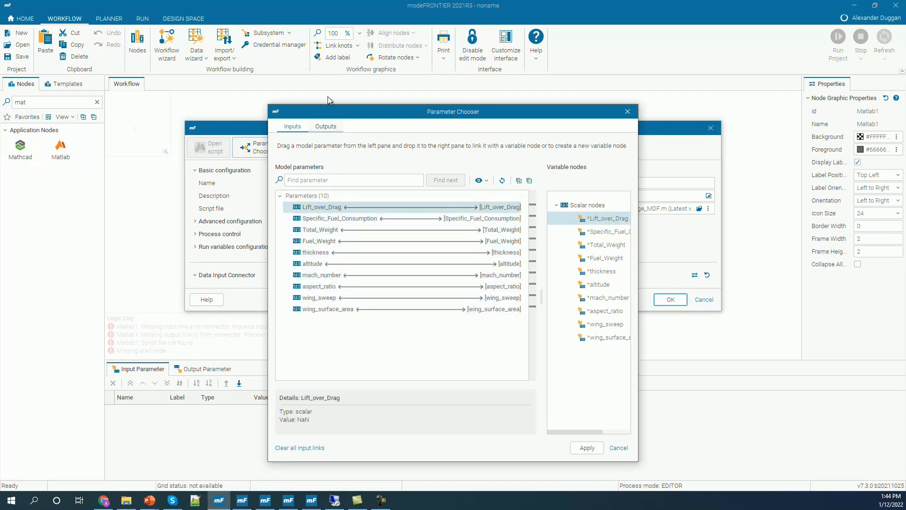
# - Add a Range output variable node and apply the Matlab1 configuration
pyautogui.click(324, 126)
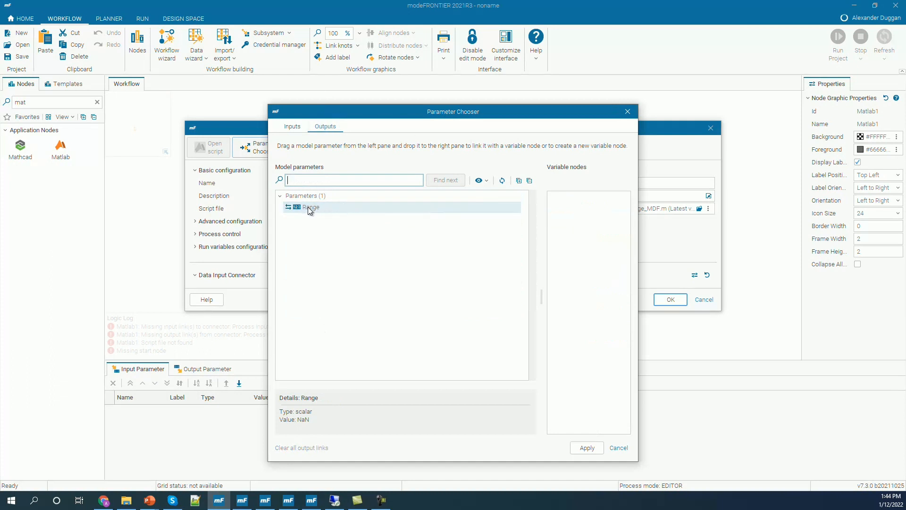
pyautogui.moveTo(309, 209); pyautogui.dragTo(591, 250)
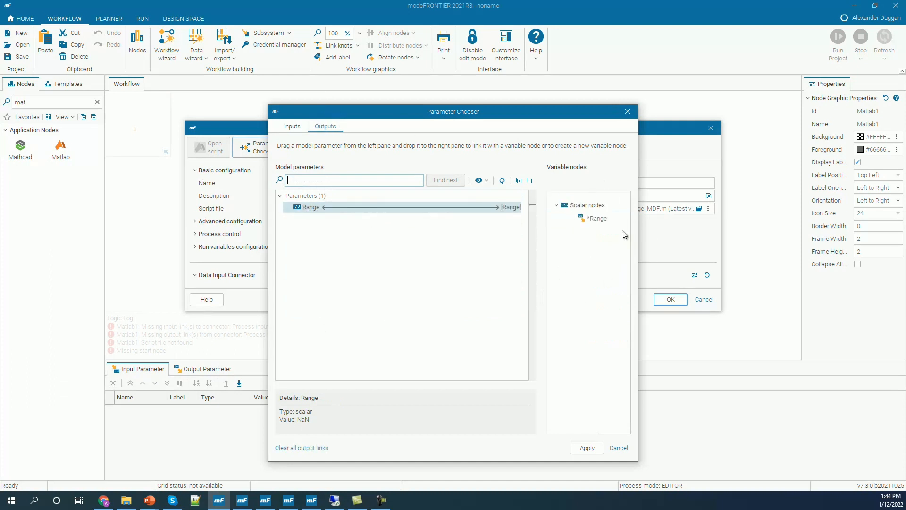
pyautogui.click(587, 448)
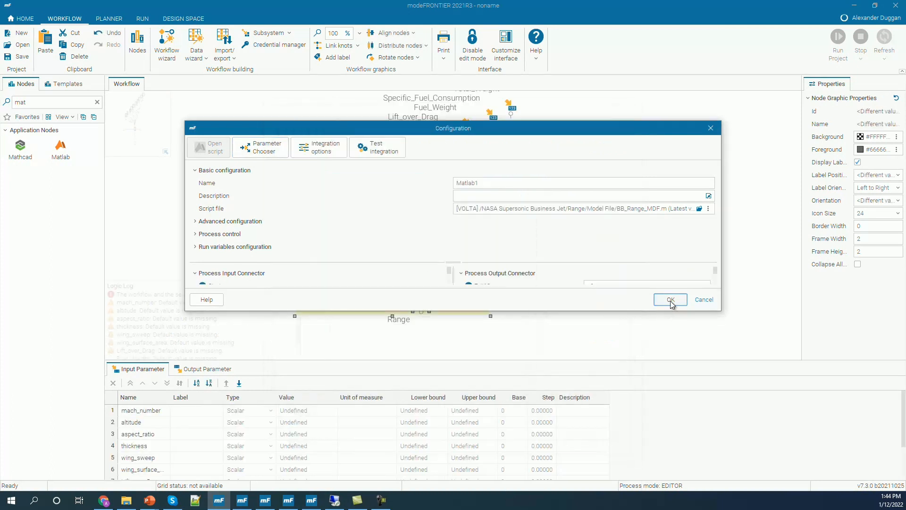
pyautogui.click(671, 300)
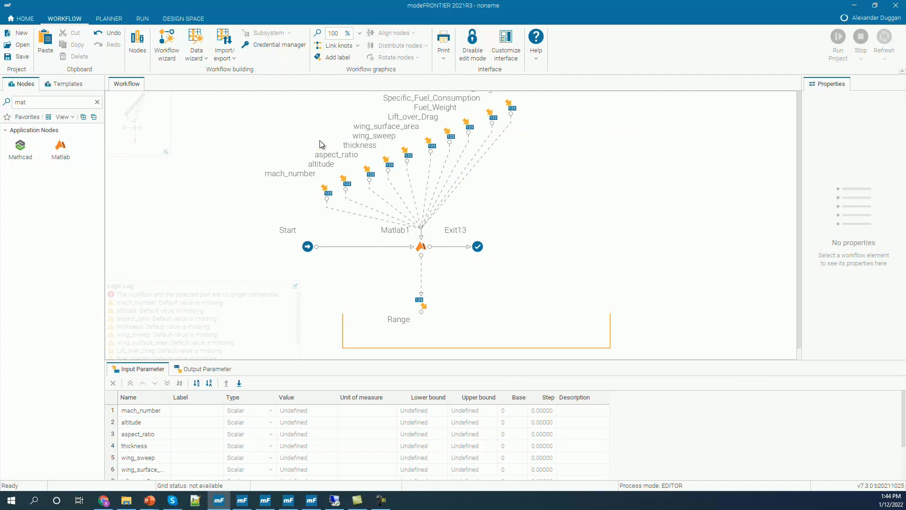
# - Shift the workflow nodes down-left and enlarge the Input Parameter table to list all ten inputs
pyautogui.moveTo(321, 145); pyautogui.dragTo(244, 86)
pyautogui.moveTo(512, 101); pyautogui.dragTo(497, 134)
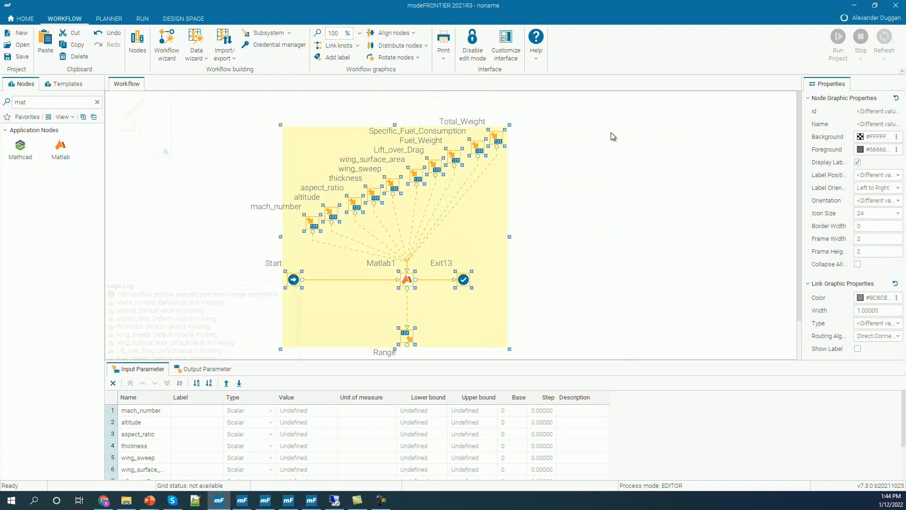
pyautogui.click(508, 346)
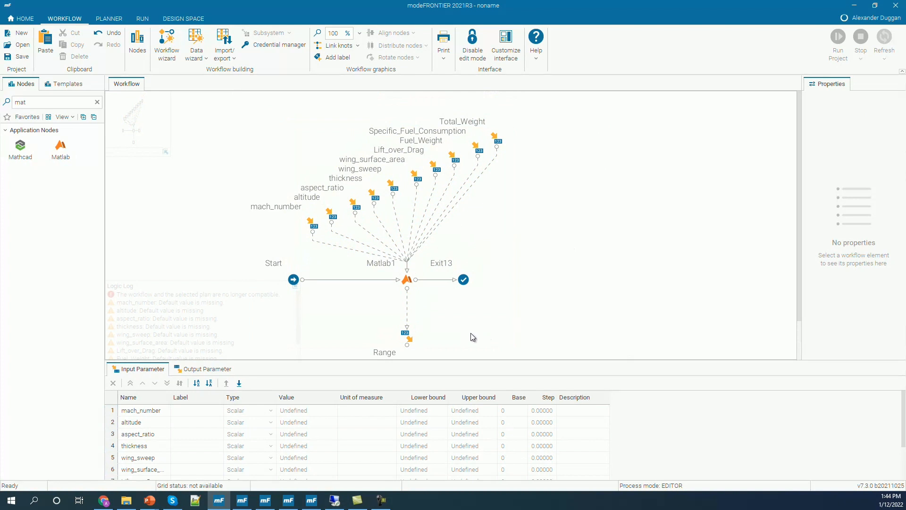
pyautogui.moveTo(324, 361); pyautogui.dragTo(325, 317)
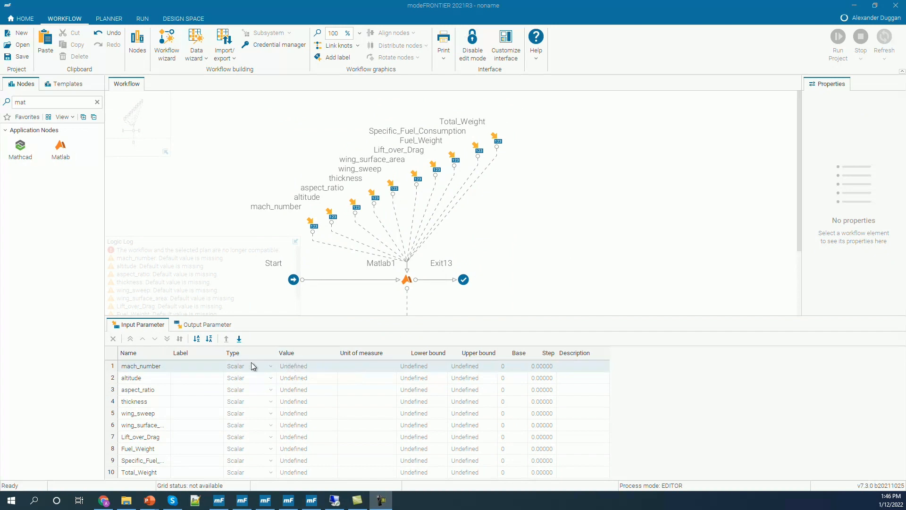
# - Import values and bounds for all ten inputs from the clipboard, e.g. mach_number 1.6 within 1.44–1.76
pyautogui.click(241, 340)
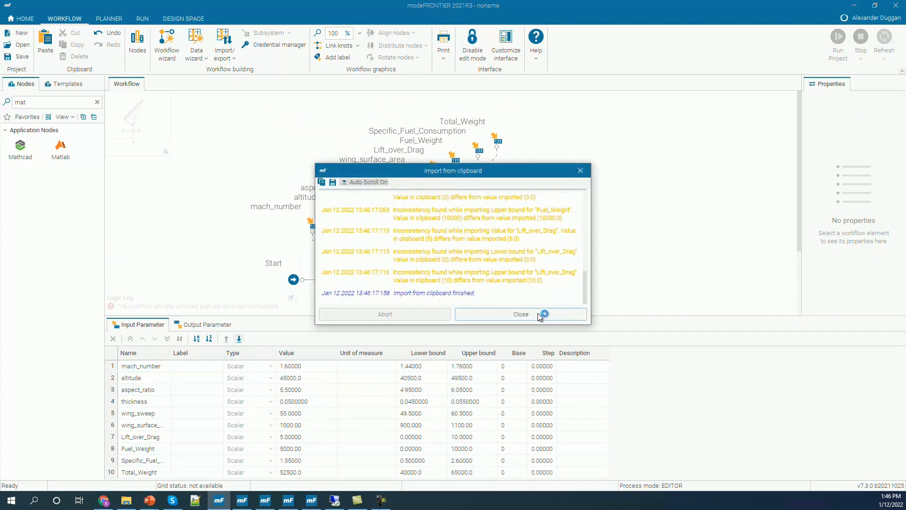
pyautogui.click(540, 315)
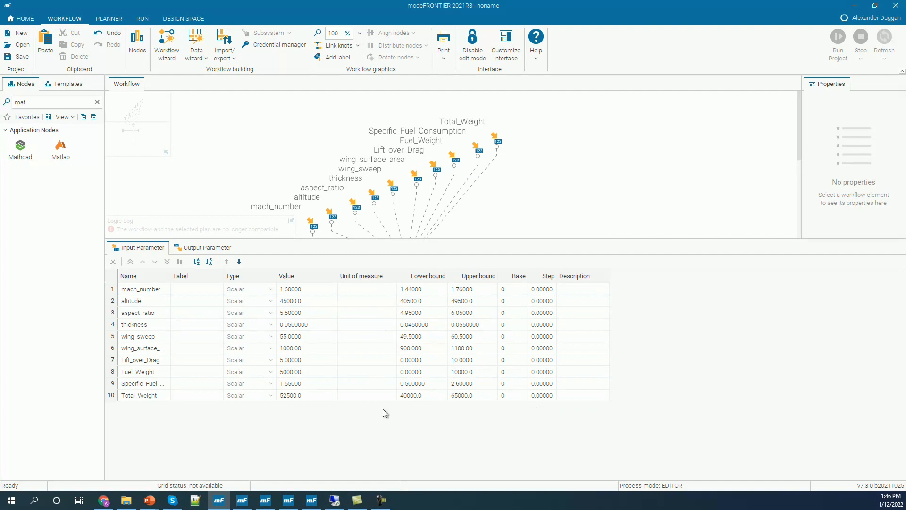
# - Open the Choose scenario dialog in the Planner
pyautogui.click(107, 18)
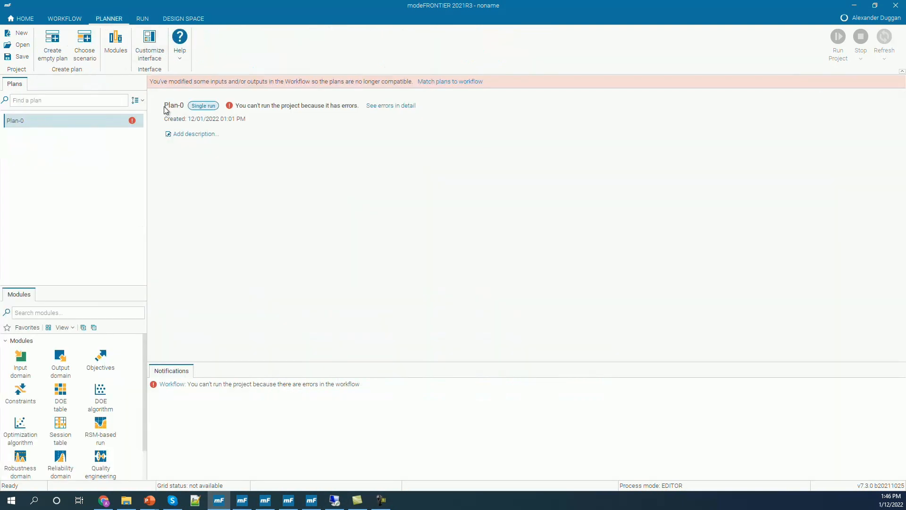
pyautogui.click(85, 44)
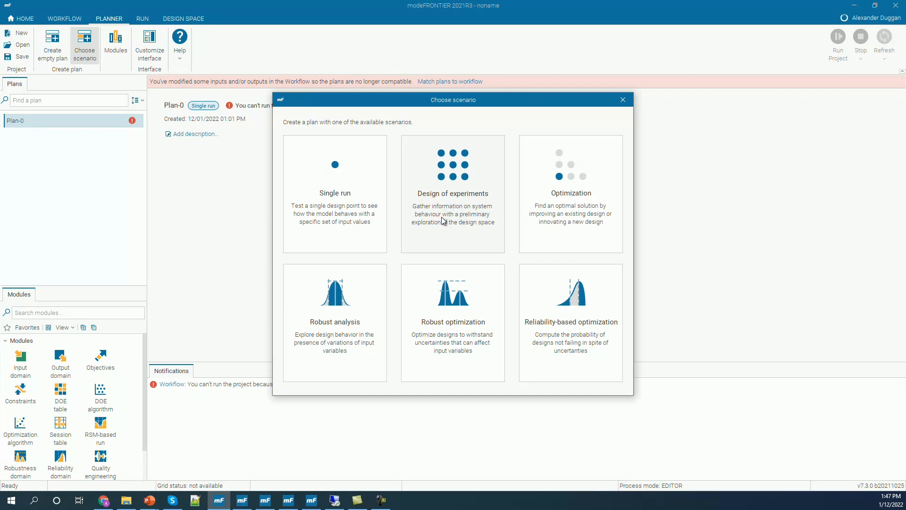
# - Create a Design of experiments plan matched to the workflow, with ten inputs and Range as output
pyautogui.click(434, 229)
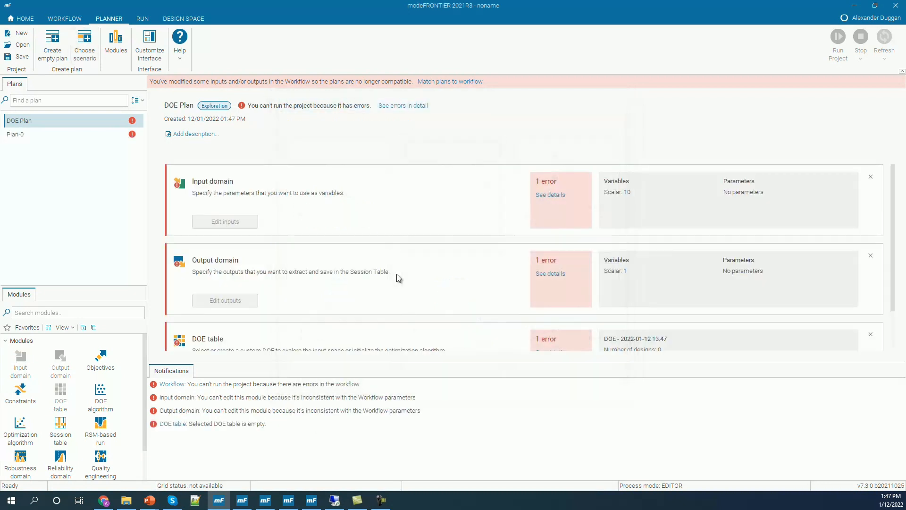
pyautogui.click(436, 83)
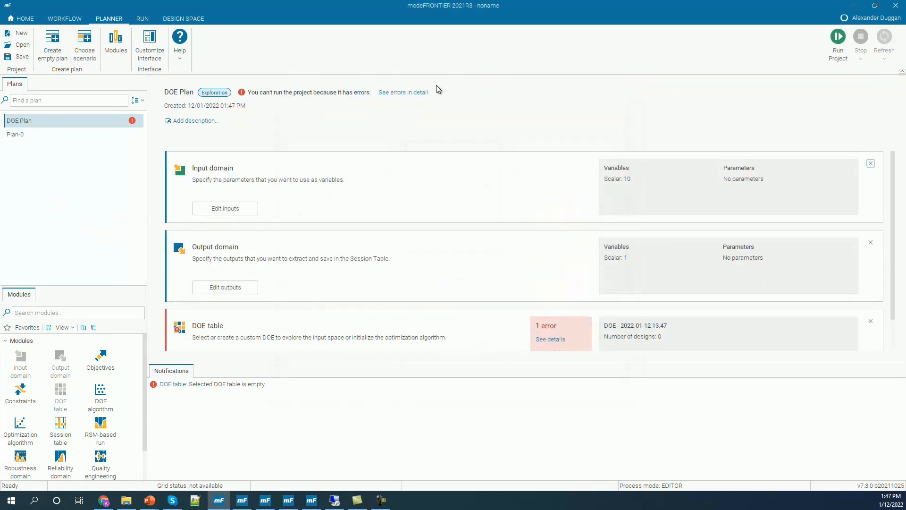
pyautogui.scroll(-1, 258, 258)
pyautogui.scroll(1, 257, 258)
pyautogui.click(219, 212)
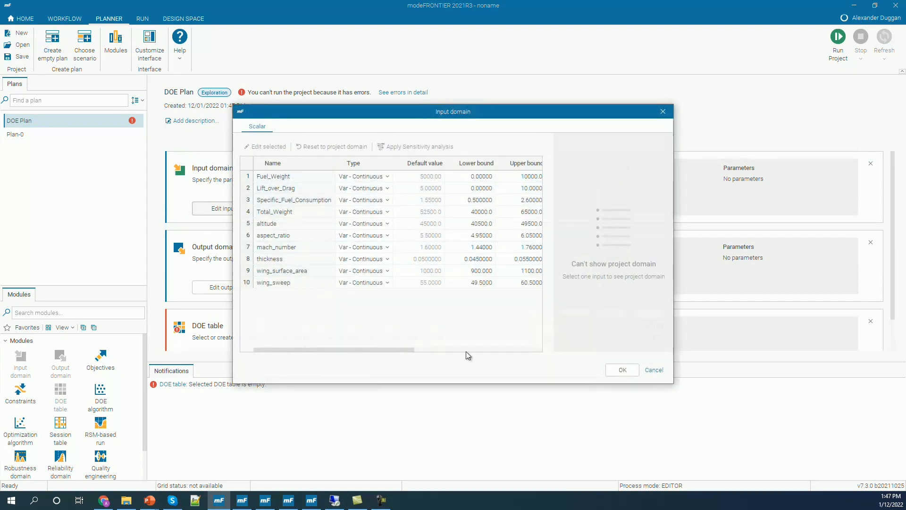
pyautogui.click(366, 178)
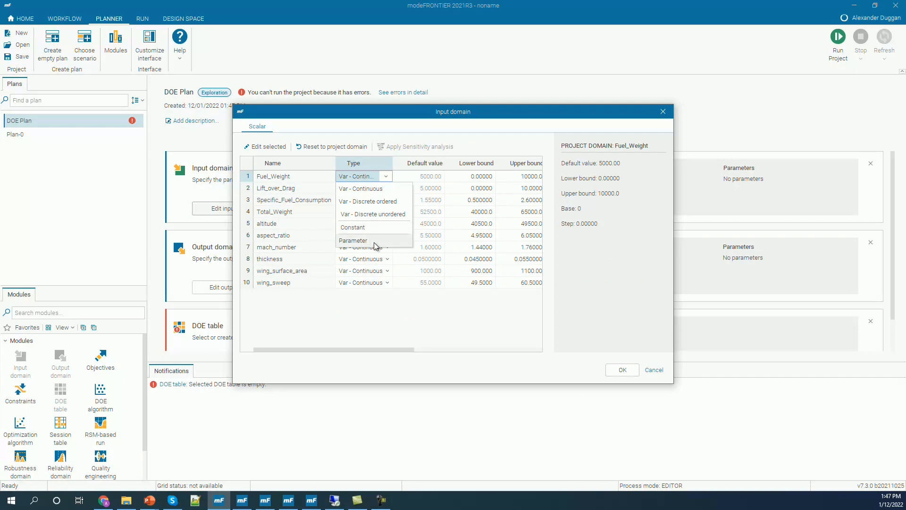
pyautogui.click(655, 369)
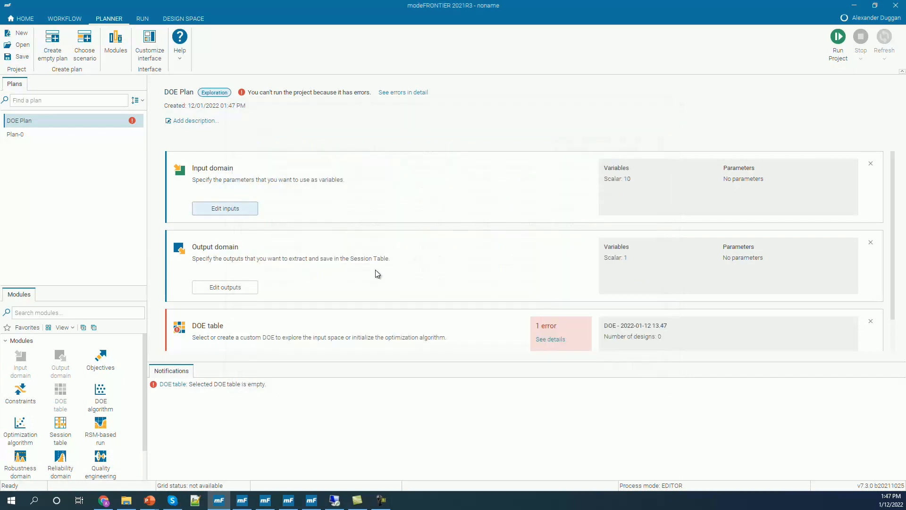
pyautogui.scroll(-1, 376, 270)
pyautogui.click(218, 254)
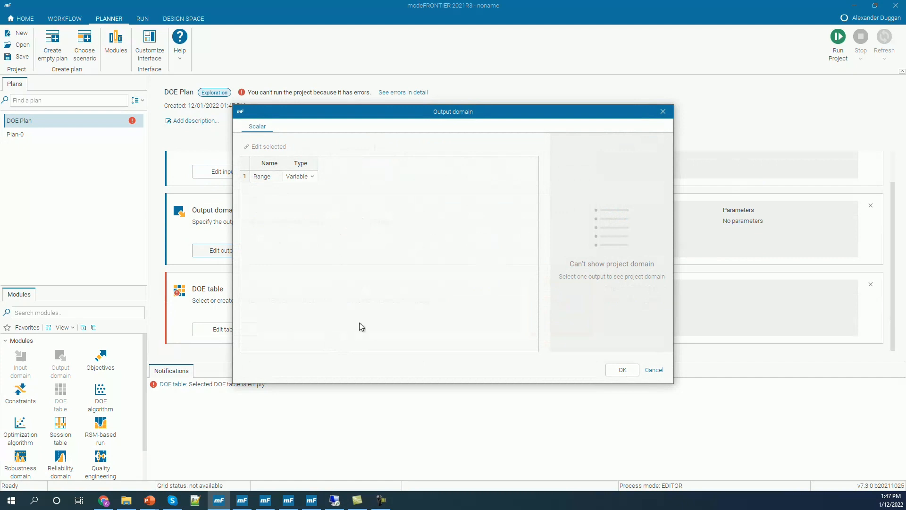
pyautogui.click(623, 372)
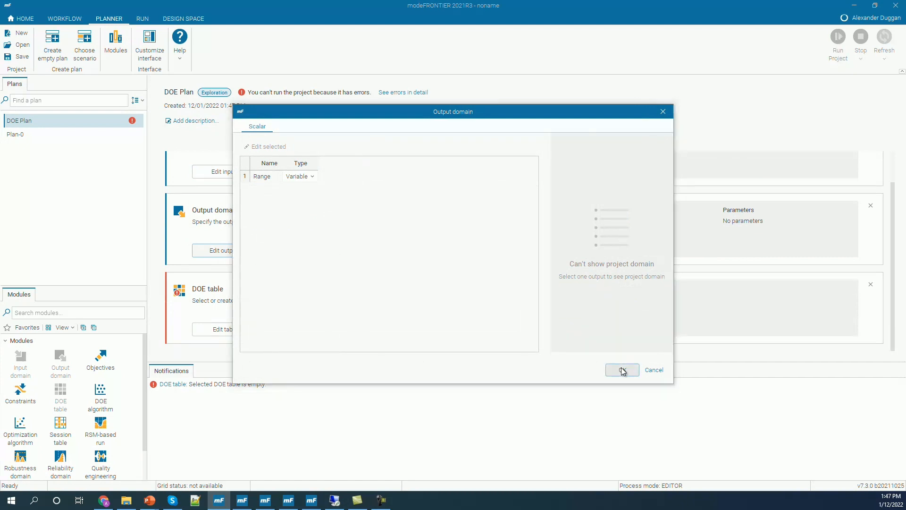
# - Fill the DOE table with 100 Uniform Latin Hypercube designs and accept it
pyautogui.click(227, 334)
pyautogui.click(320, 168)
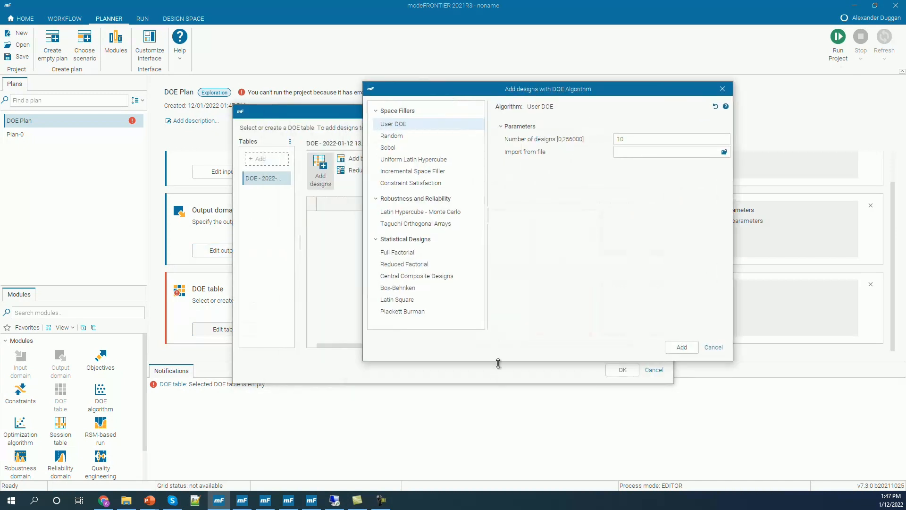
pyautogui.moveTo(497, 361); pyautogui.dragTo(501, 406)
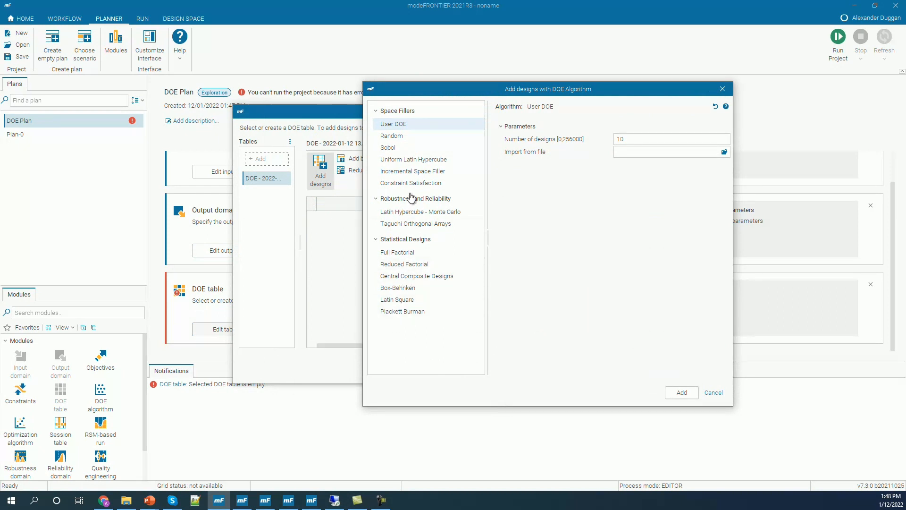
pyautogui.click(409, 160)
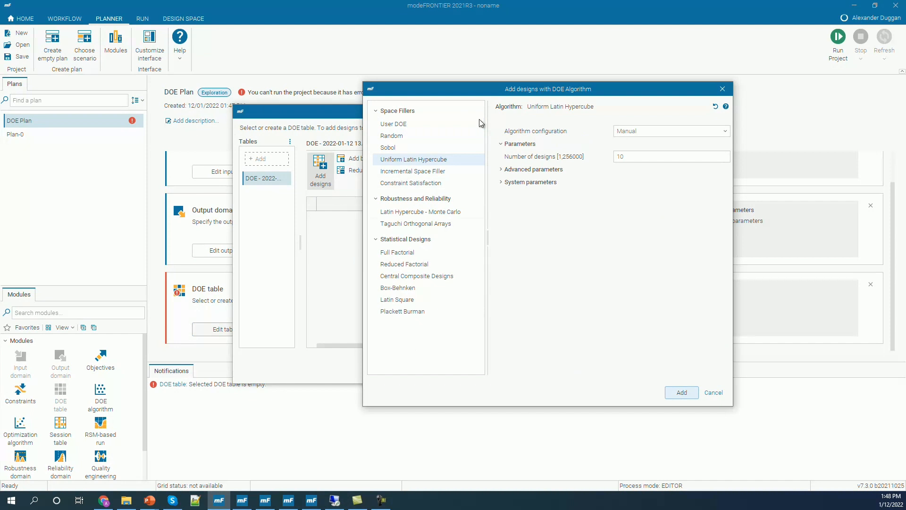
pyautogui.click(633, 157)
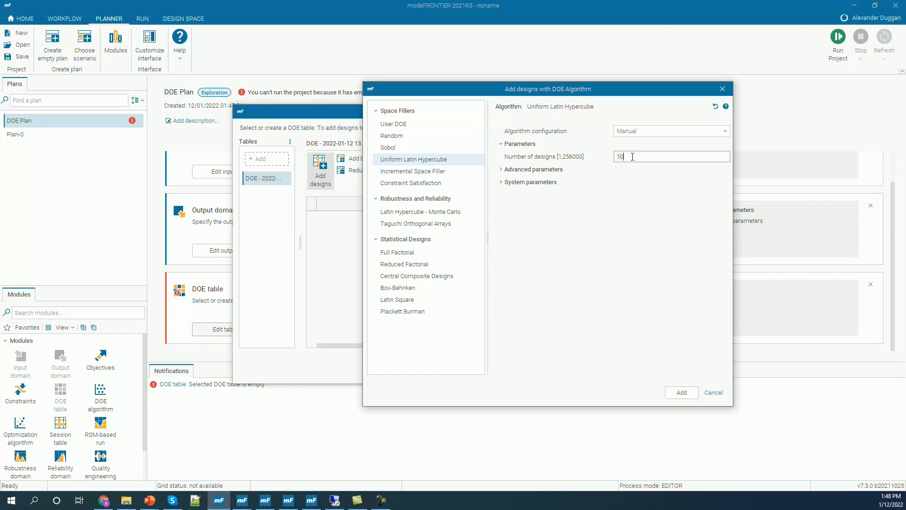
pyautogui.write('0')
pyautogui.click(681, 393)
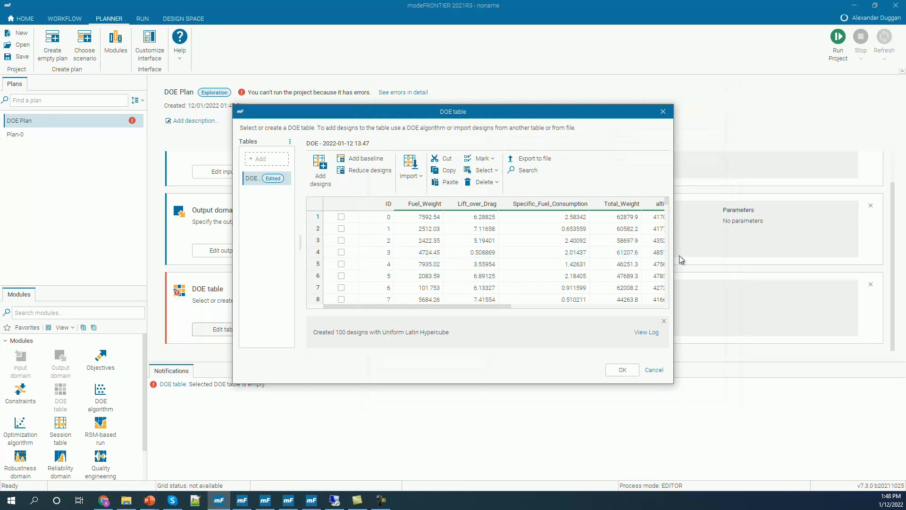
pyautogui.moveTo(678, 256); pyautogui.dragTo(845, 246)
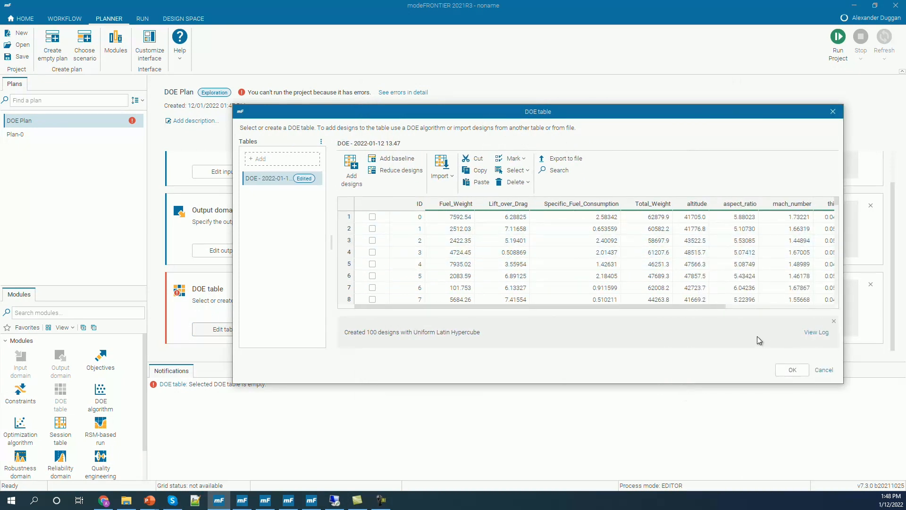
pyautogui.click(798, 372)
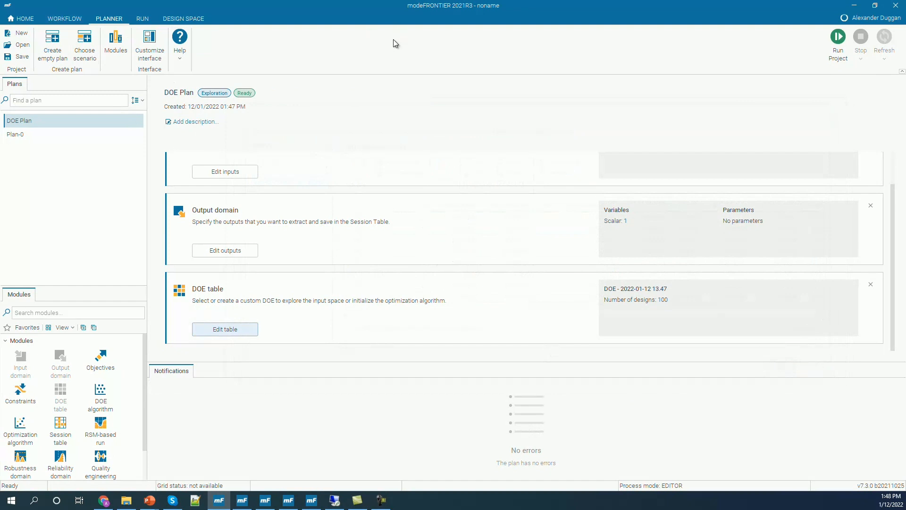
# - Open Save As, choose the VOLTA destination and start saving as a new project
pyautogui.click(19, 22)
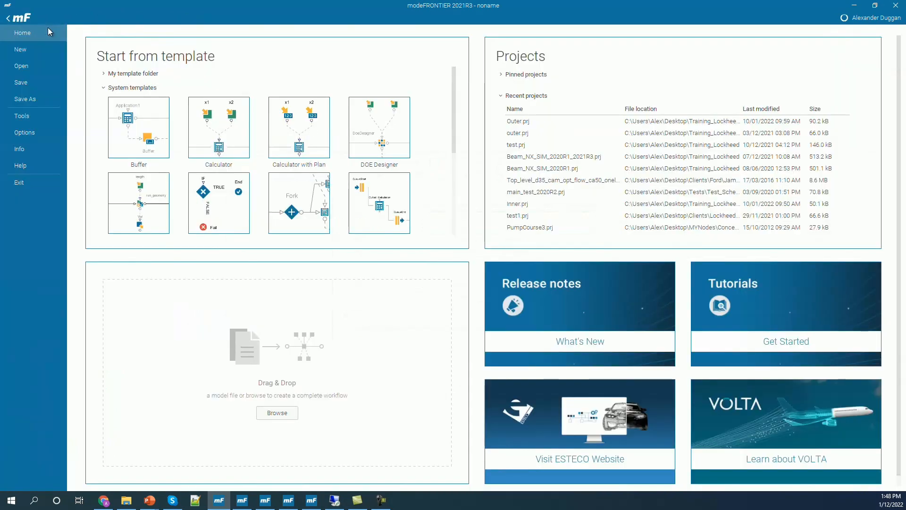
pyautogui.click(26, 99)
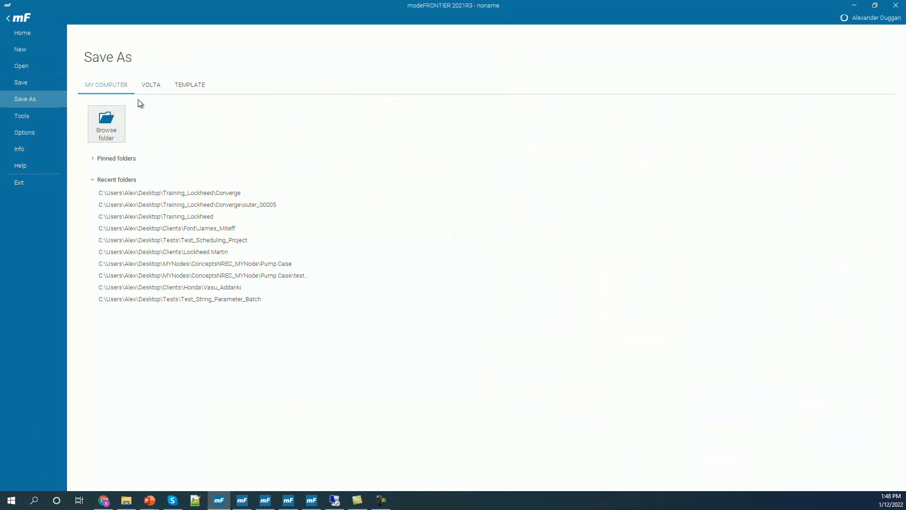
pyautogui.click(153, 91)
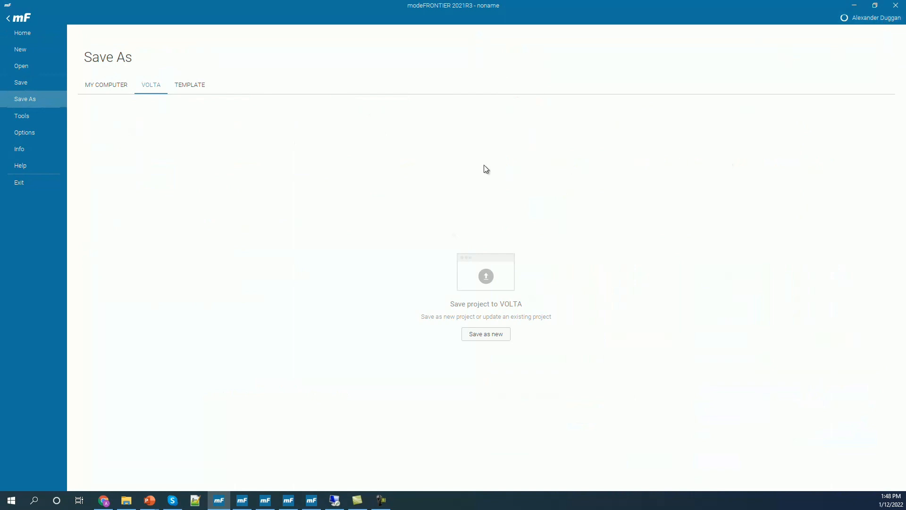
pyautogui.click(497, 339)
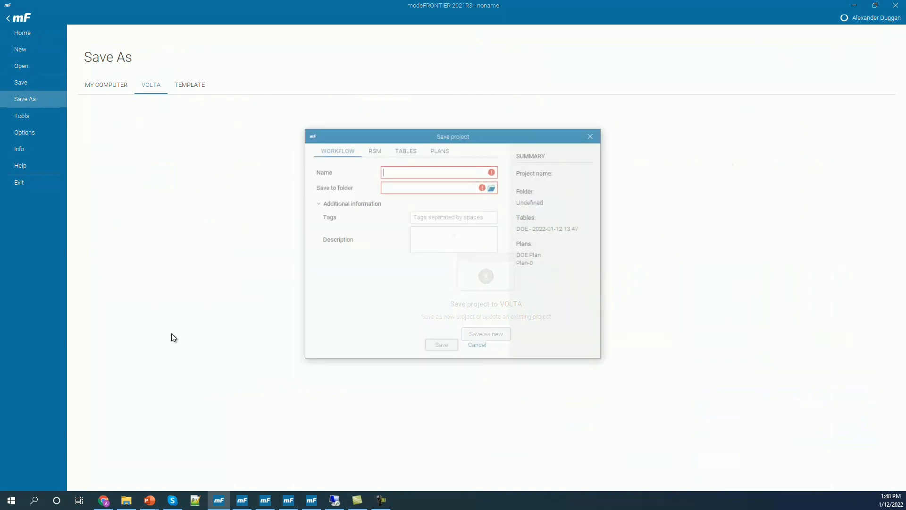
# - Enter the project name 'RANGE_SE', browse for a folder, then cancel without saving
pyautogui.write('R')
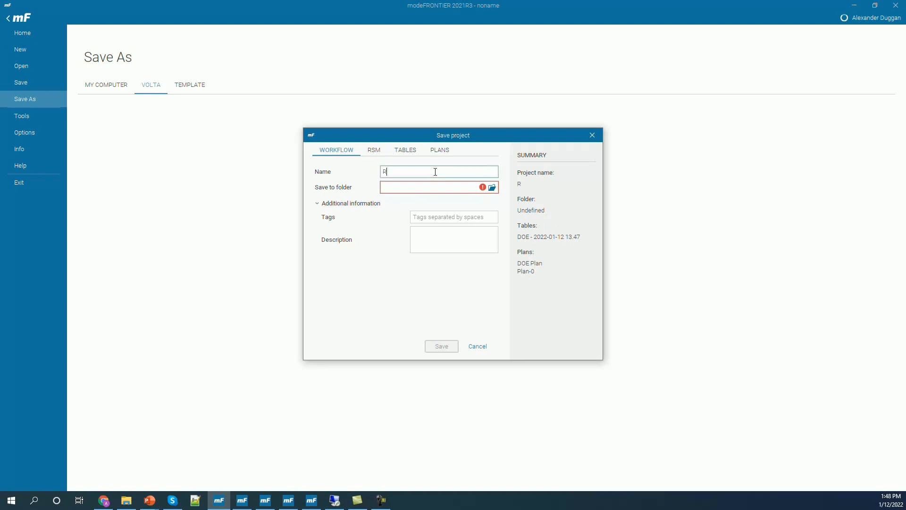
pyautogui.write('ANGE_d')
pyautogui.press('BackSpace')
pyautogui.write('SE')
pyautogui.click(493, 187)
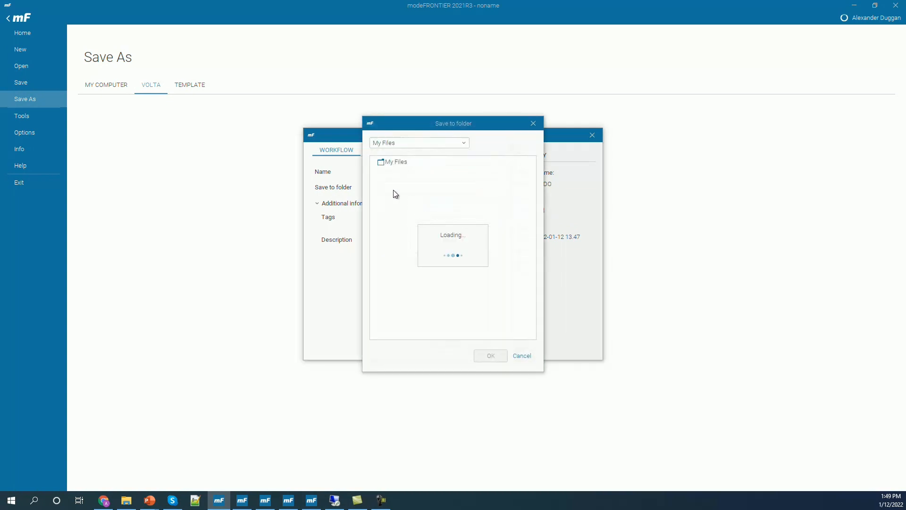
pyautogui.click(523, 358)
pyautogui.click(483, 347)
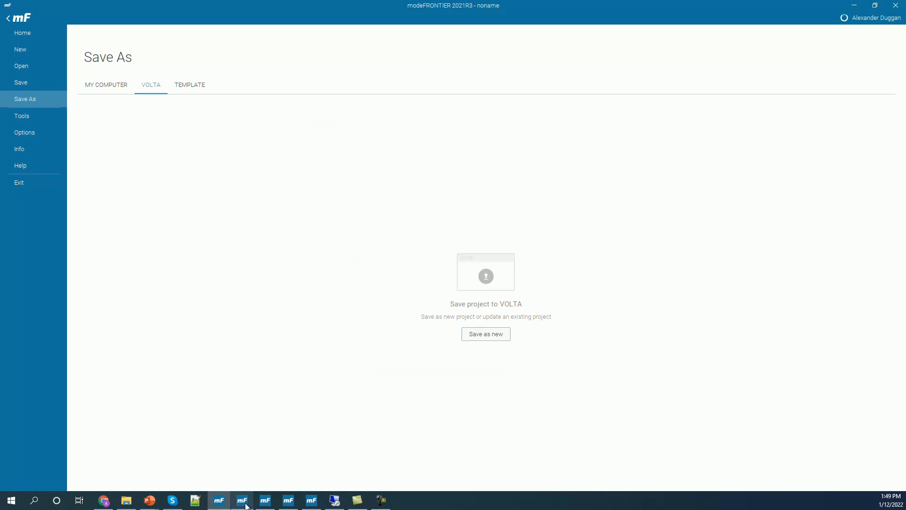
pyautogui.moveTo(246, 506)
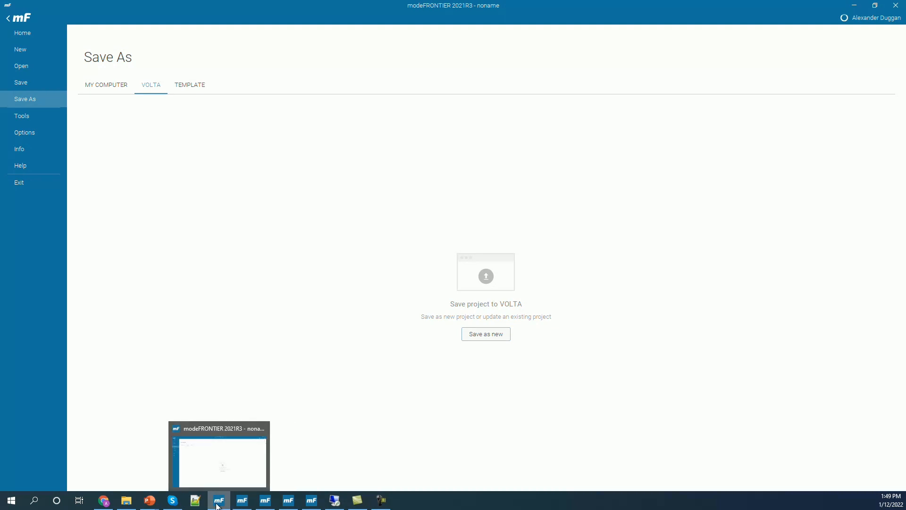
# - Switch to the Propulsion.prj window and launch Train RSMs from the RSM dropdown
pyautogui.click(244, 503)
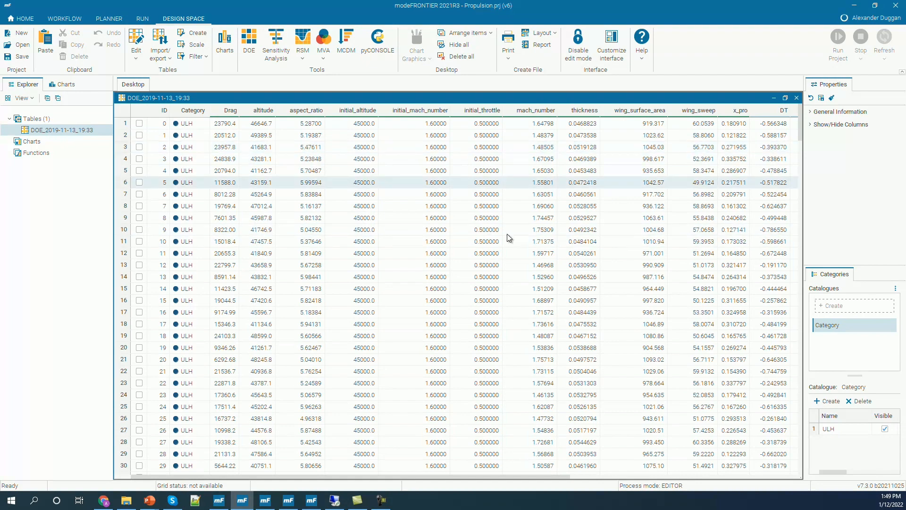
pyautogui.moveTo(437, 477); pyautogui.dragTo(419, 477)
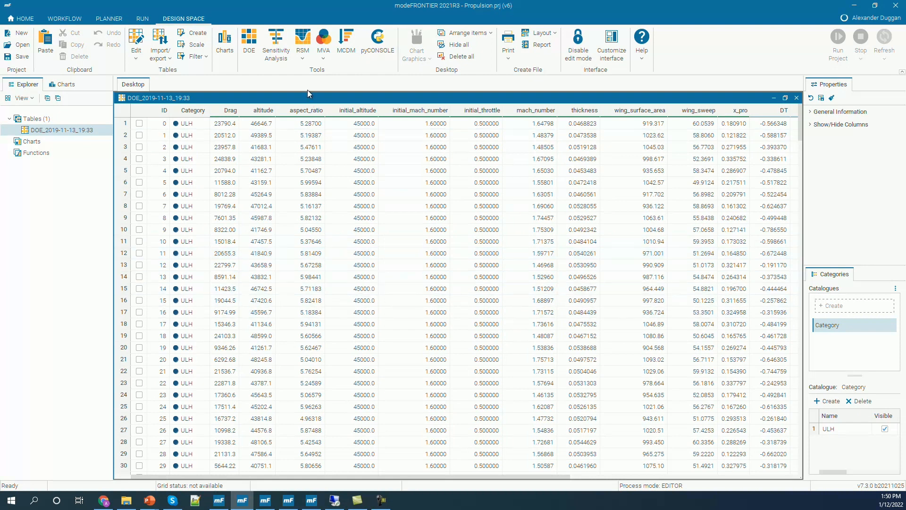
pyautogui.click(302, 62)
pyautogui.click(306, 69)
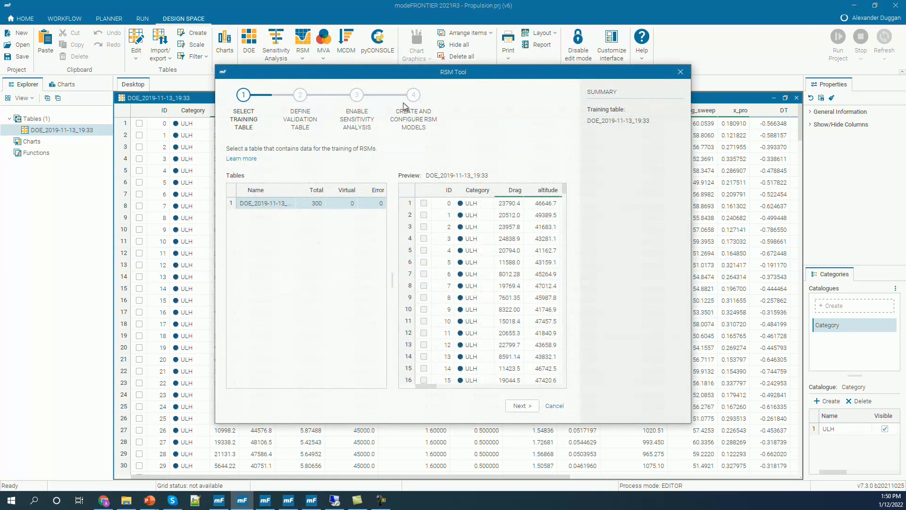
# - Advance the RSM wizard to model creation and select all five Propulsion outputs
pyautogui.click(528, 407)
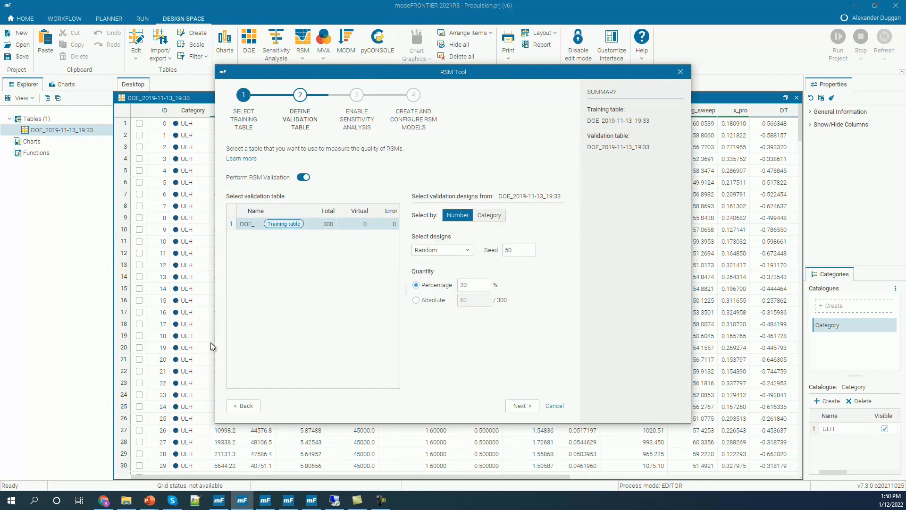
pyautogui.click(521, 407)
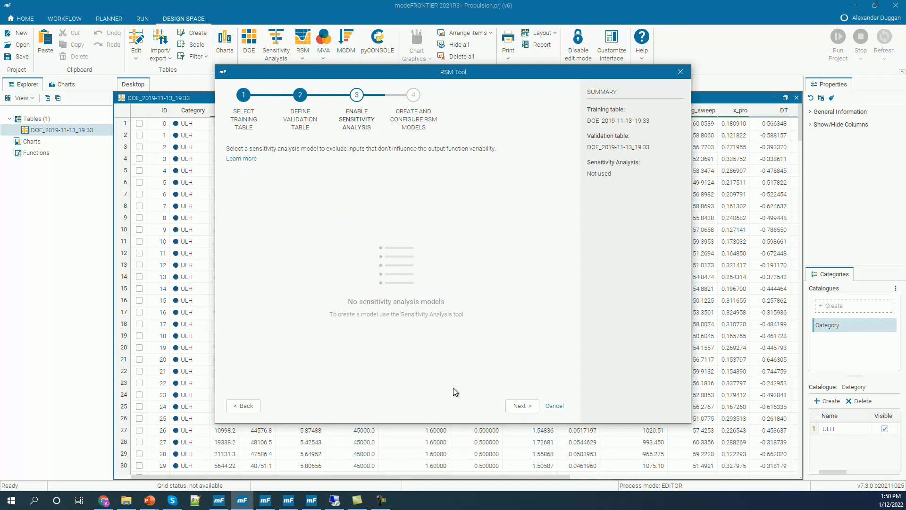
pyautogui.click(511, 406)
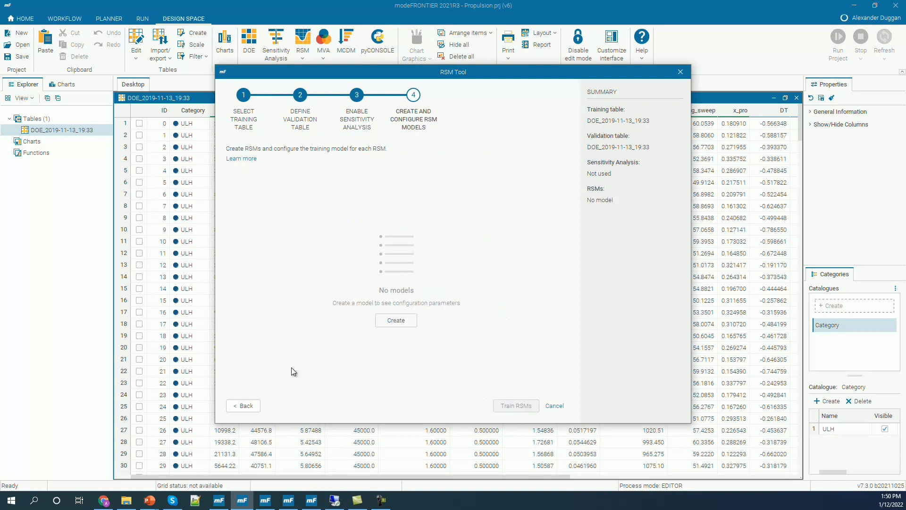
pyautogui.click(392, 321)
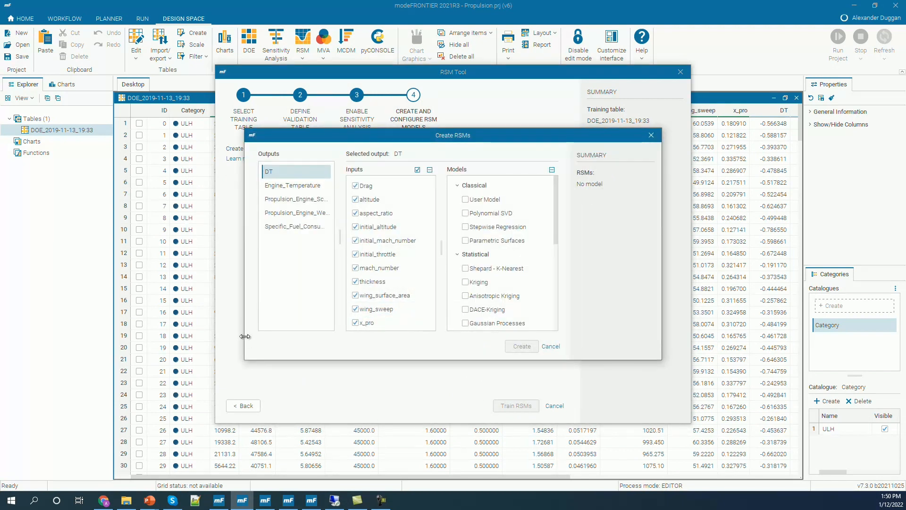
pyautogui.moveTo(245, 337); pyautogui.dragTo(111, 338)
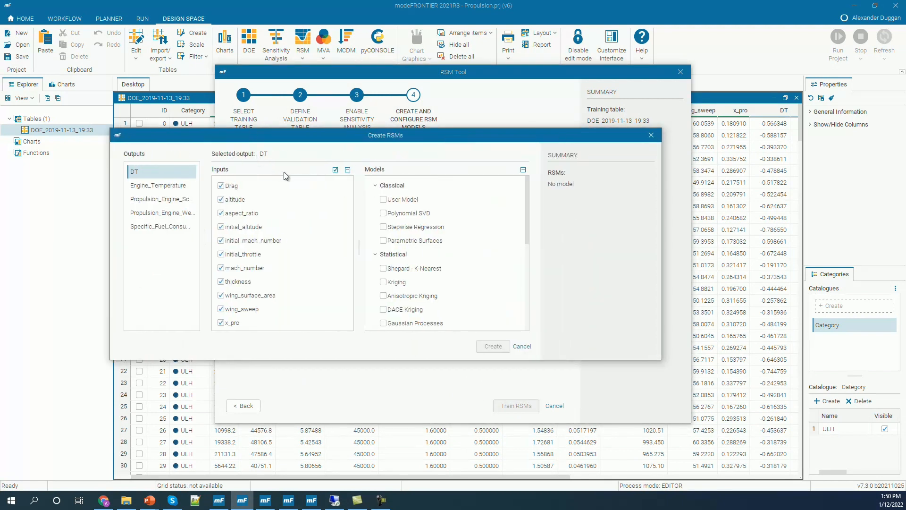
pyautogui.keyDown('shift'); pyautogui.click(188, 227); pyautogui.keyUp('shift')
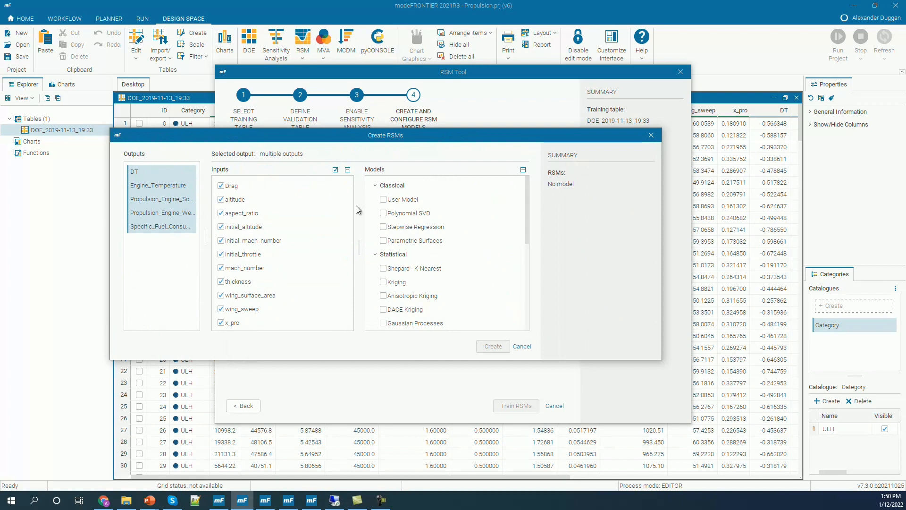
pyautogui.moveTo(519, 129); pyautogui.dragTo(516, 45)
pyautogui.moveTo(475, 359); pyautogui.dragTo(479, 484)
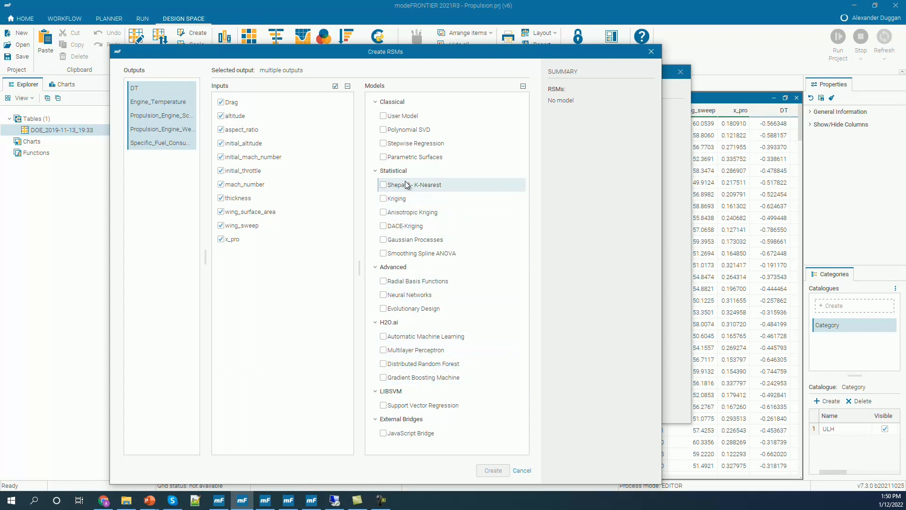
# - Create Stepwise Regression, Kriging, Gaussian Processes, Radial Basis Functions and Neural Network models
pyautogui.click(385, 143)
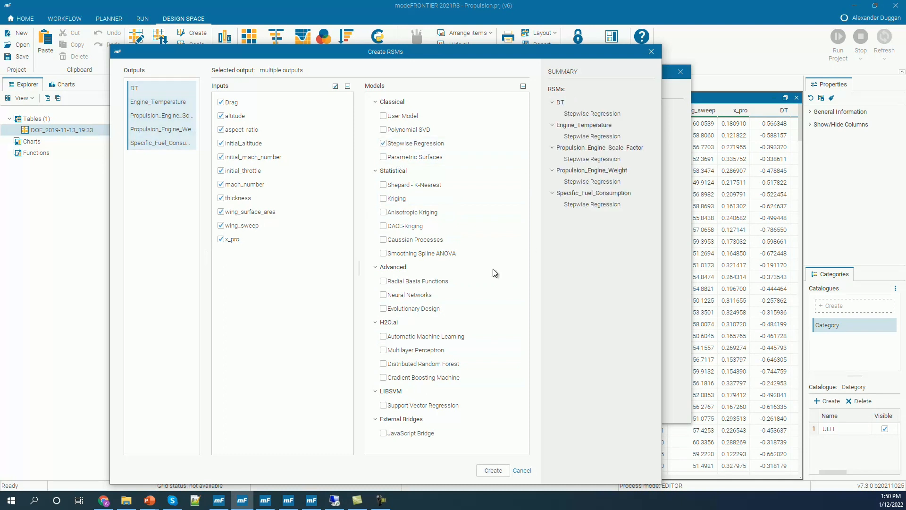
pyautogui.click(384, 198)
pyautogui.click(384, 239)
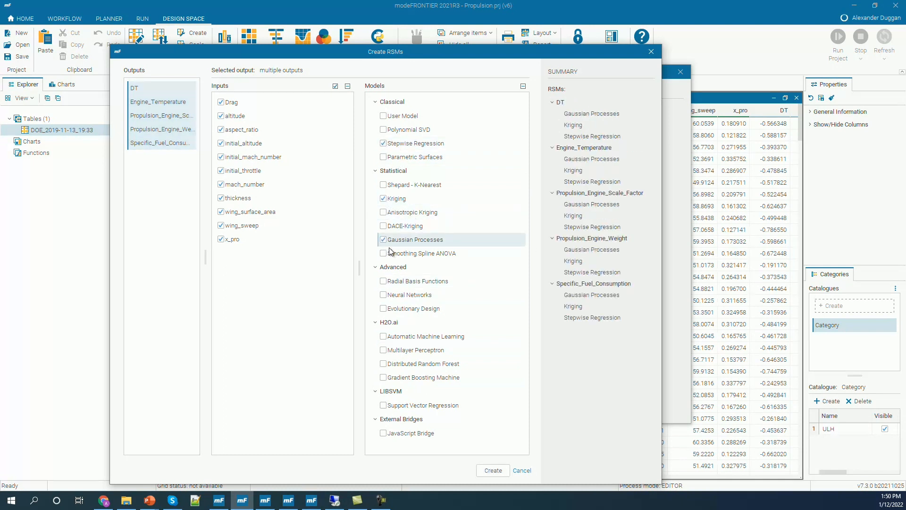
pyautogui.click(383, 281)
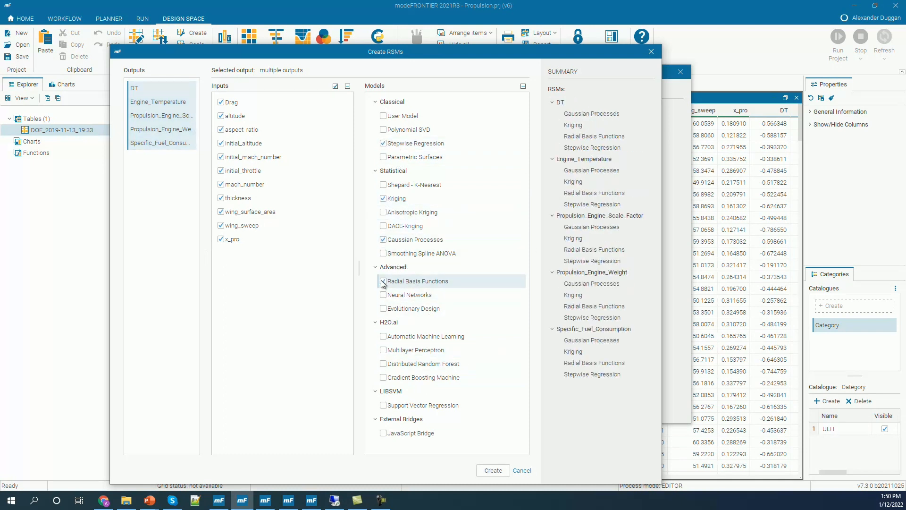
pyautogui.click(384, 294)
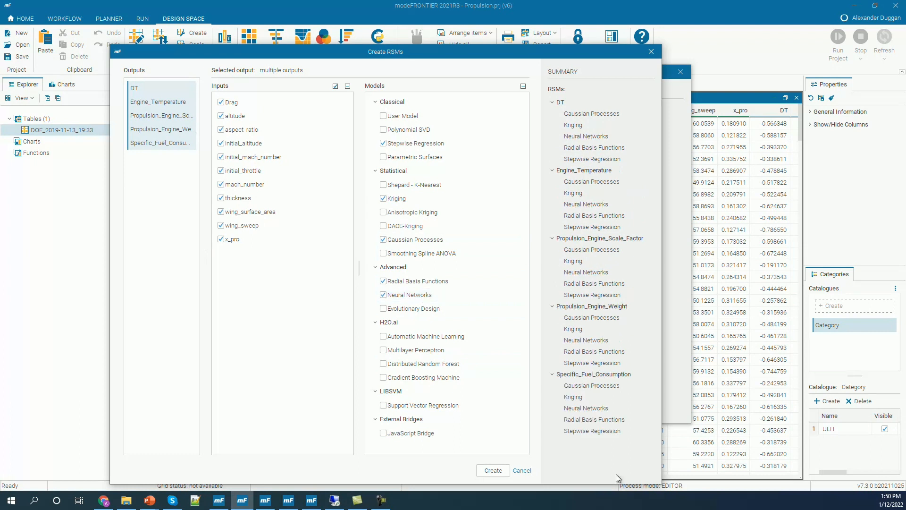
pyautogui.click(488, 470)
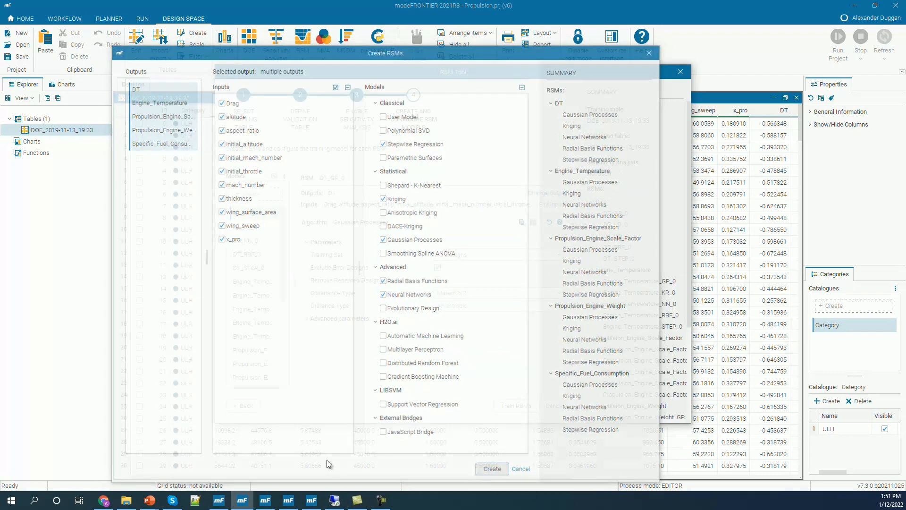
# - Train all response surfaces with 4 parallel runs
pyautogui.click(517, 407)
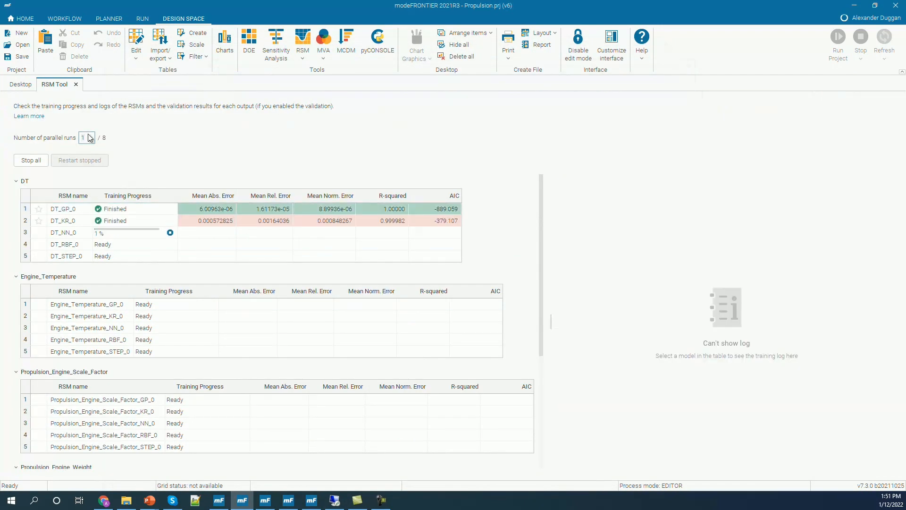
pyautogui.click(43, 95)
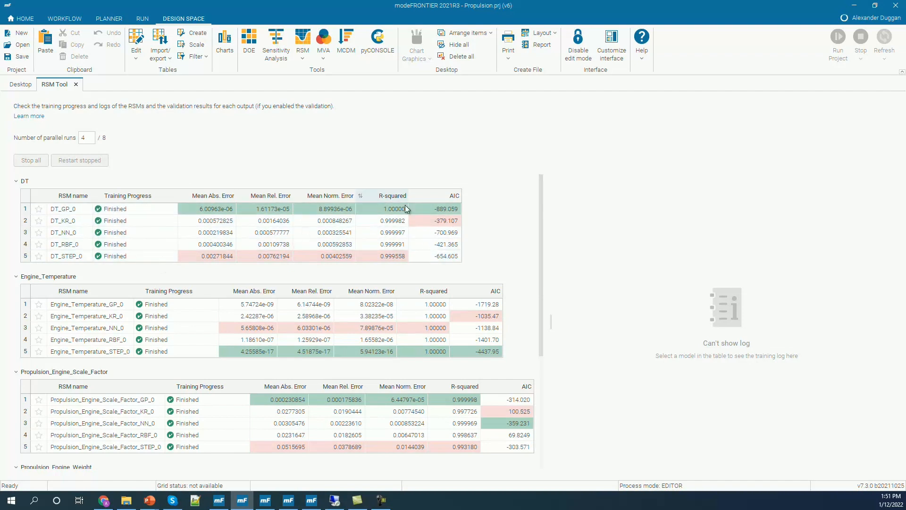
pyautogui.scroll(-3, 389, 210)
pyautogui.scroll(3, 418, 250)
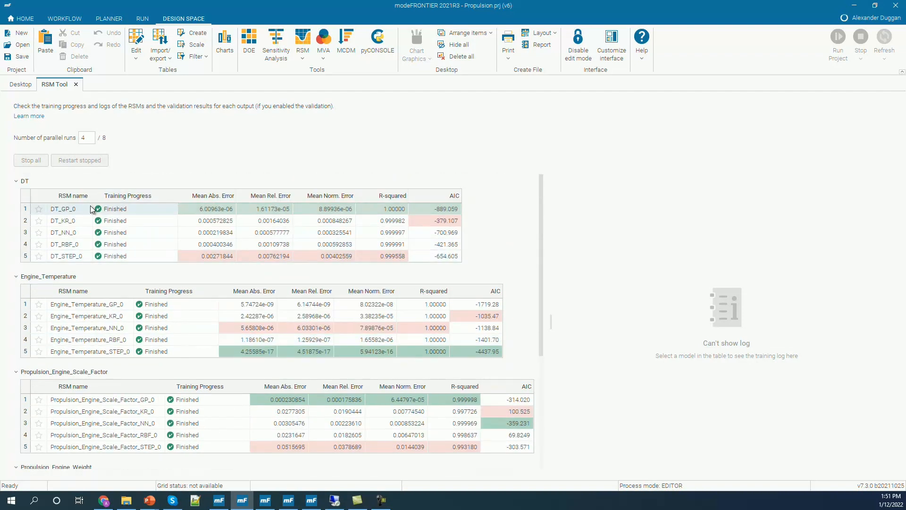
# - Star DT_GP_0, Engine_Temperature_STEP_0, Scale_Factor_GP_0, Engine_Weight_GP_0 and Specific_Fuel_Consumption_STEP_0
pyautogui.click(39, 209)
pyautogui.click(39, 351)
pyautogui.scroll(-3, 164, 377)
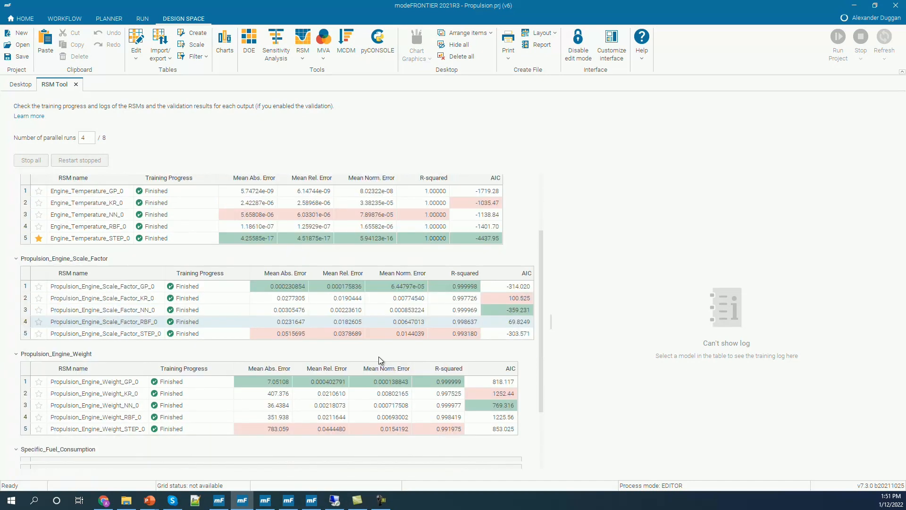
pyautogui.click(39, 286)
pyautogui.click(39, 382)
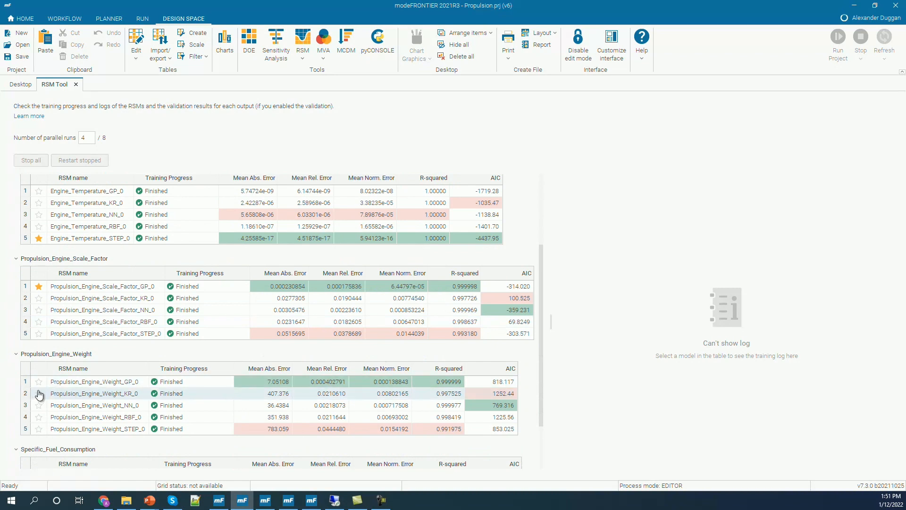
pyautogui.scroll(-2, 213, 388)
pyautogui.click(38, 456)
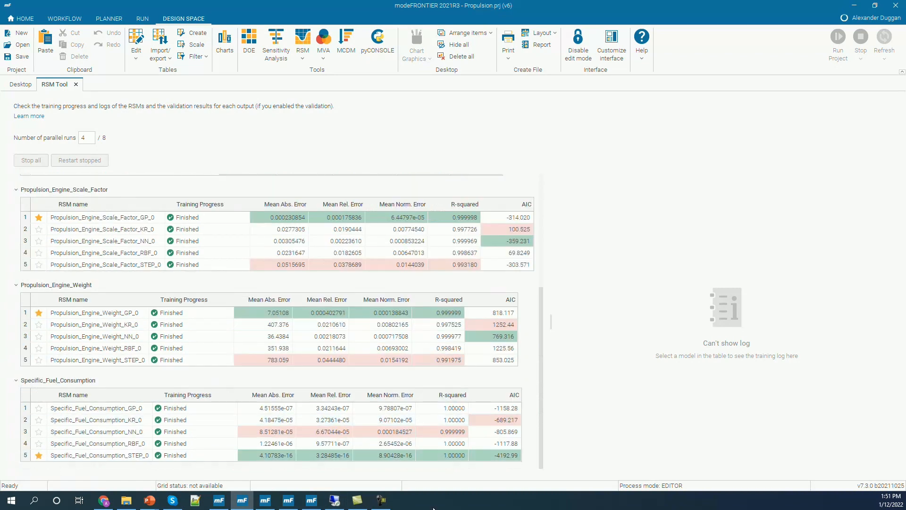
# - Expand Functions > RSM in Explorer to list each output's five trained models
pyautogui.click(26, 85)
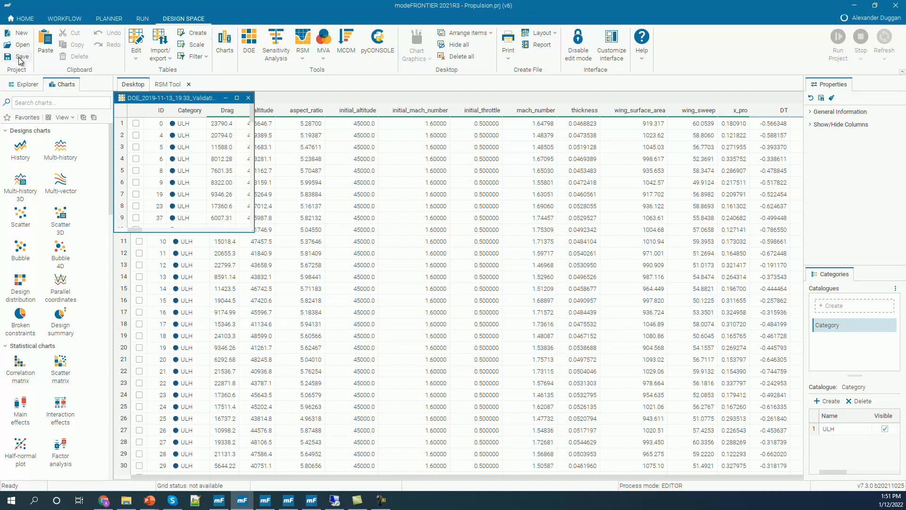
pyautogui.click(19, 84)
pyautogui.click(10, 176)
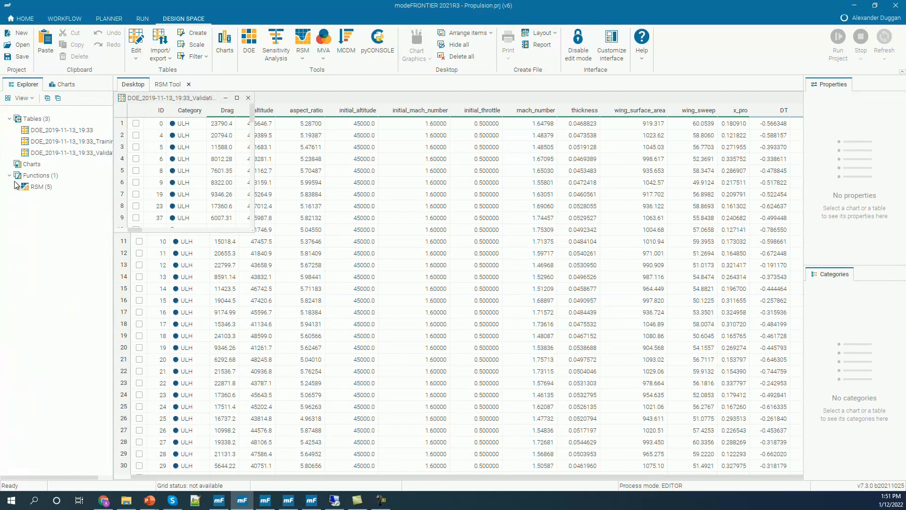
pyautogui.click(25, 198)
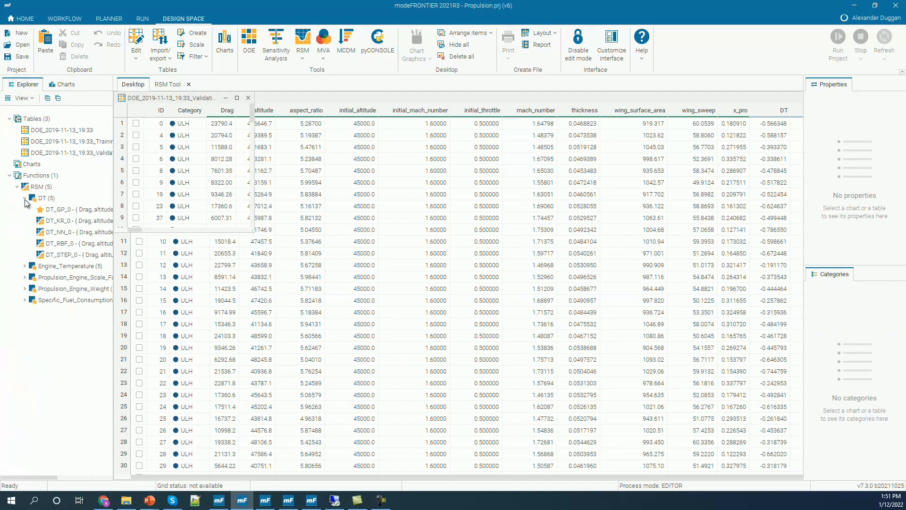
pyautogui.click(25, 266)
pyautogui.click(25, 334)
pyautogui.click(25, 401)
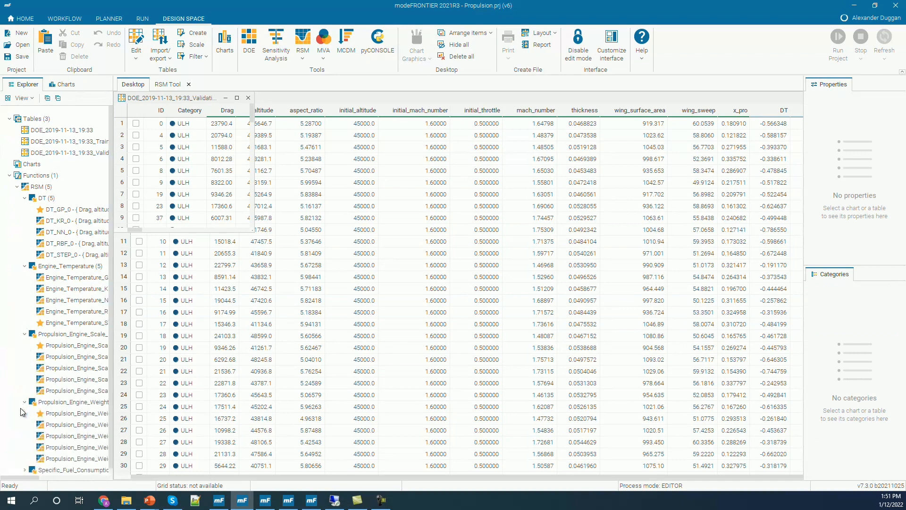
pyautogui.click(24, 463)
pyautogui.scroll(-2, 47, 401)
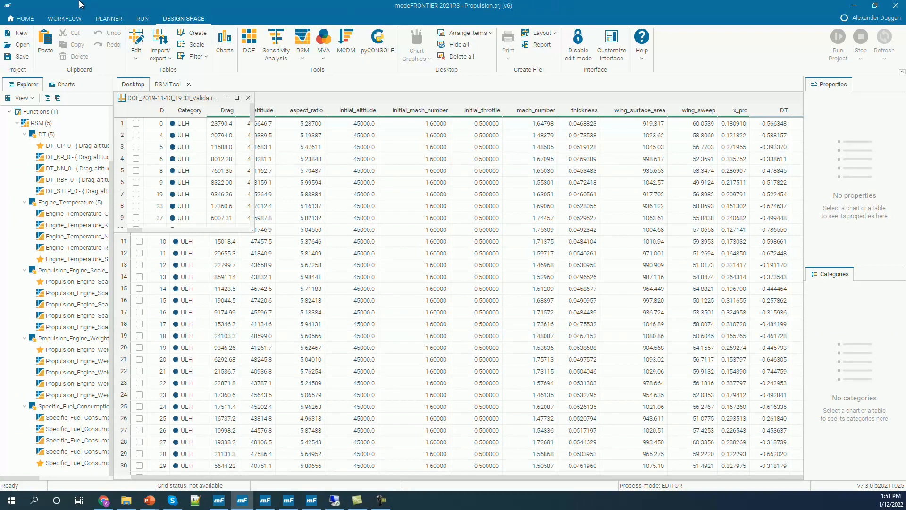
# - Try saving the Propulsion project to VOLTA via Save As
pyautogui.click(30, 19)
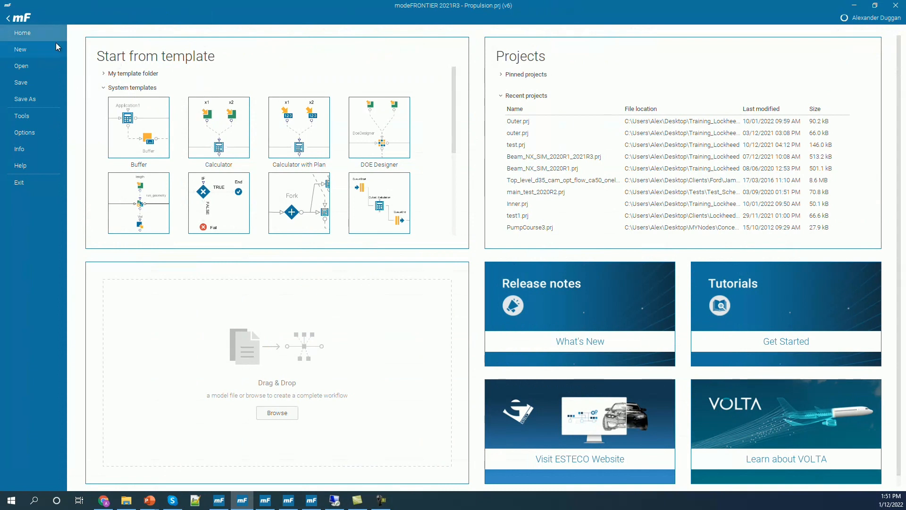
pyautogui.click(32, 98)
pyautogui.click(150, 86)
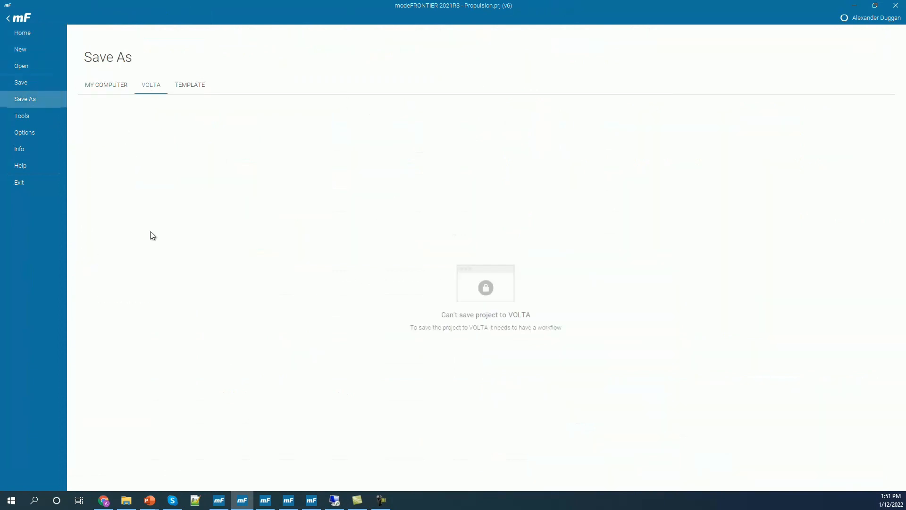
# - Return to the MY COMPUTER save options, then switch to the Aerodynamics.prj window
pyautogui.click(89, 93)
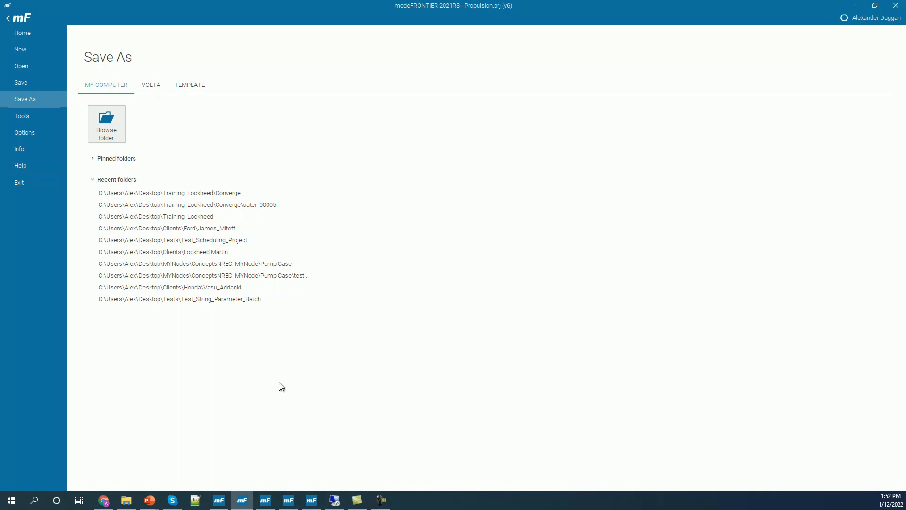
pyautogui.click(266, 500)
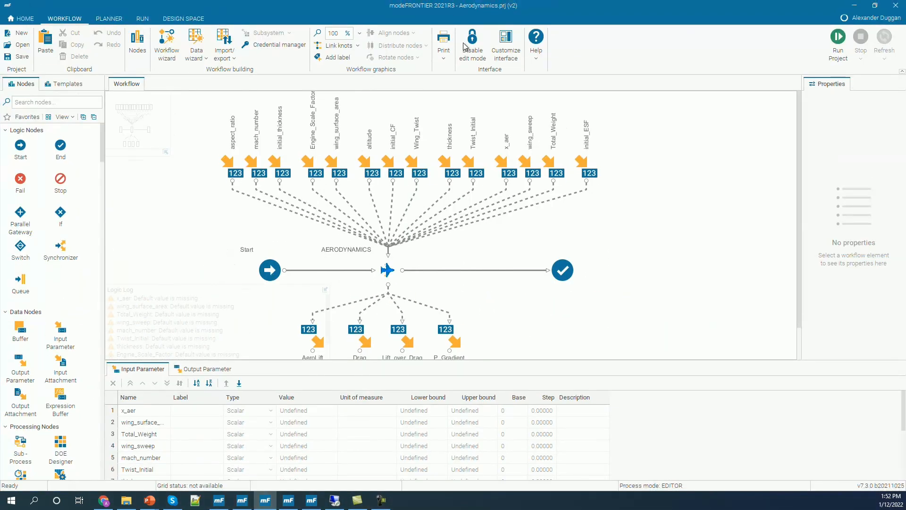
# - Select the AERODYNAMICS node to view its properties, then switch to the Structure.prj window
pyautogui.scroll(-2, 235, 241)
pyautogui.scroll(1, 426, 288)
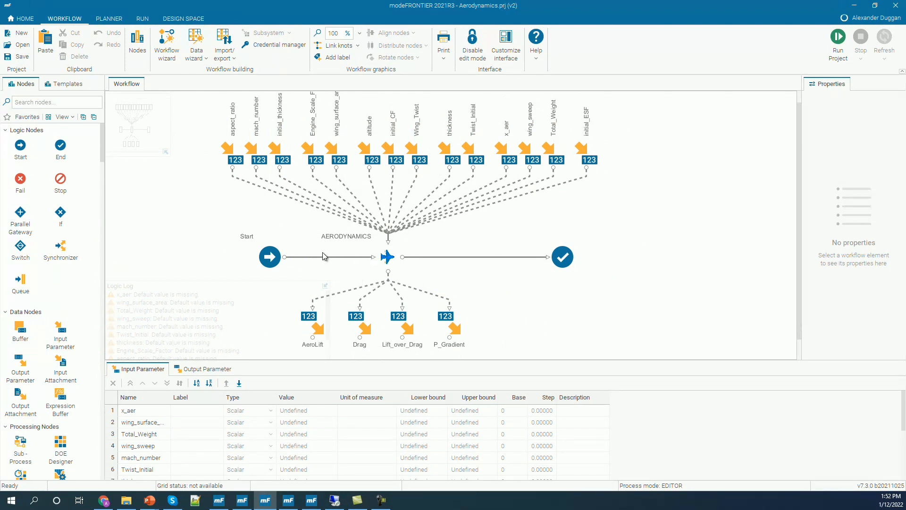
pyautogui.moveTo(303, 219); pyautogui.dragTo(415, 286)
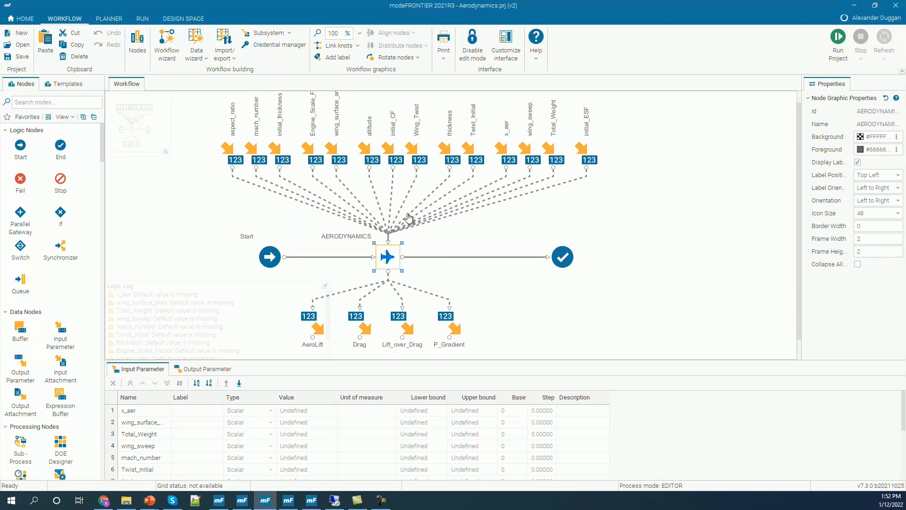
pyautogui.scroll(-3, 95, 208)
pyautogui.moveTo(102, 170); pyautogui.dragTo(99, 477)
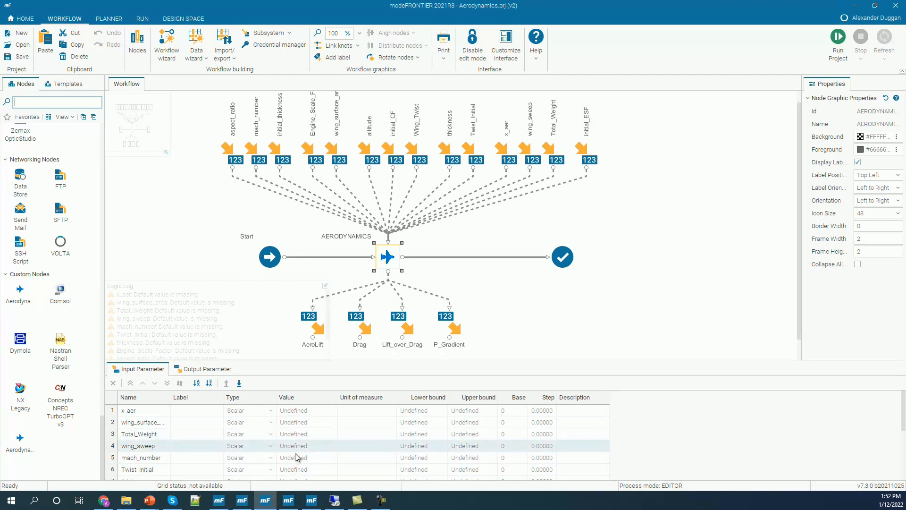
pyautogui.click(286, 506)
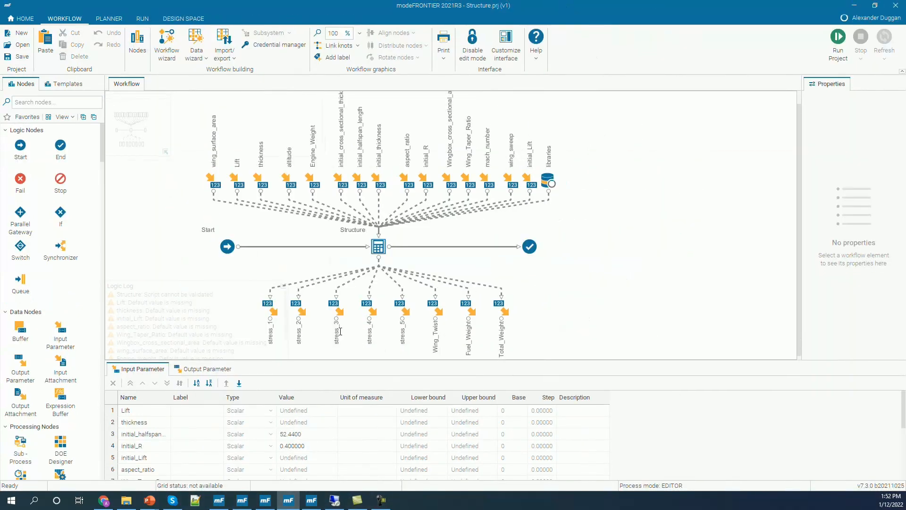
# - Select the output nodes, then the Structure calculator node to see its properties
pyautogui.moveTo(234, 290); pyautogui.dragTo(593, 335)
pyautogui.click(378, 246)
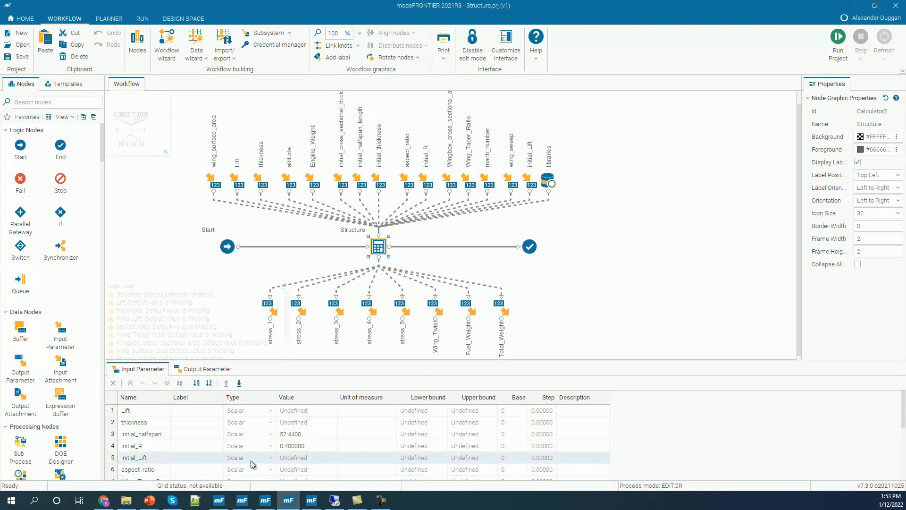
# - In VOLTA's Teams list, open the NASA Supersonic Business Jet team's files
pyautogui.click(103, 502)
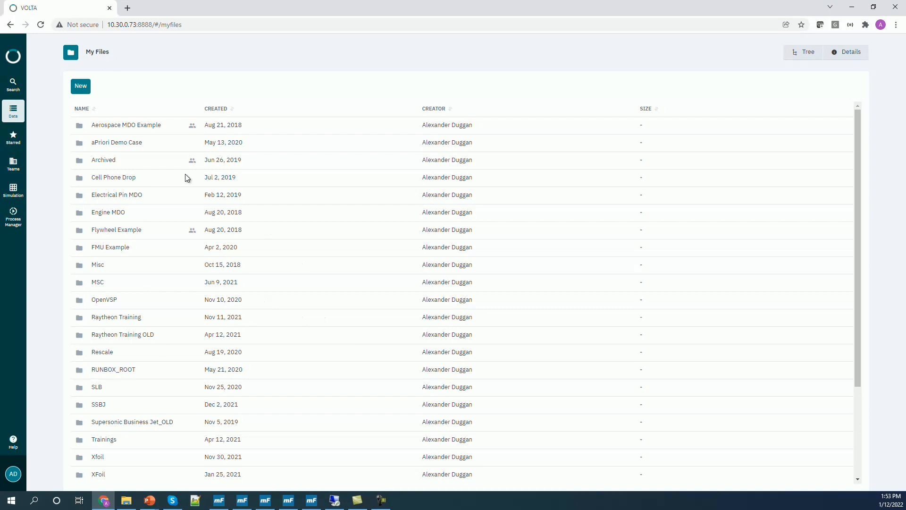
pyautogui.click(14, 164)
pyautogui.scroll(-2, 126, 269)
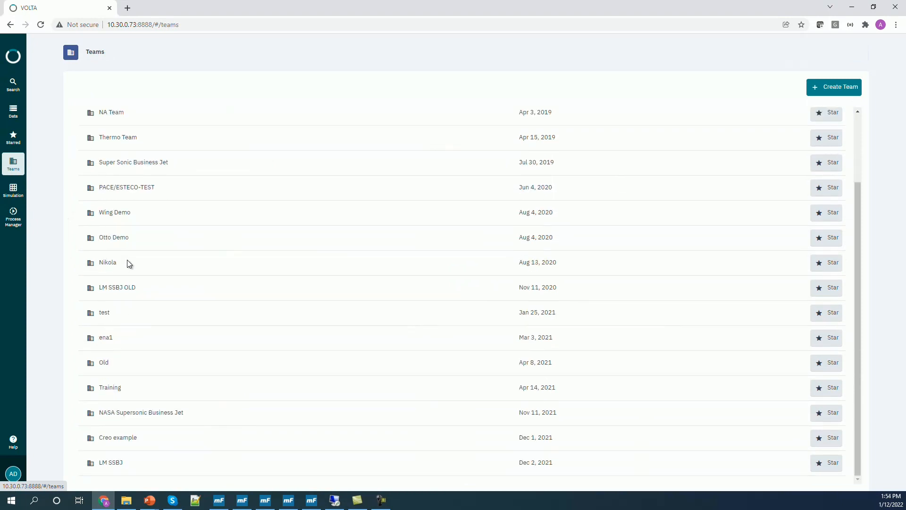
pyautogui.click(139, 412)
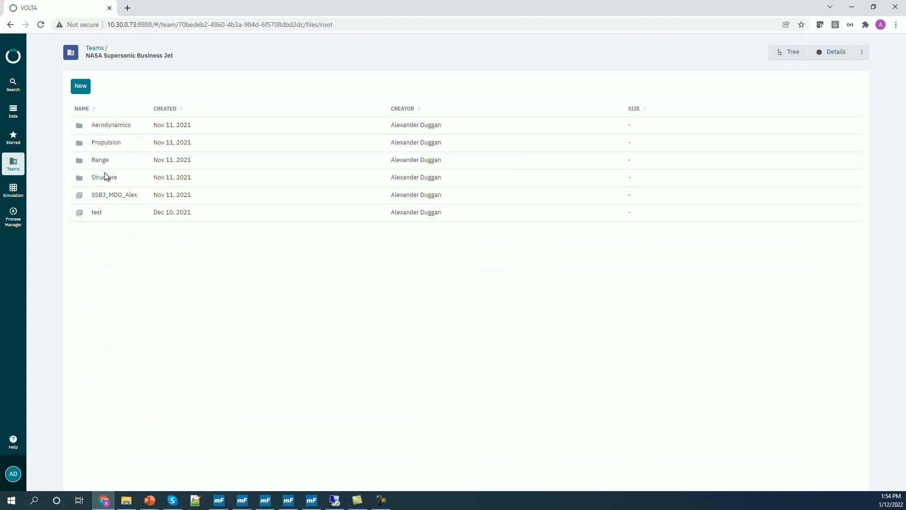
pyautogui.click(105, 159)
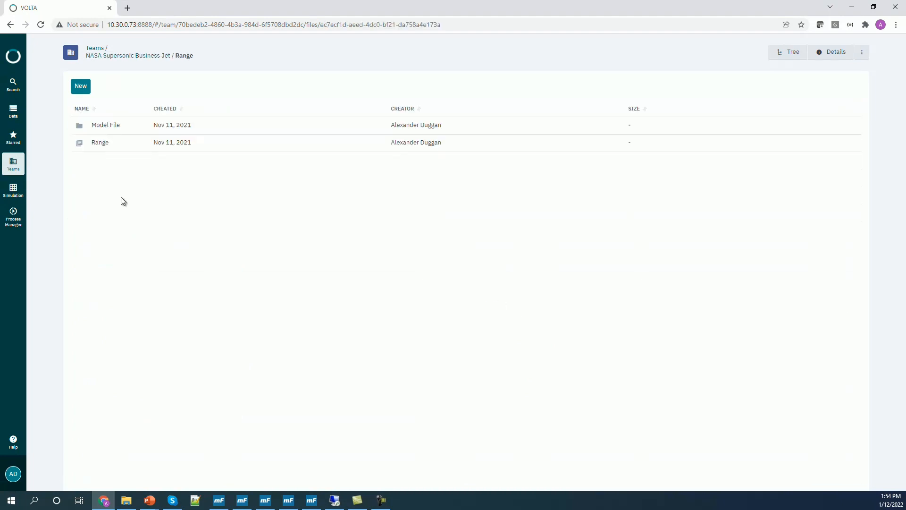
pyautogui.click(106, 127)
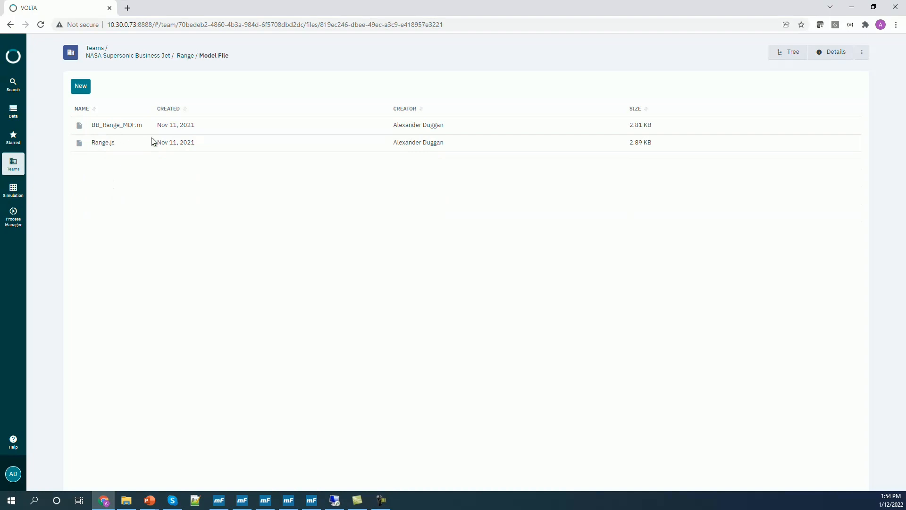
pyautogui.click(113, 127)
pyautogui.scroll(-5, 376, 200)
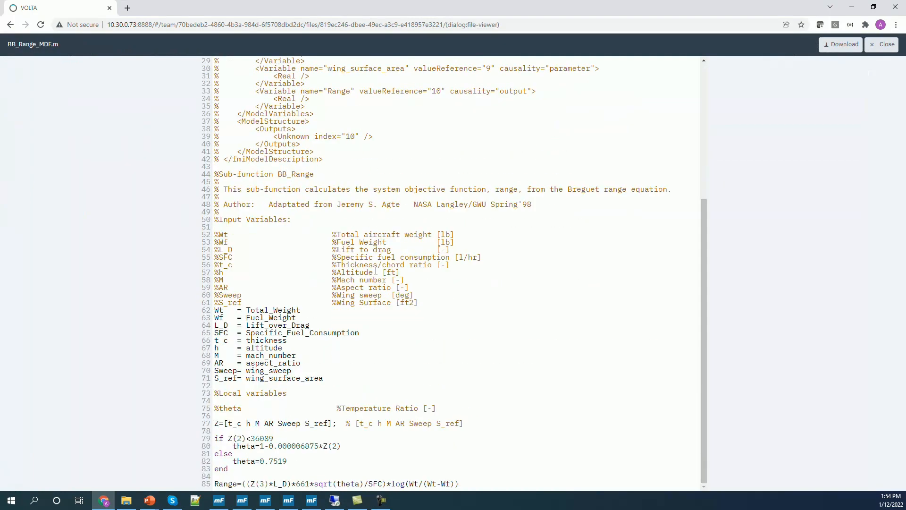
pyautogui.click(887, 44)
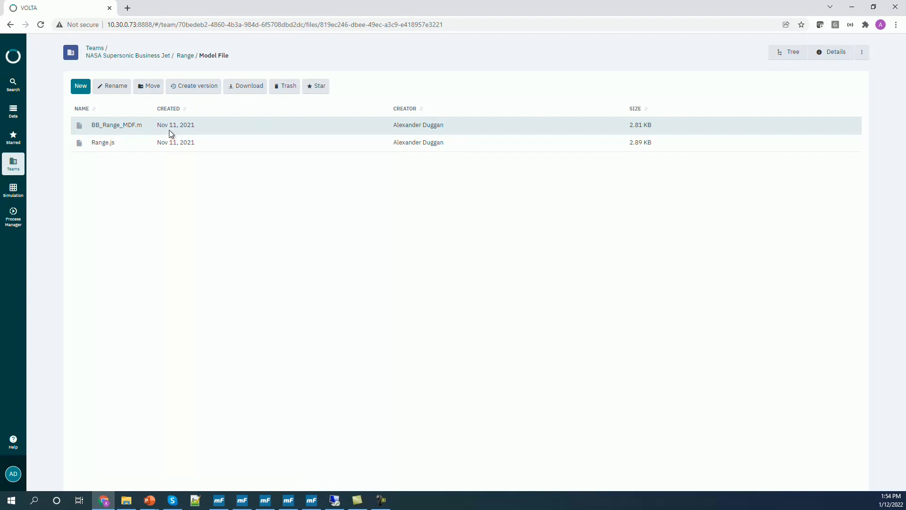
pyautogui.click(183, 88)
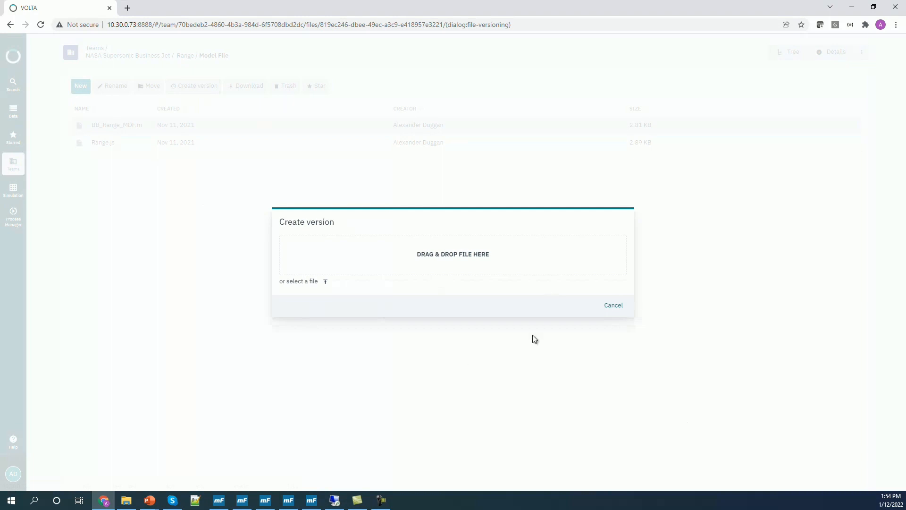
pyautogui.click(610, 307)
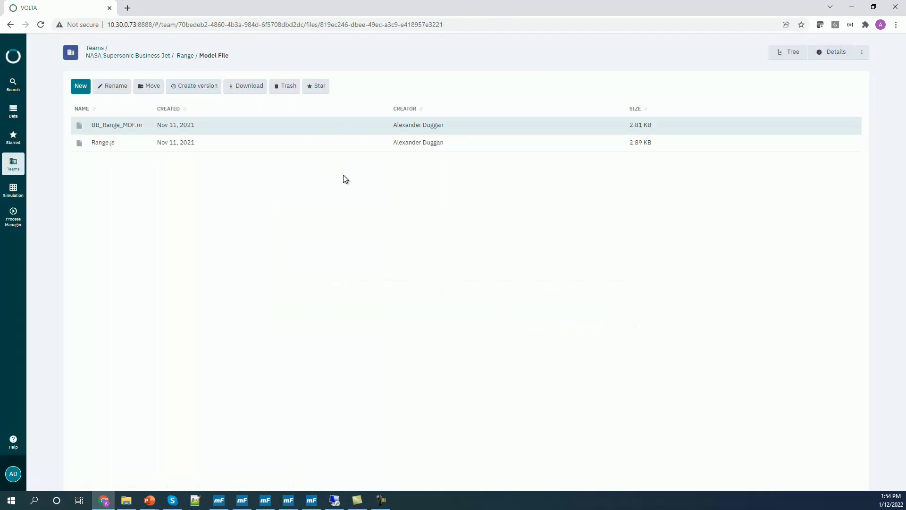
pyautogui.click(189, 56)
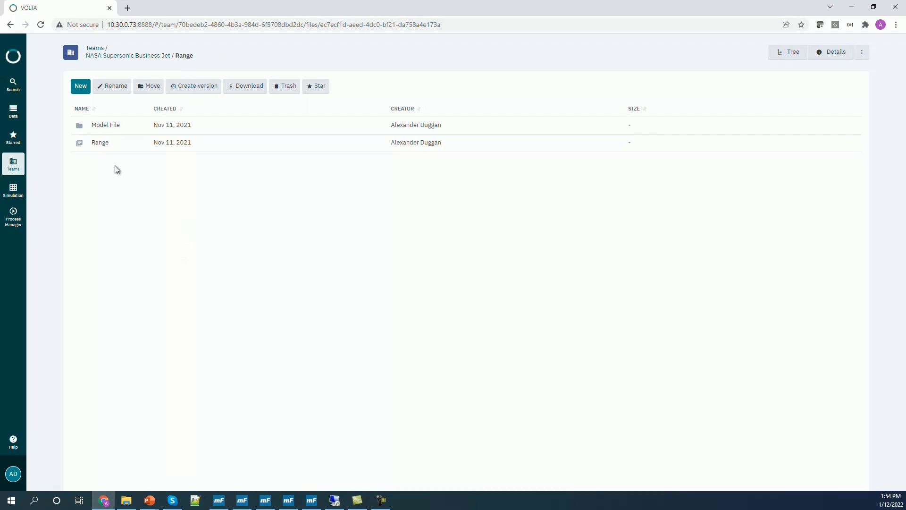
# - Open the Range project, view its workflow diagram under Models, then show its Plans
pyautogui.click(94, 148)
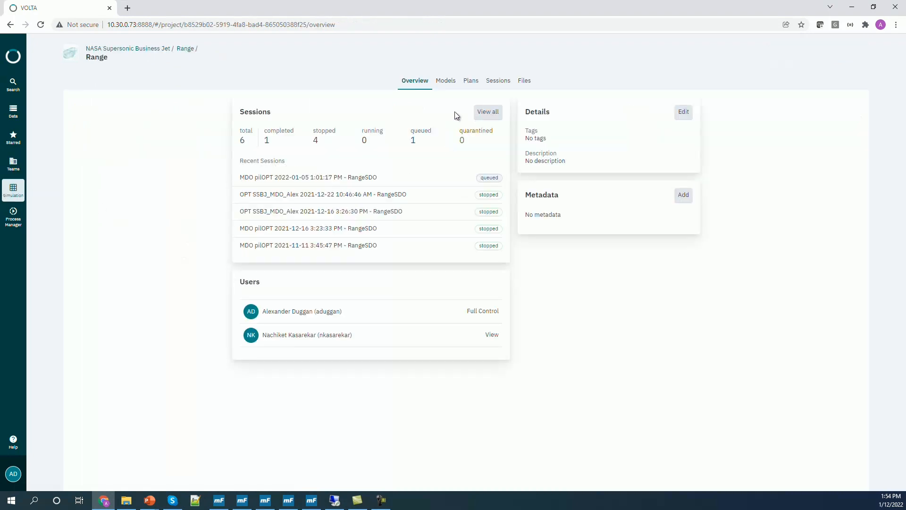
pyautogui.click(447, 81)
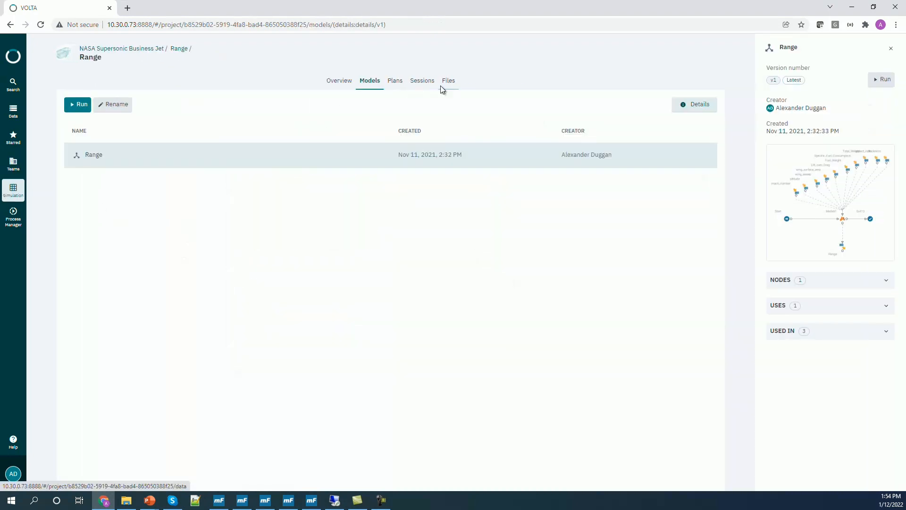
pyautogui.click(856, 182)
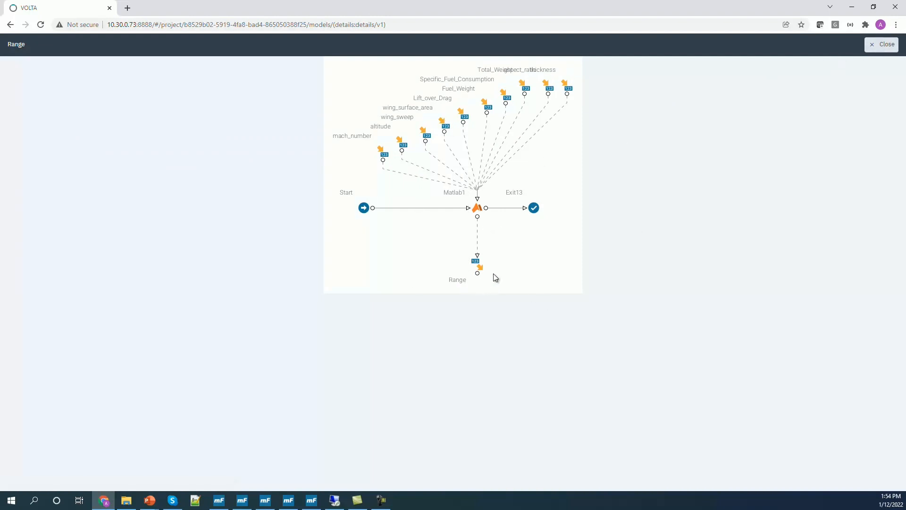
pyautogui.click(882, 44)
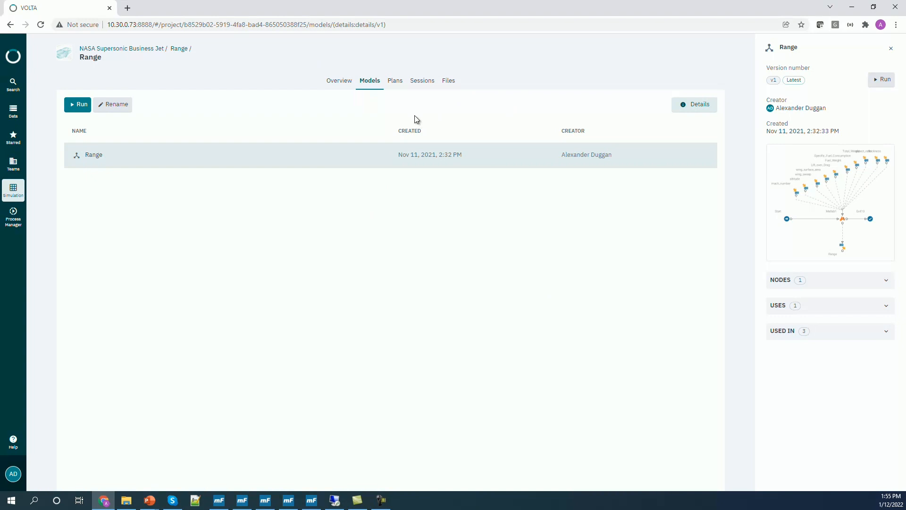
pyautogui.click(396, 81)
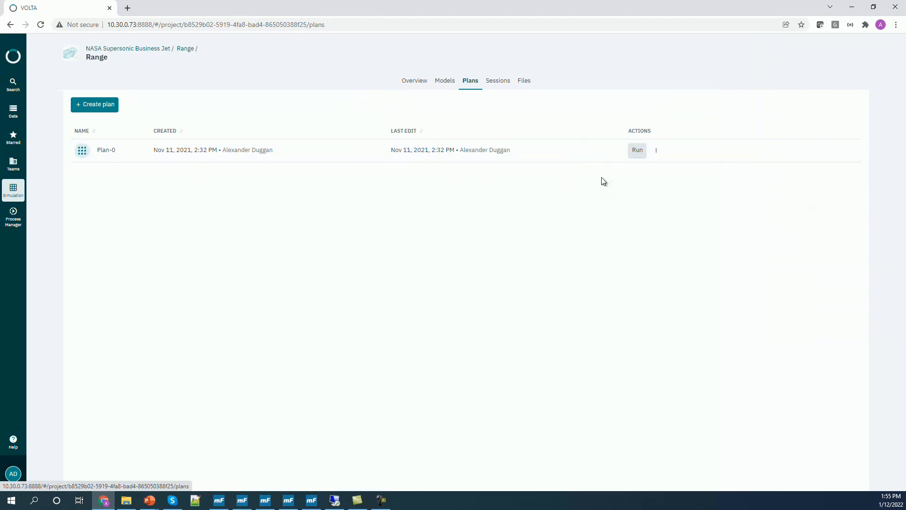
# - Create a new Optimization plan named OPT
pyautogui.click(94, 112)
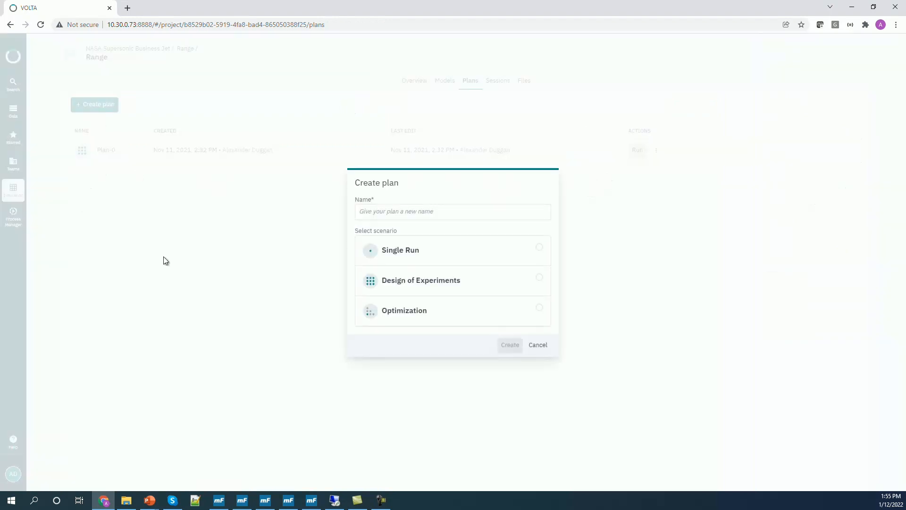
pyautogui.click(481, 314)
pyautogui.click(382, 133)
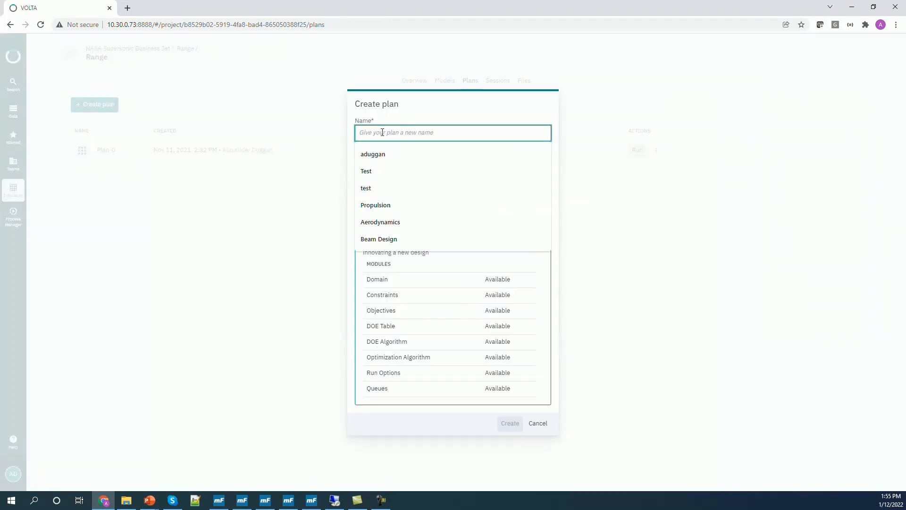
pyautogui.write('PIL')
pyautogui.press('BackSpace')
pyautogui.press('BackSpace')
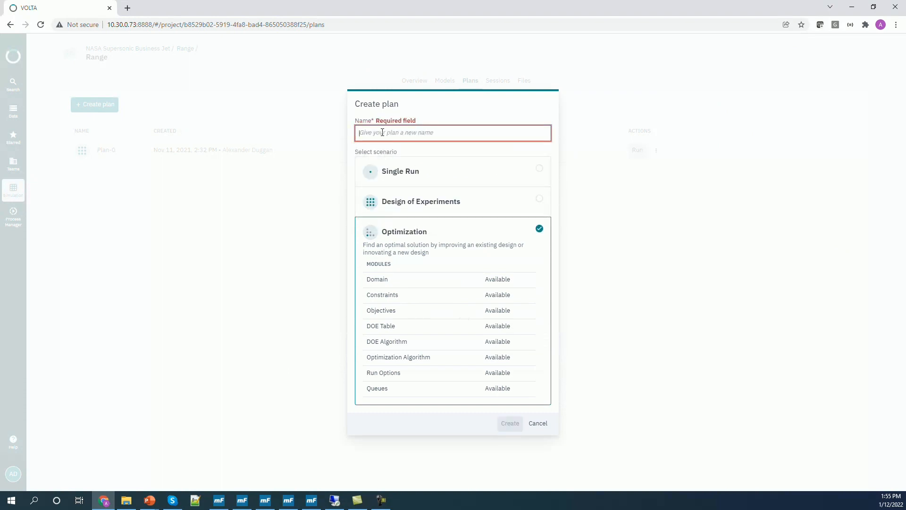
pyautogui.write('OPT')
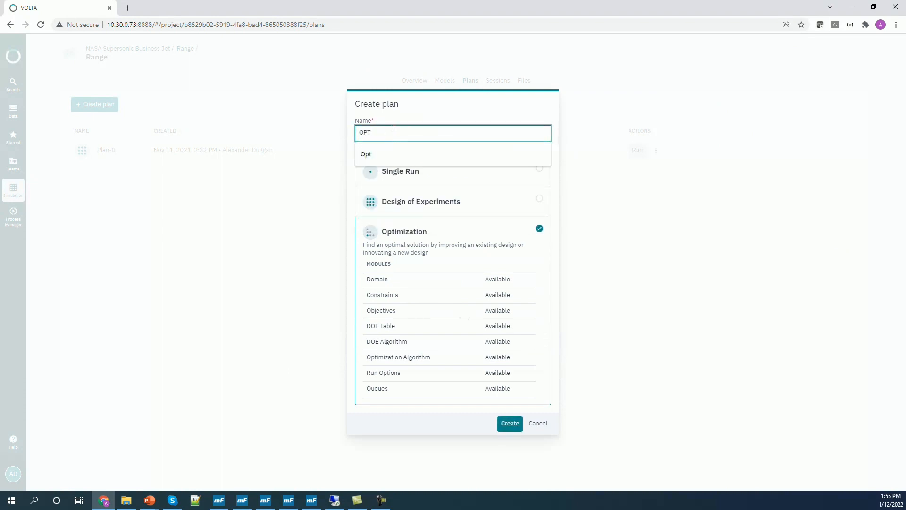
pyautogui.click(508, 423)
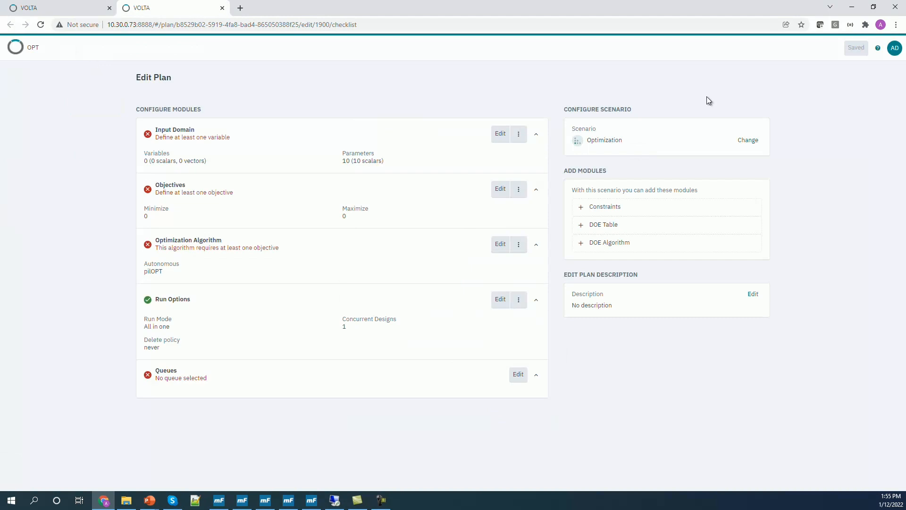
# - Set all ten inputs in the input domain to Continuous Variable
pyautogui.click(506, 137)
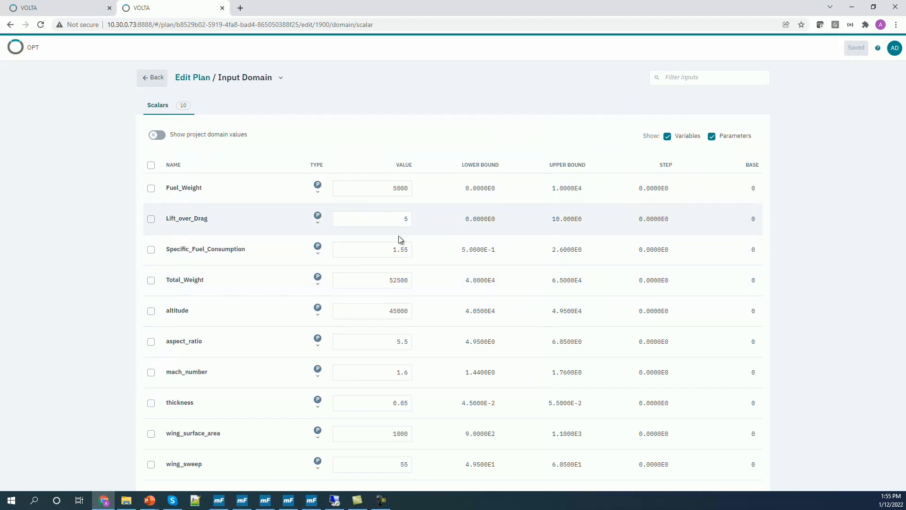
pyautogui.click(151, 165)
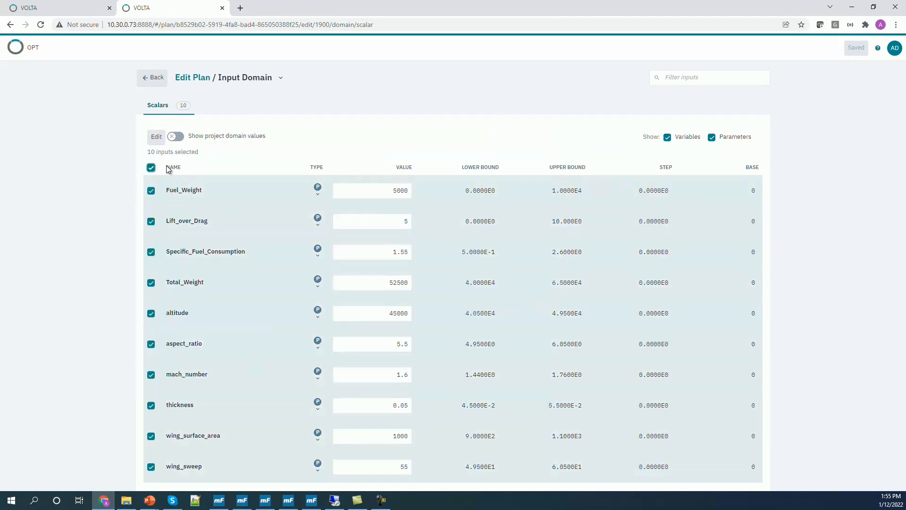
pyautogui.click(156, 136)
pyautogui.click(387, 249)
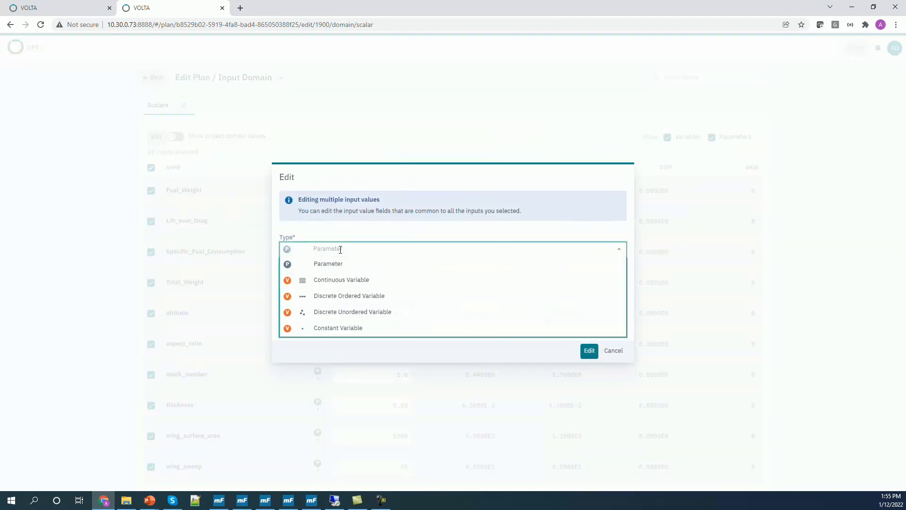
pyautogui.click(384, 279)
pyautogui.click(589, 350)
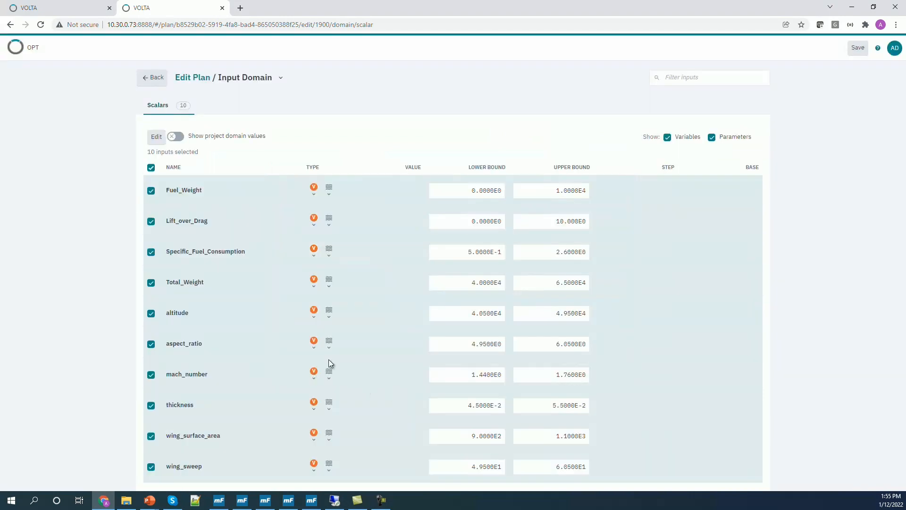
pyautogui.click(152, 77)
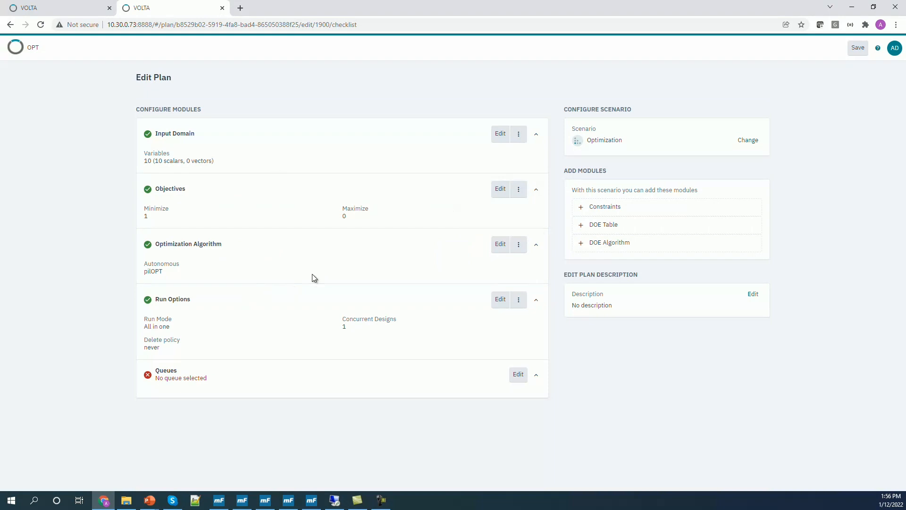
# - Choose pilOPT from the Multi-Strategy Algorithms and switch it to Autonomous mode
pyautogui.click(494, 245)
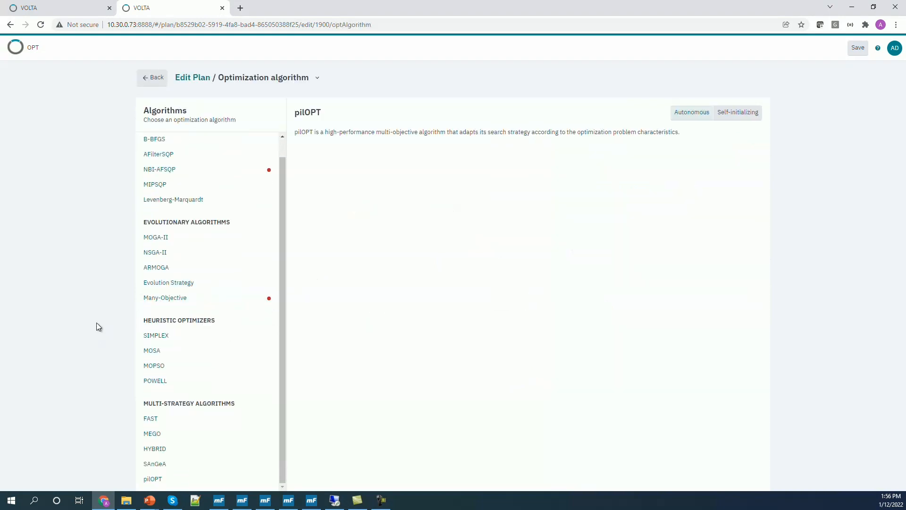
pyautogui.scroll(1, 179, 269)
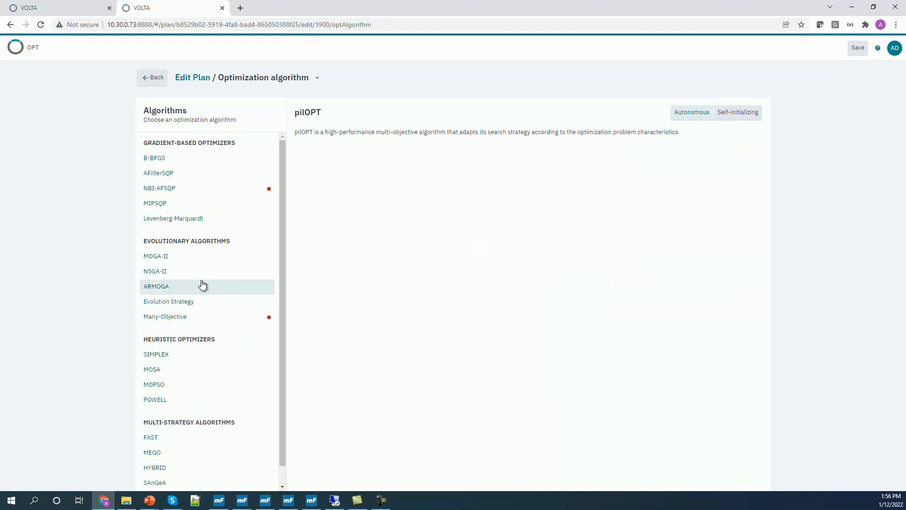
pyautogui.scroll(-1, 206, 287)
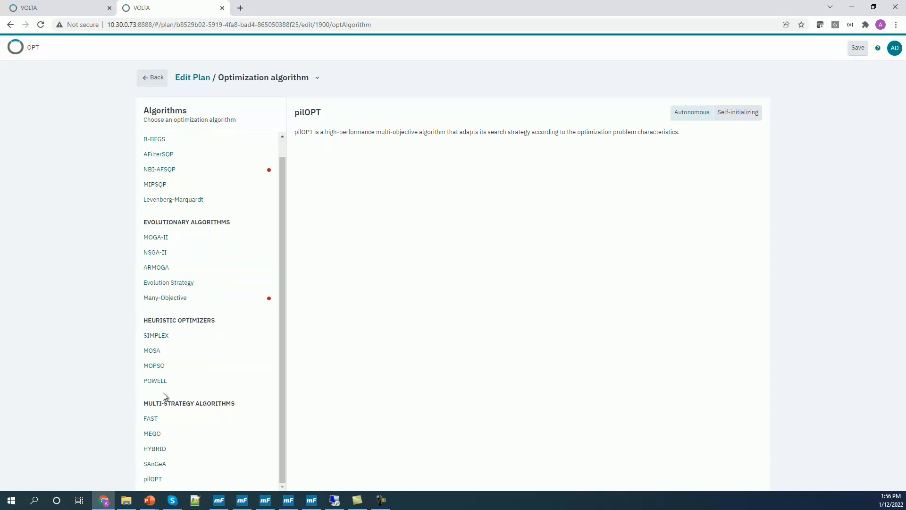
pyautogui.scroll(1, 184, 161)
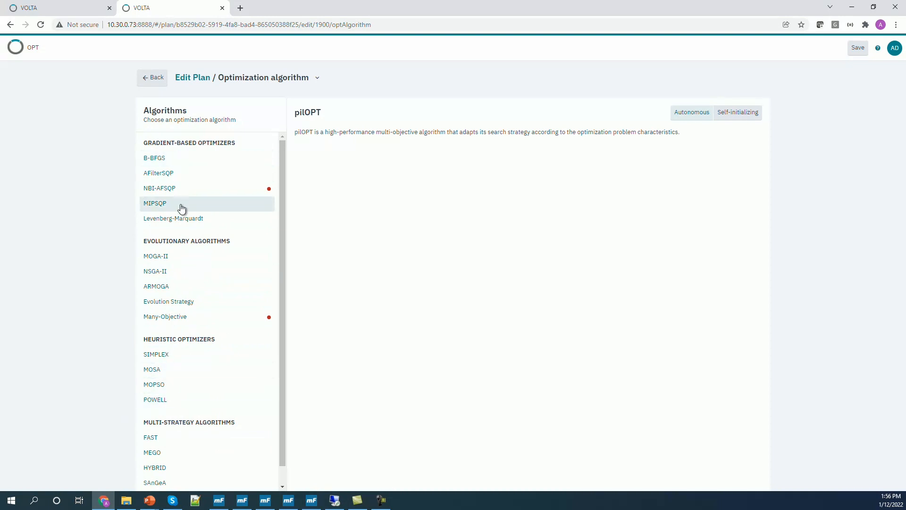
pyautogui.scroll(-1, 189, 302)
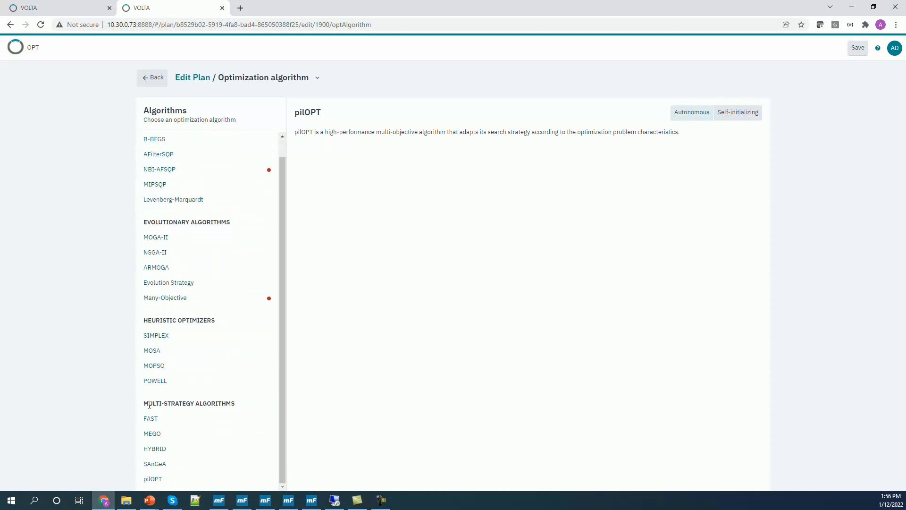
pyautogui.moveTo(148, 404)
pyautogui.mouseDown()
pyautogui.moveTo(229, 404)
pyautogui.moveTo(157, 403)
pyautogui.mouseUp()
pyautogui.doubleClick(229, 404)
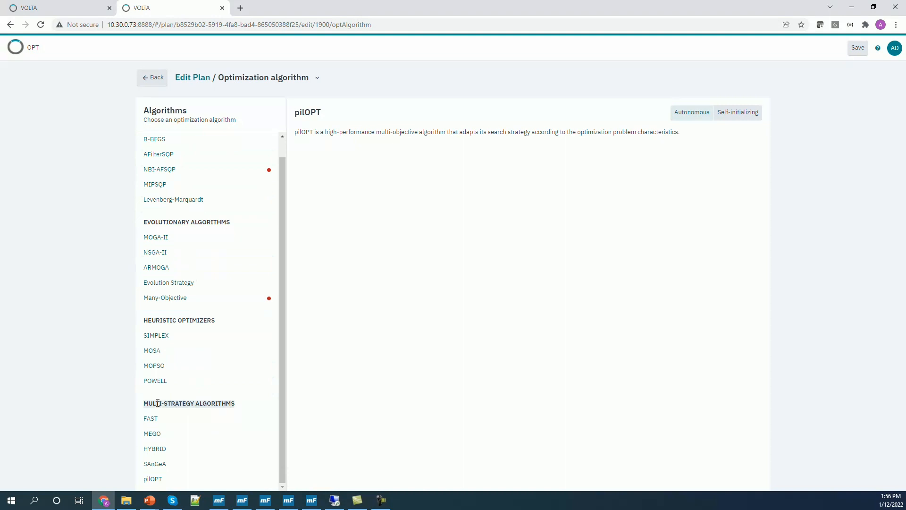
pyautogui.click(211, 405)
pyautogui.click(161, 483)
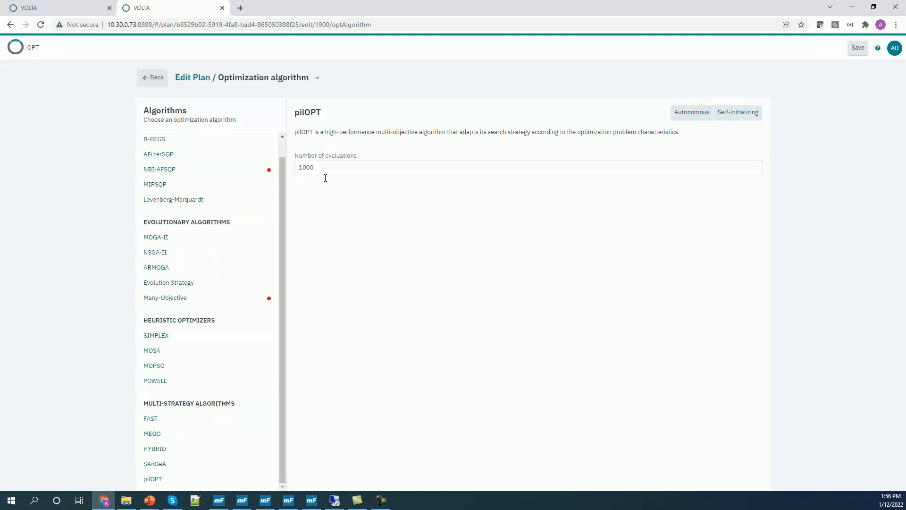
pyautogui.click(685, 118)
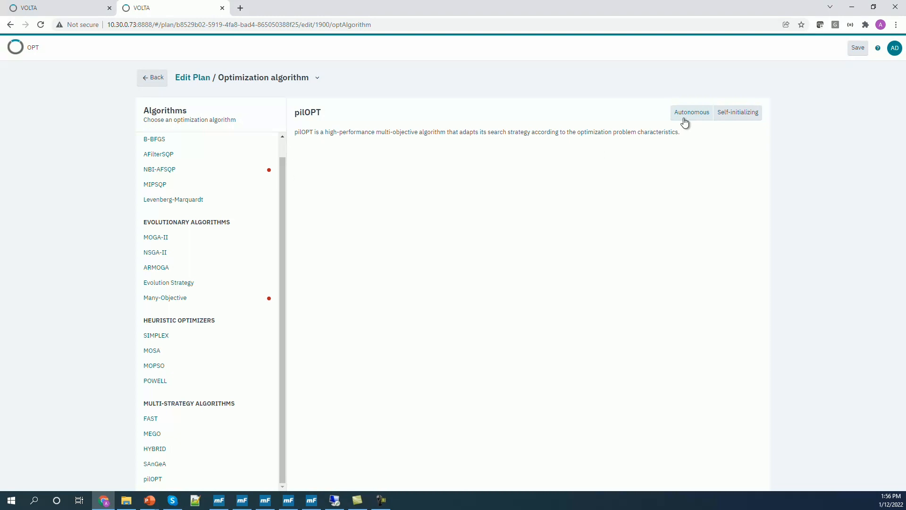
pyautogui.click(153, 80)
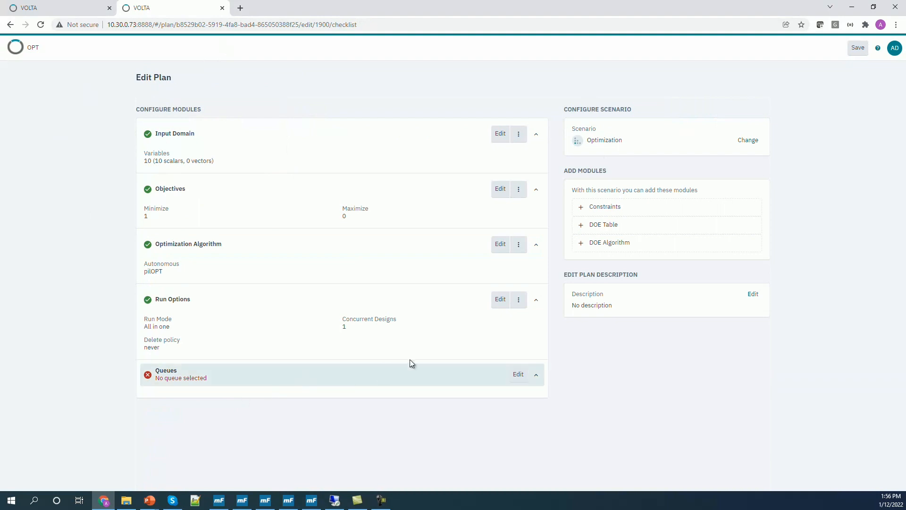
# - Set Run Options to All in one with Concurrent Designs raised to 2
pyautogui.click(501, 299)
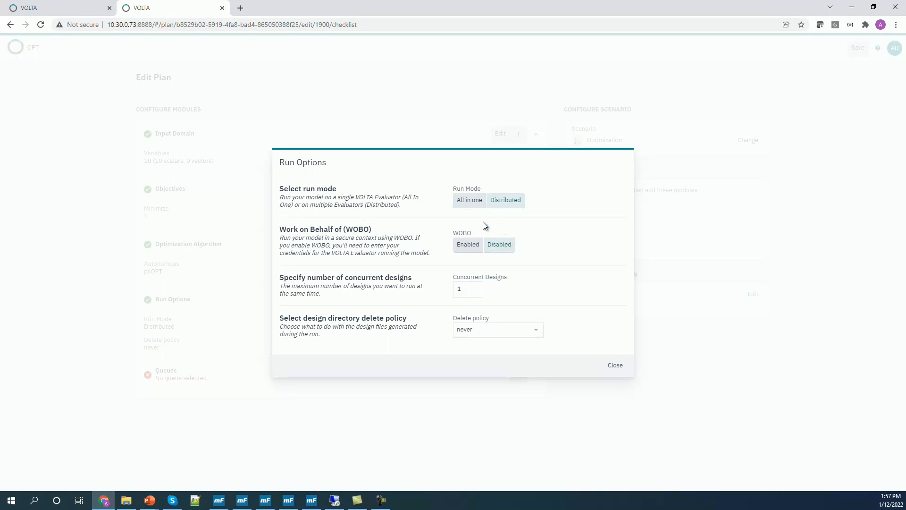
pyautogui.click(468, 202)
pyautogui.click(474, 290)
pyautogui.click(476, 288)
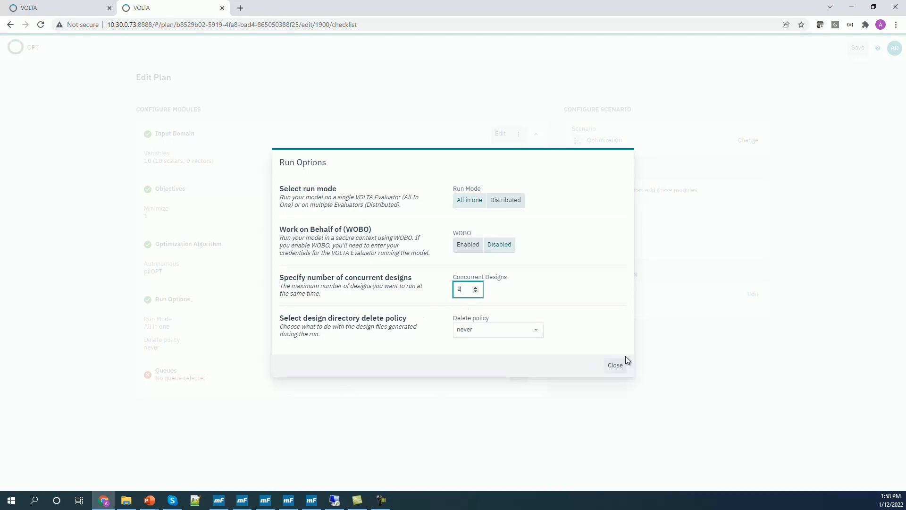
pyautogui.click(613, 367)
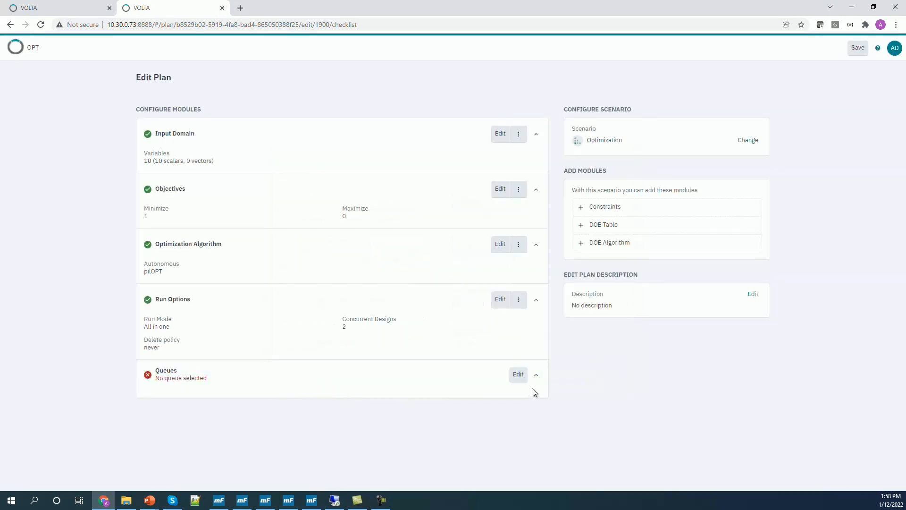
# - Pick Windows Workstation from the available queues and confirm it for the OPT plan
pyautogui.click(518, 373)
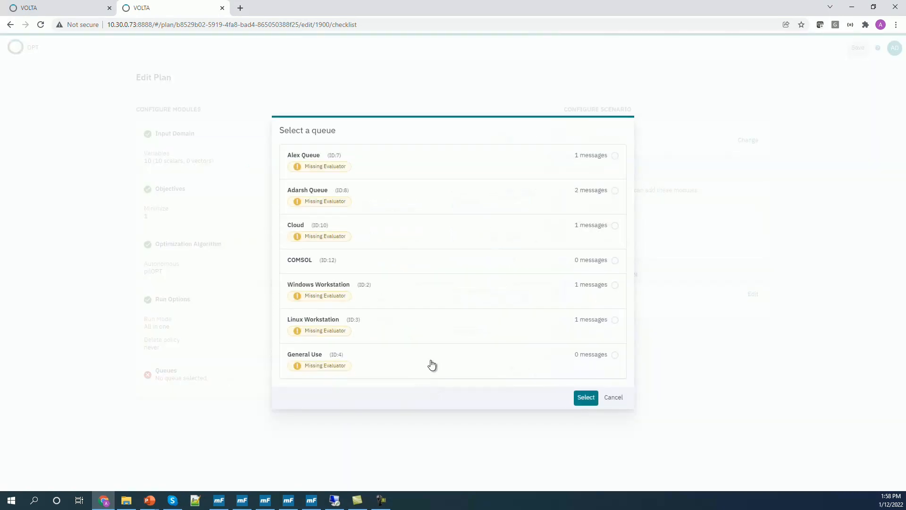
pyautogui.click(418, 297)
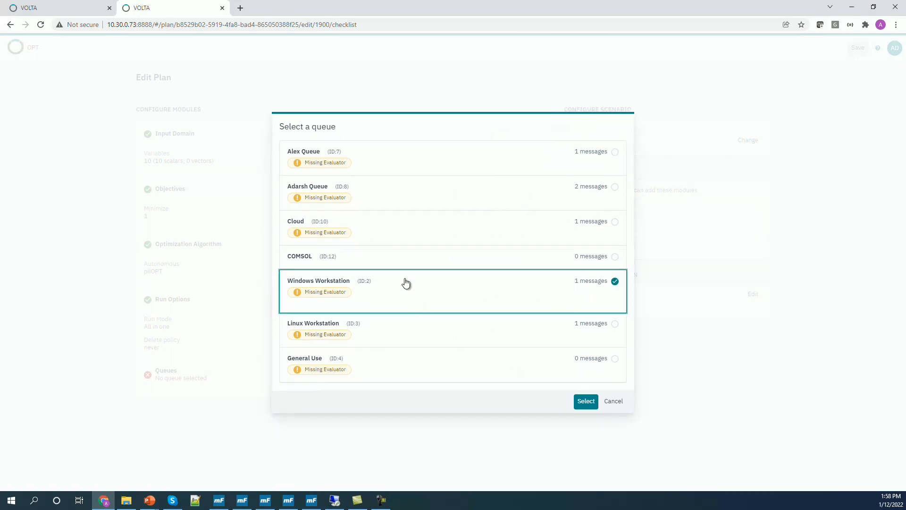
pyautogui.click(404, 235)
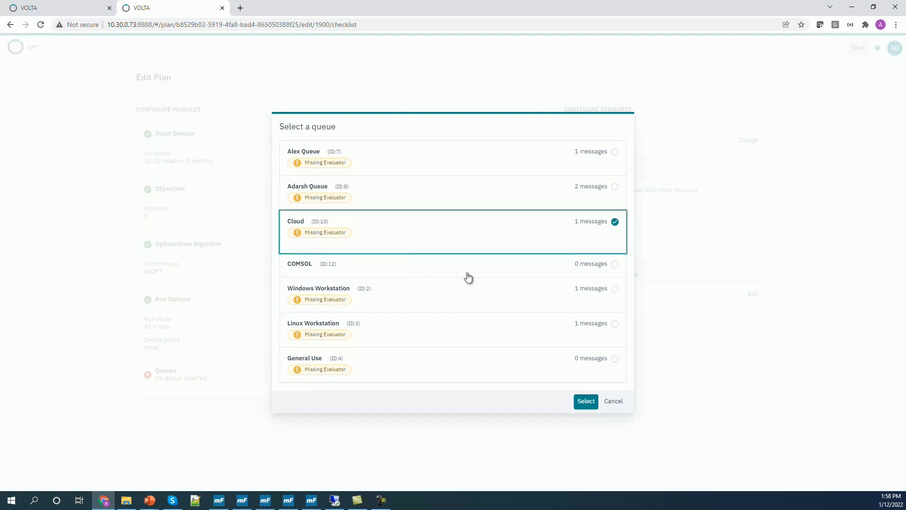
pyautogui.click(446, 296)
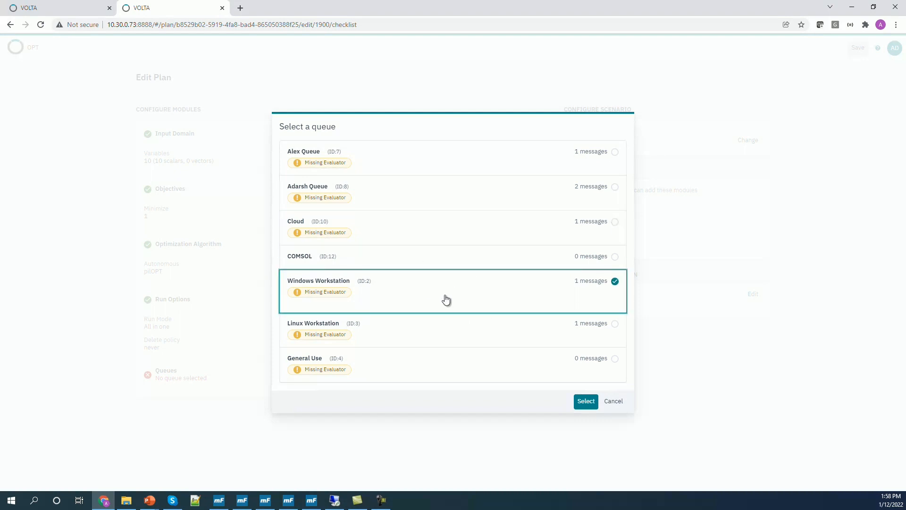
pyautogui.click(578, 404)
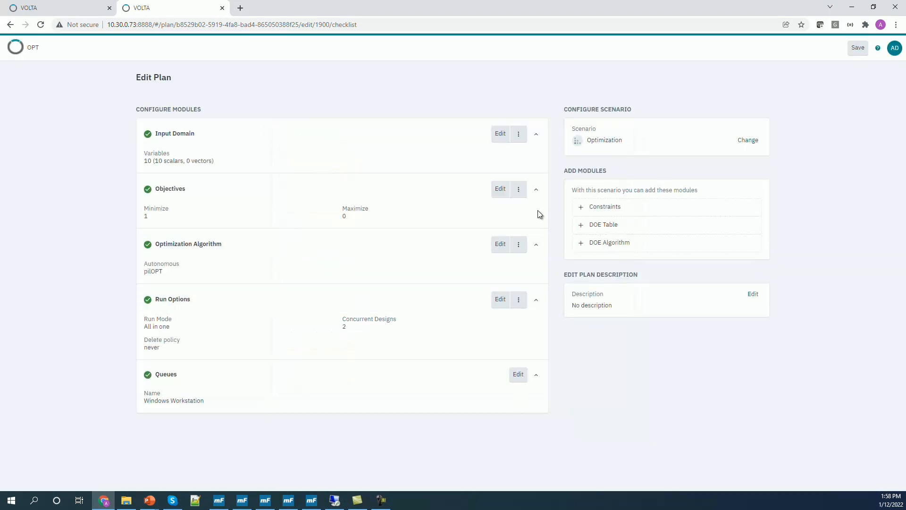
# - Save OPT and run it on the Range model, skipping the session details
pyautogui.click(858, 48)
pyautogui.click(102, 3)
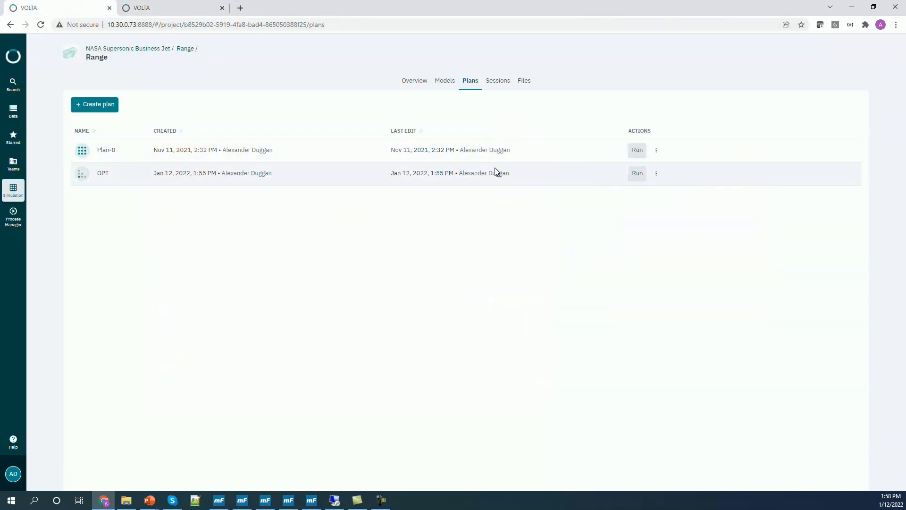
pyautogui.click(636, 173)
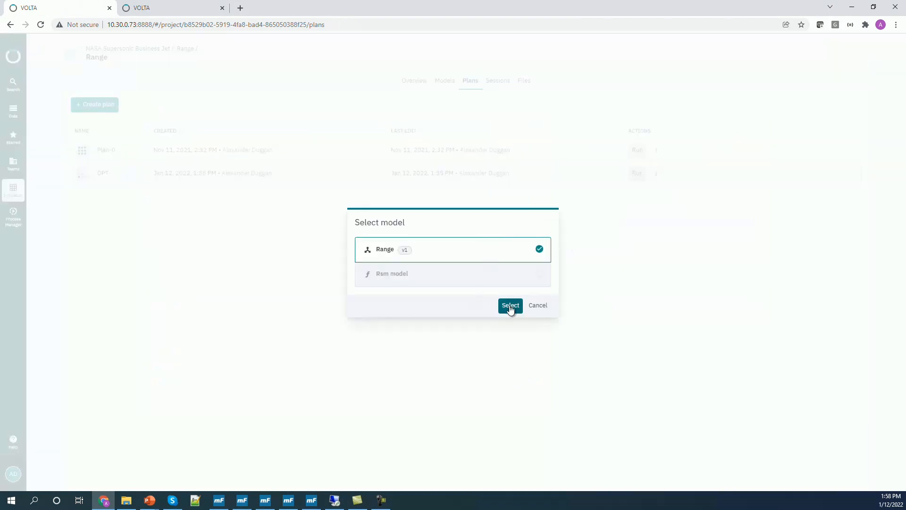
pyautogui.click(510, 305)
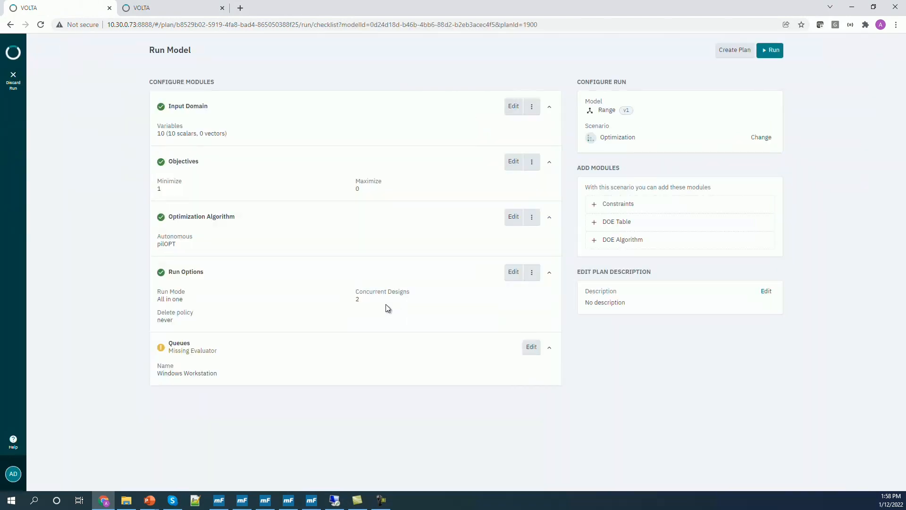
pyautogui.click(765, 57)
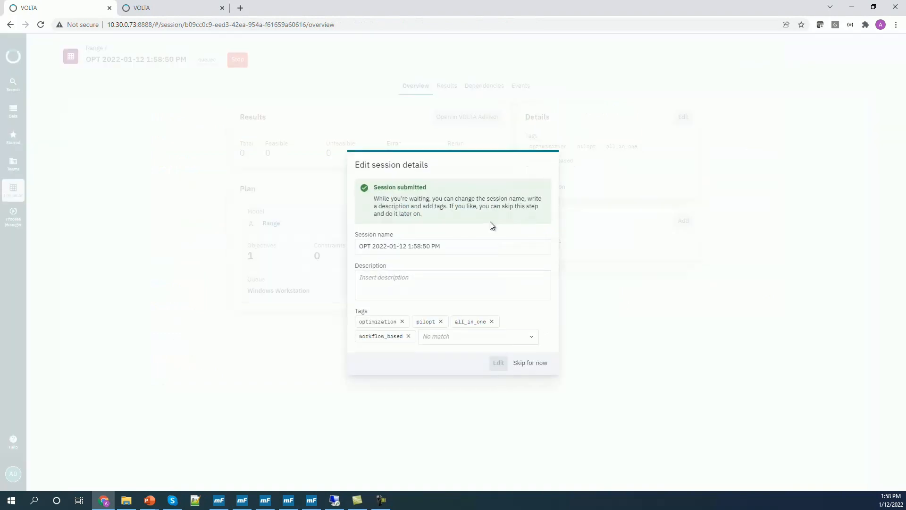
pyautogui.click(531, 363)
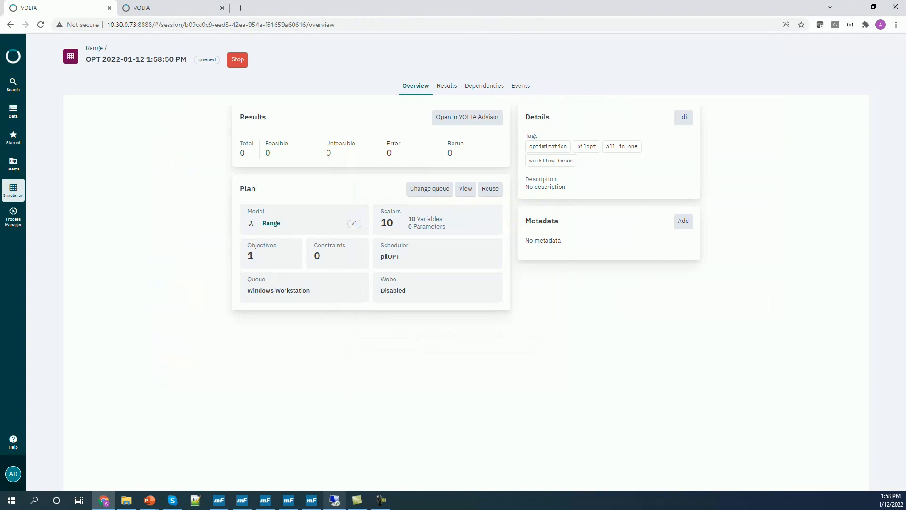
pyautogui.moveTo(316, 504)
# - Enlarge the modeFRONTIER workflow canvas, then select and deselect the Structures and Aerodynamics nodes
pyautogui.click(311, 503)
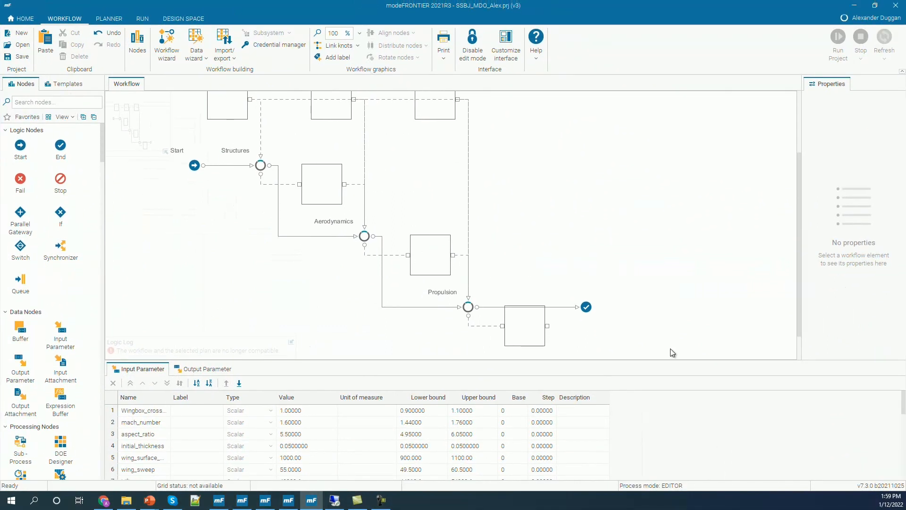
pyautogui.moveTo(671, 363); pyautogui.dragTo(685, 490)
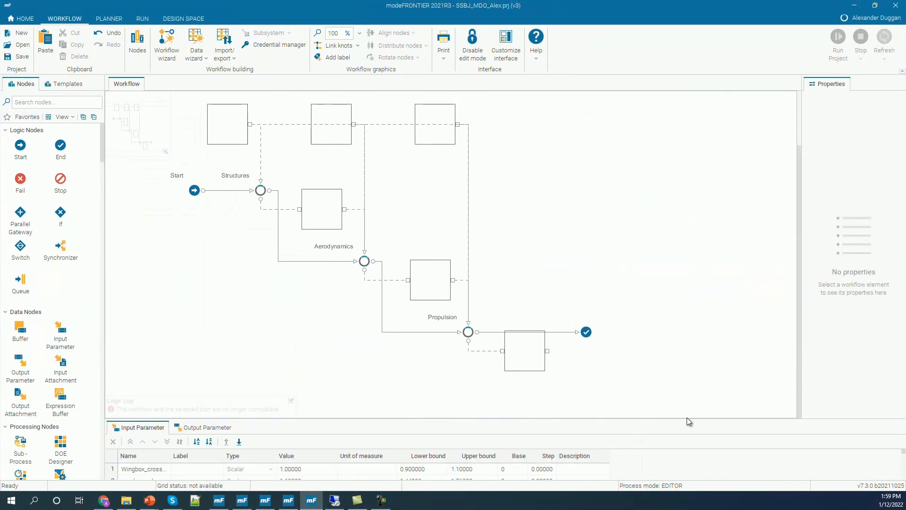
pyautogui.scroll(3, 701, 350)
pyautogui.scroll(-3, 720, 346)
pyautogui.moveTo(217, 229); pyautogui.dragTo(291, 157)
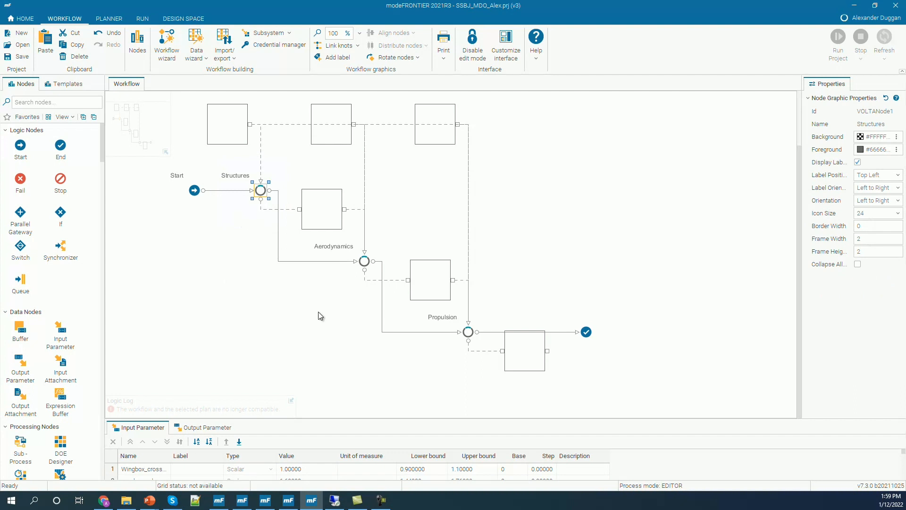
pyautogui.moveTo(318, 312); pyautogui.dragTo(391, 236)
pyautogui.click(452, 346)
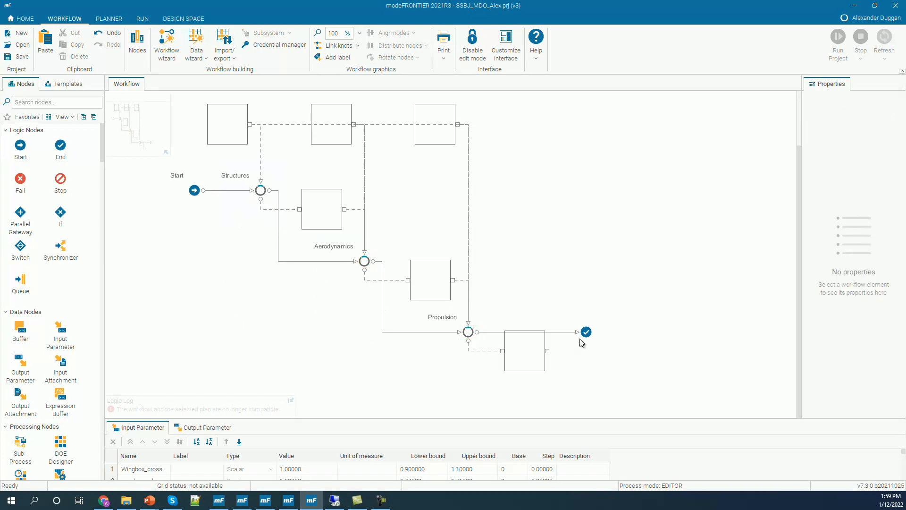
# - Move the End node aside, delete the Propulsion–End link, and search nodes for 'volta'
pyautogui.moveTo(585, 332); pyautogui.dragTo(698, 389)
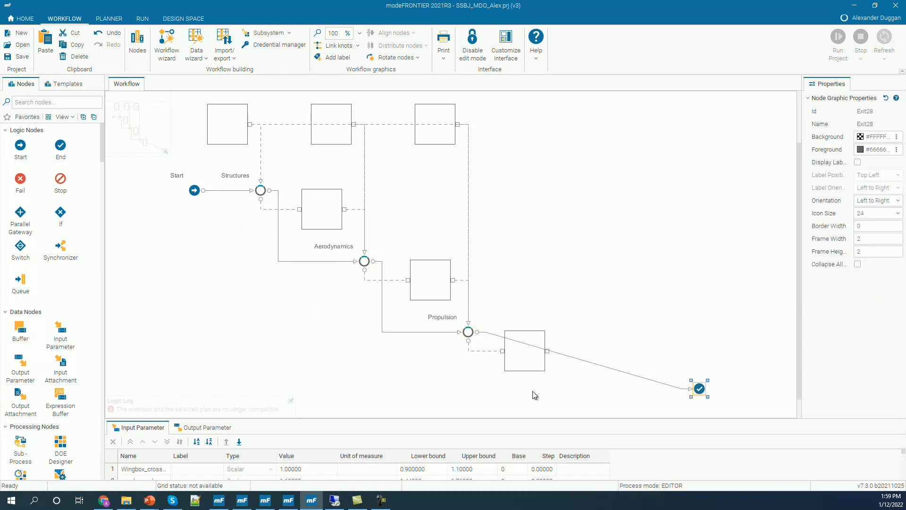
pyautogui.click(581, 360)
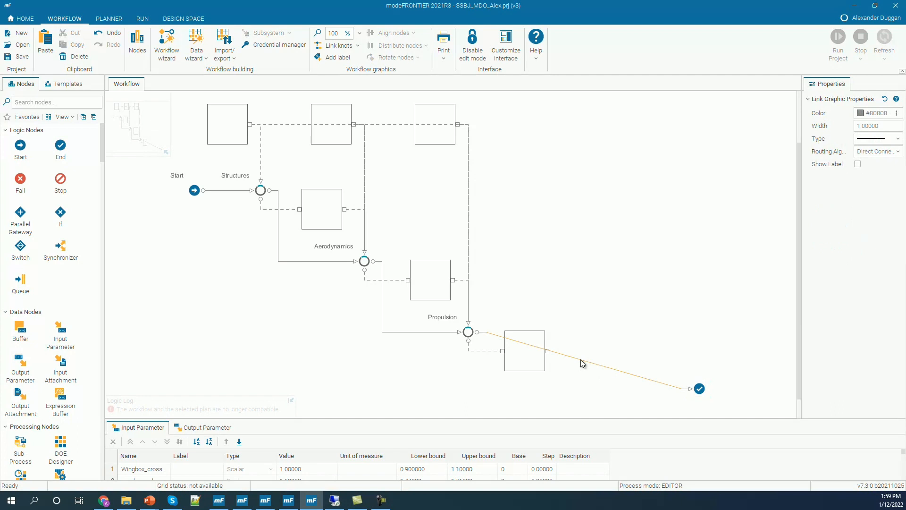
pyautogui.press('Delete')
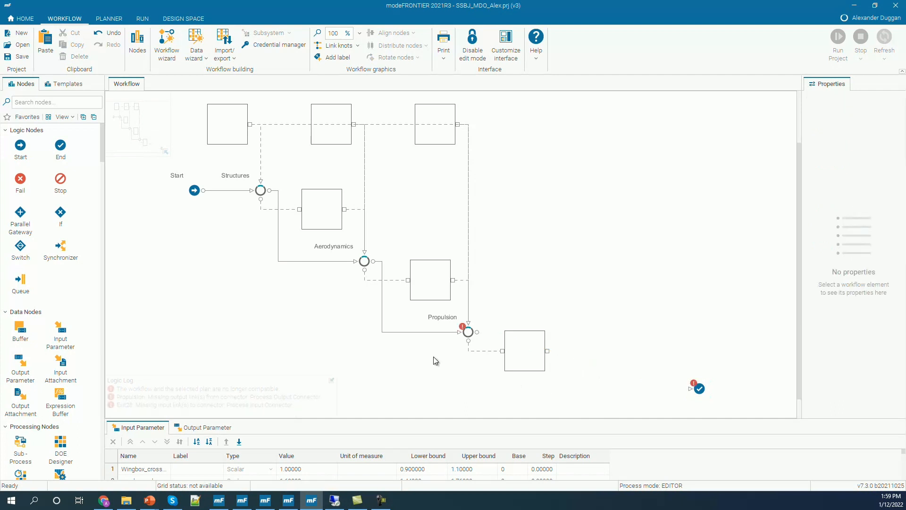
pyautogui.click(62, 101)
pyautogui.write('volta')
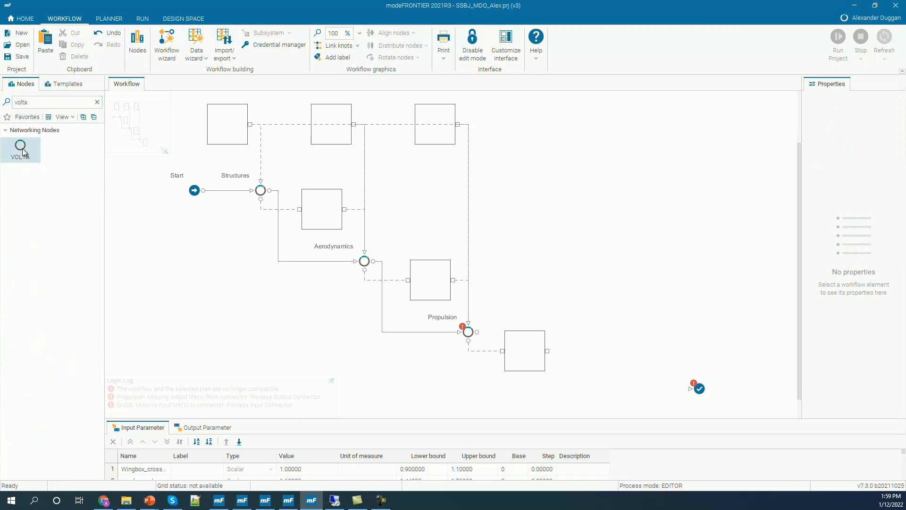
# - Add a VOLTA node to the canvas and wire it between Propulsion and End
pyautogui.moveTo(21, 150); pyautogui.dragTo(586, 392)
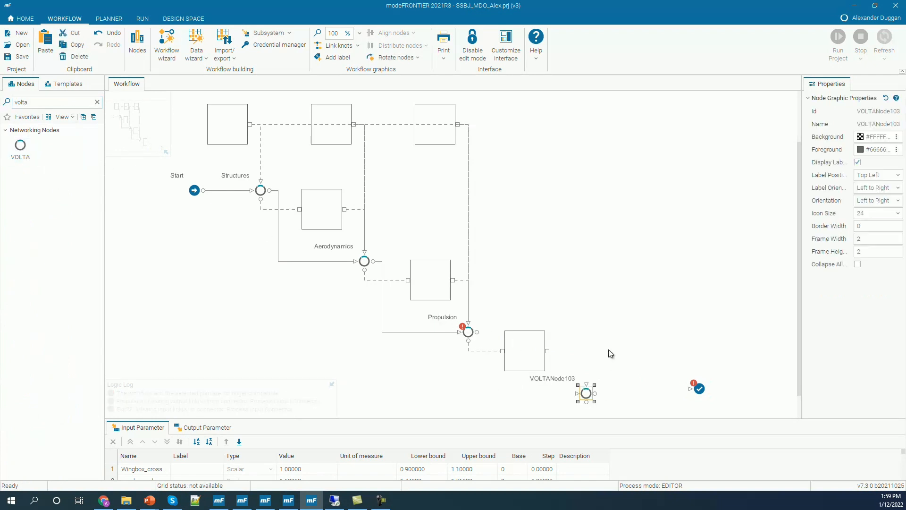
pyautogui.scroll(-1, 614, 359)
pyautogui.moveTo(703, 363); pyautogui.dragTo(670, 372)
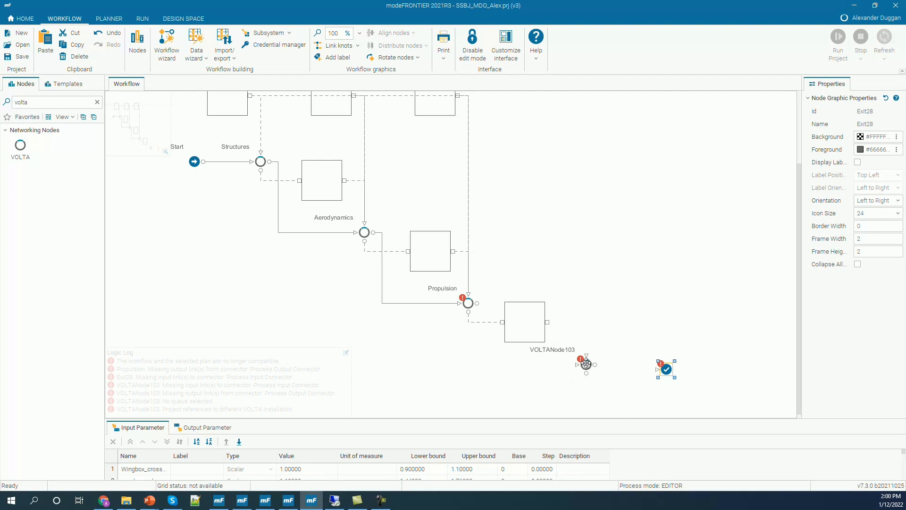
pyautogui.moveTo(586, 364)
pyautogui.moveTo(578, 370); pyautogui.dragTo(477, 303)
pyautogui.moveTo(595, 364); pyautogui.dragTo(665, 369)
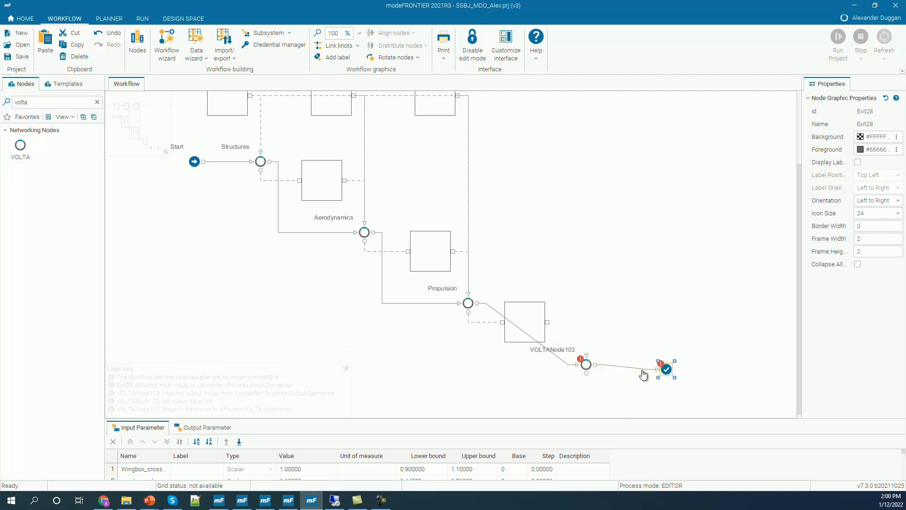
pyautogui.moveTo(585, 365); pyautogui.dragTo(585, 370)
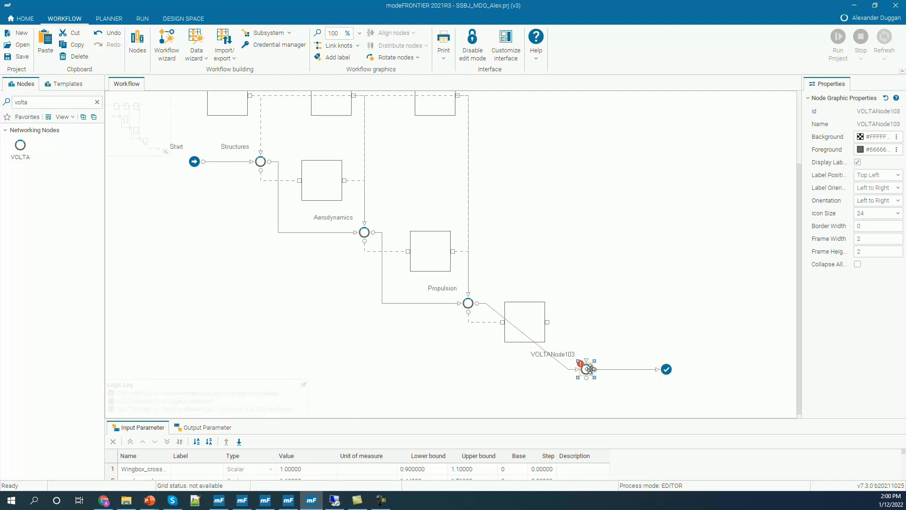
# - Rename the VOLTANode103 node to Range_Calc
pyautogui.doubleClick(565, 355)
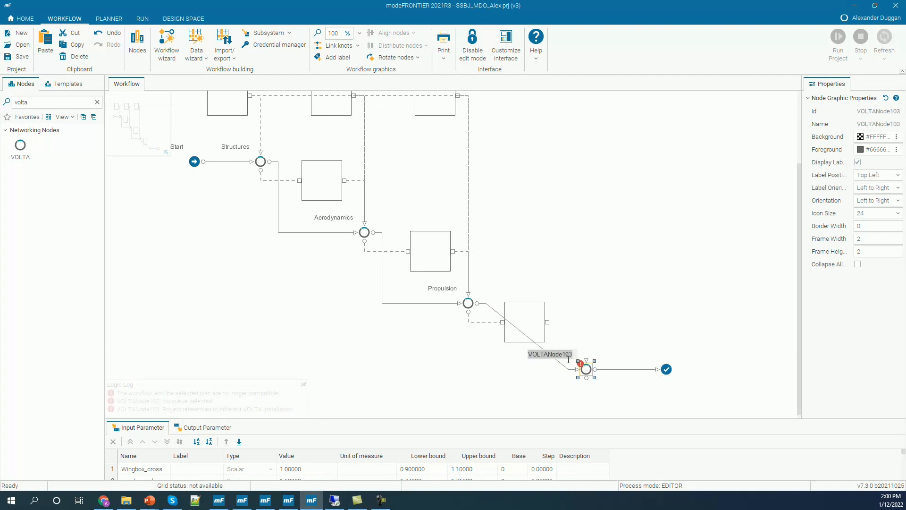
pyautogui.write('Range_Calc')
pyautogui.press('Return')
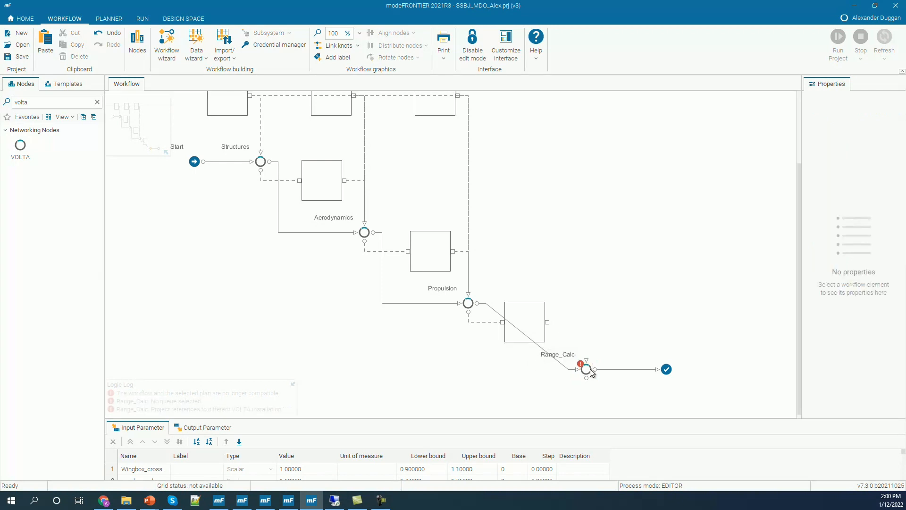
pyautogui.doubleClick(586, 369)
# - Point Range_Calc at the latest Range workflow in the NASA Supersonic Business Jet project
pyautogui.click(228, 138)
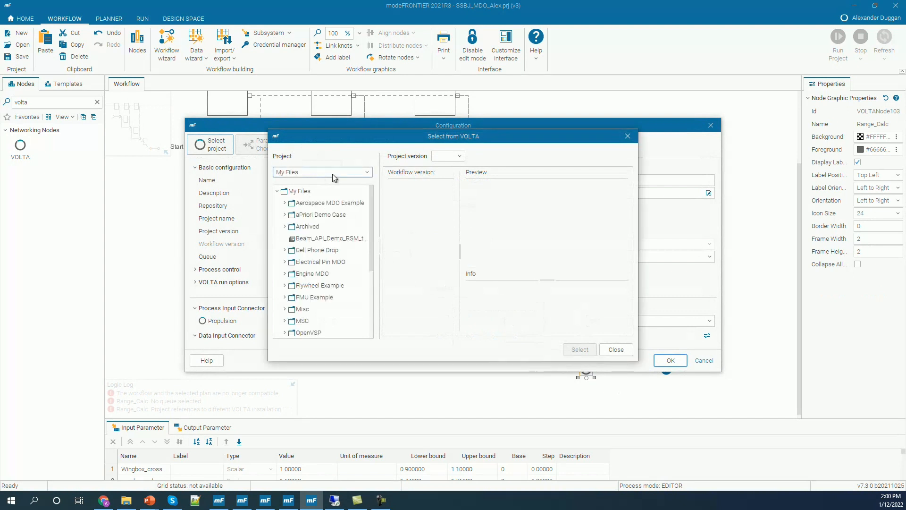
pyautogui.click(334, 172)
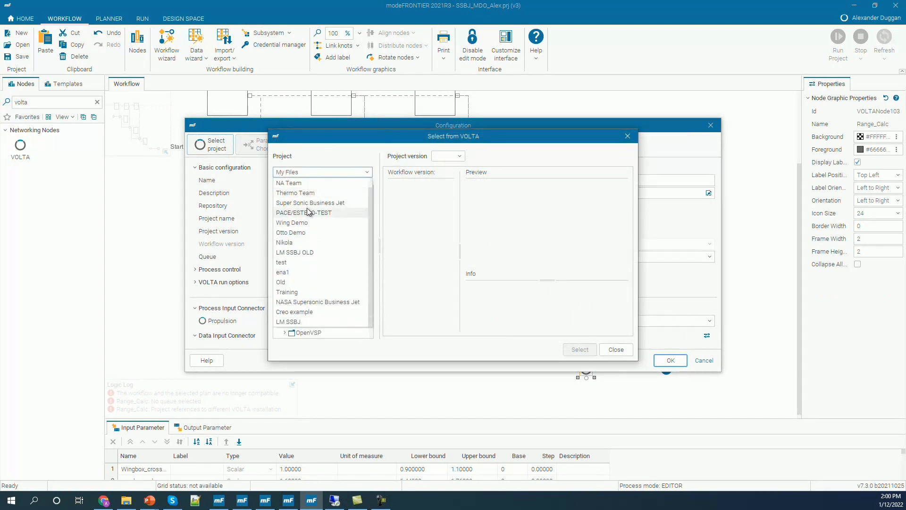
pyautogui.click(313, 311)
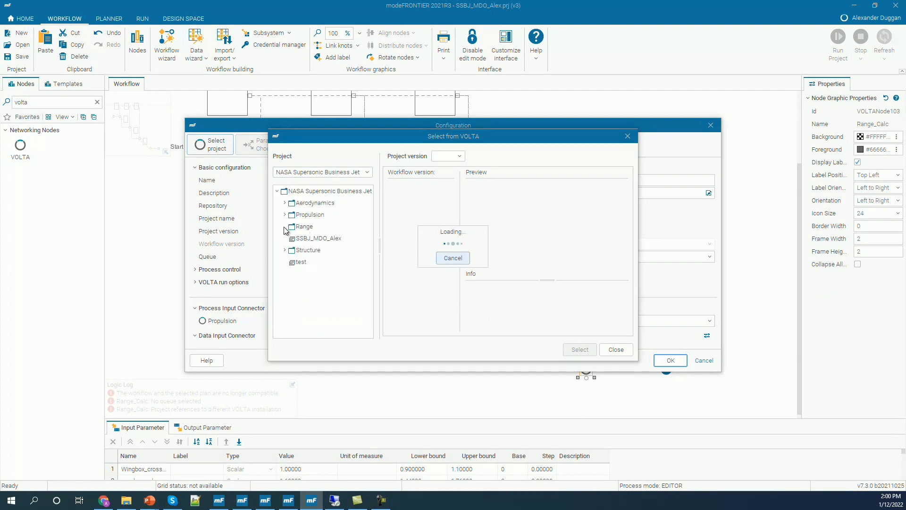
pyautogui.doubleClick(303, 227)
pyautogui.click(311, 250)
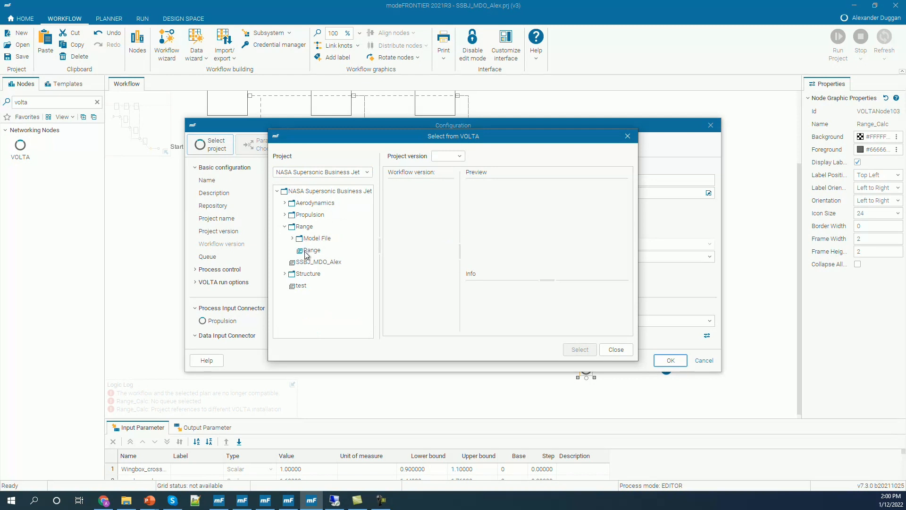
pyautogui.click(410, 192)
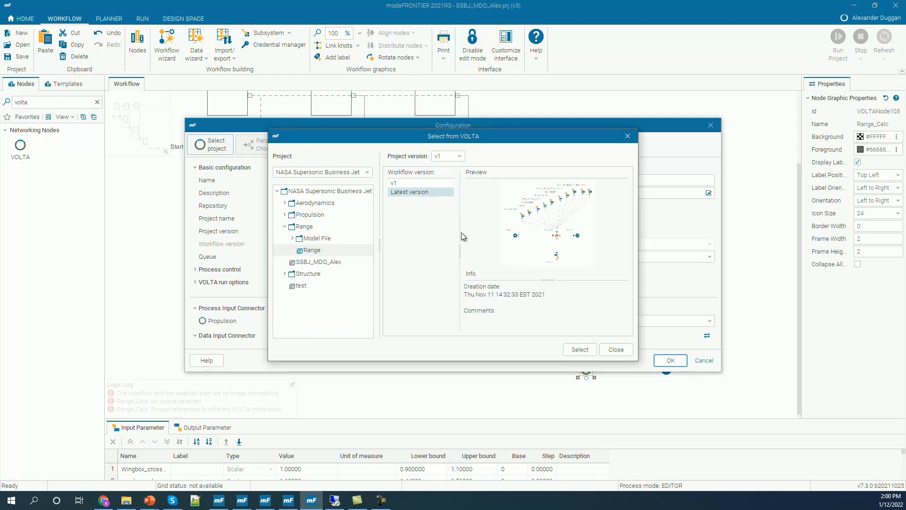
pyautogui.click(581, 350)
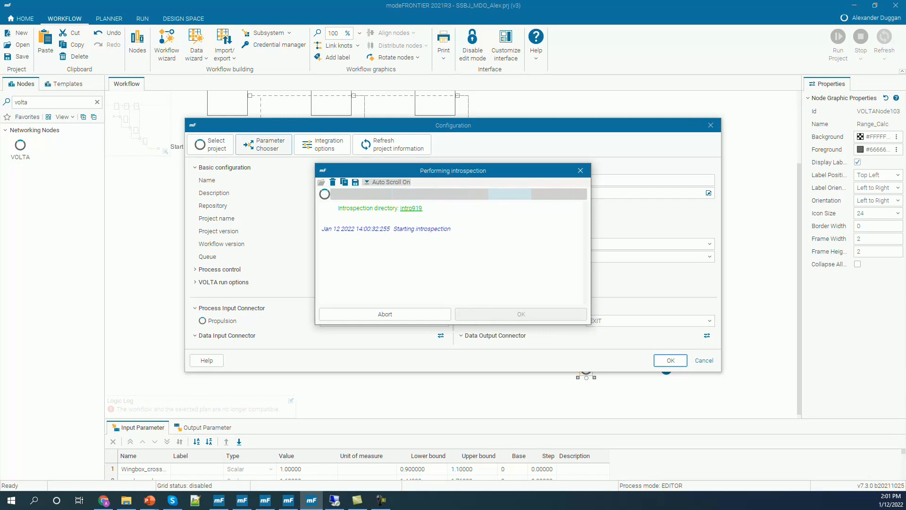
# - Link all ten Range_Calc inputs to existing workflow input nodes and map the Range output
pyautogui.click(475, 314)
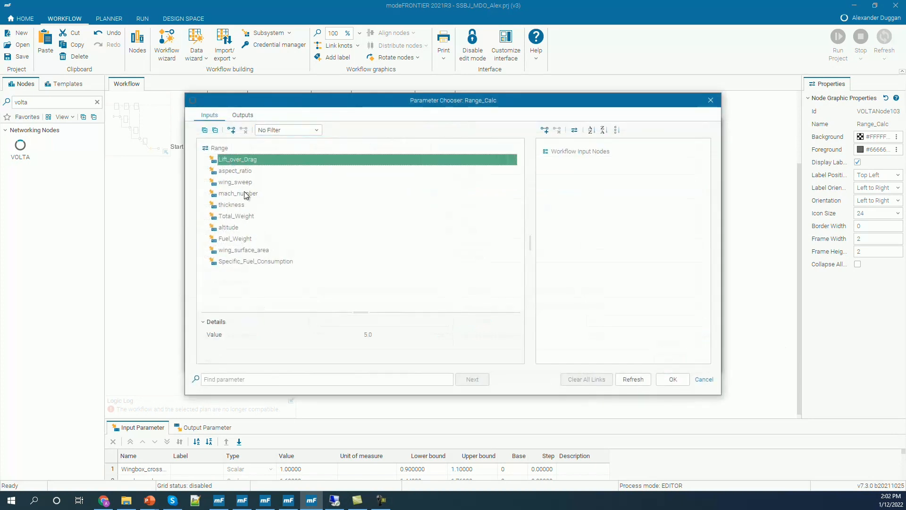
pyautogui.keyDown('shift'); pyautogui.click(259, 261); pyautogui.keyUp('shift')
pyautogui.moveTo(232, 198); pyautogui.dragTo(575, 282)
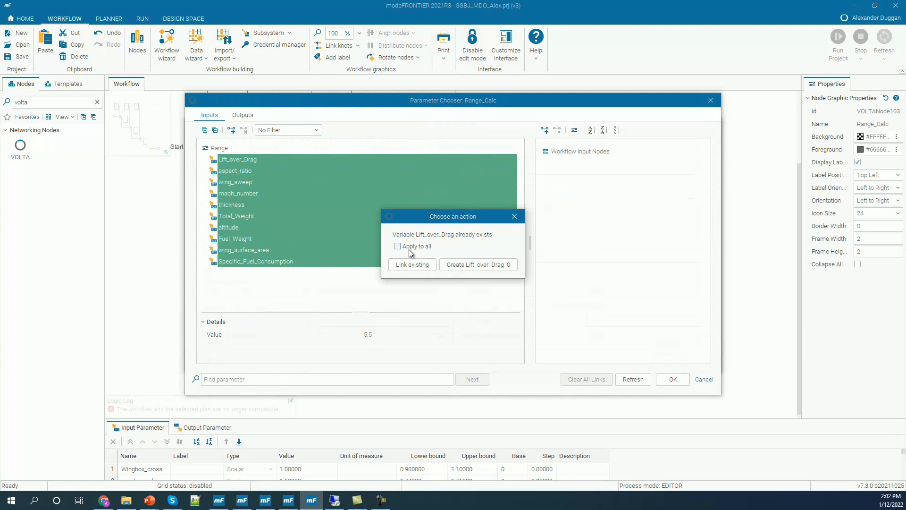
pyautogui.click(417, 246)
pyautogui.click(426, 266)
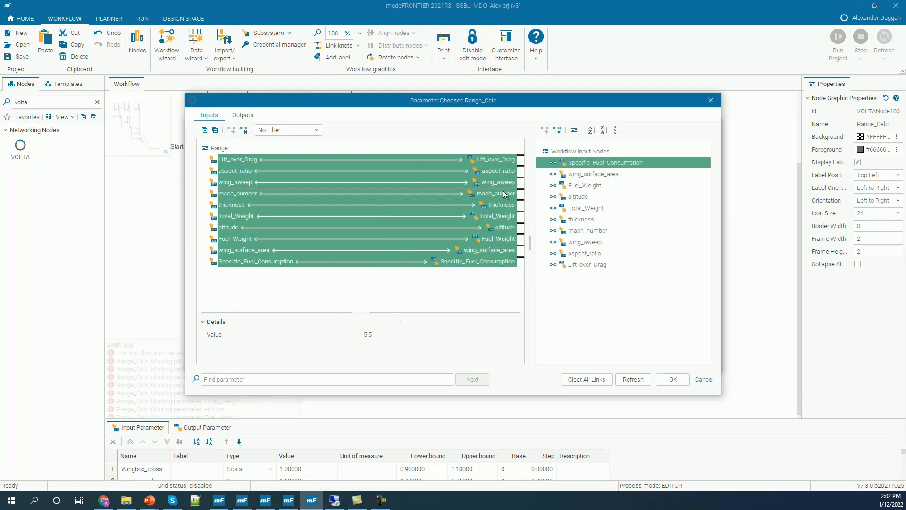
pyautogui.click(243, 115)
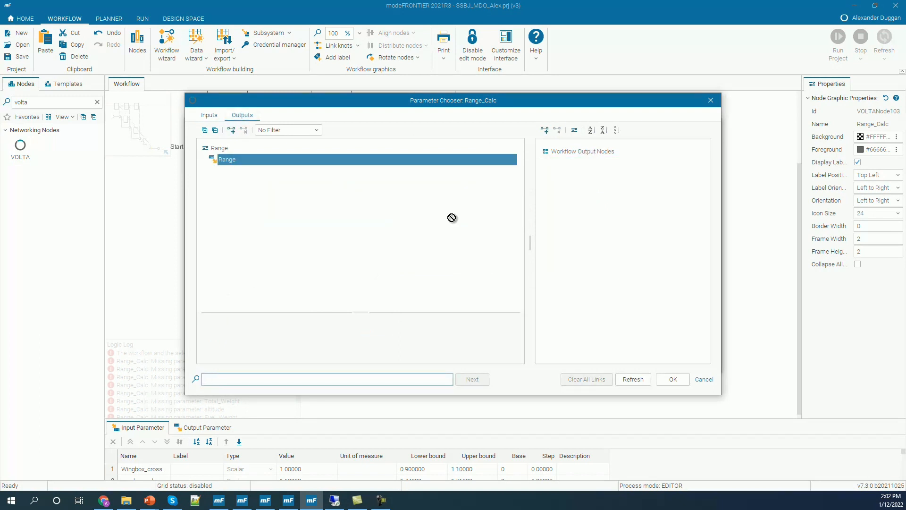
pyautogui.click(698, 380)
pyautogui.click(665, 363)
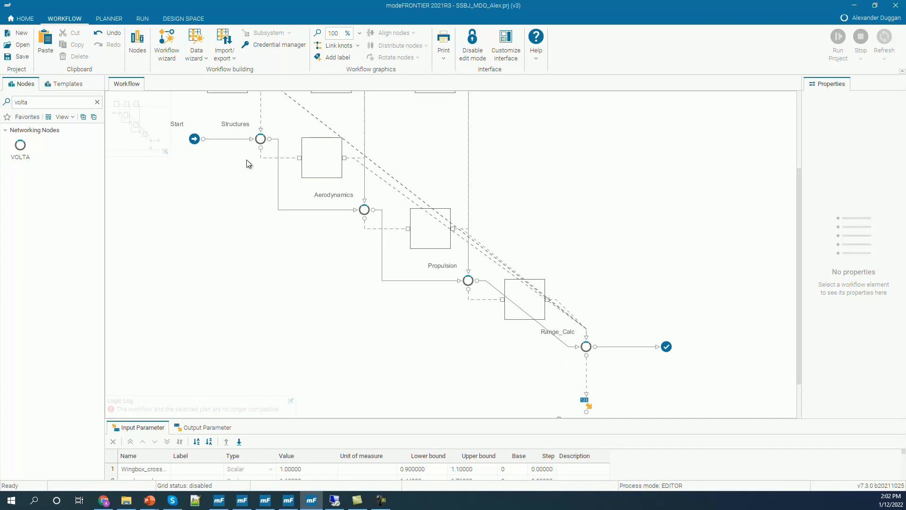
pyautogui.click(260, 138)
pyautogui.doubleClick(260, 138)
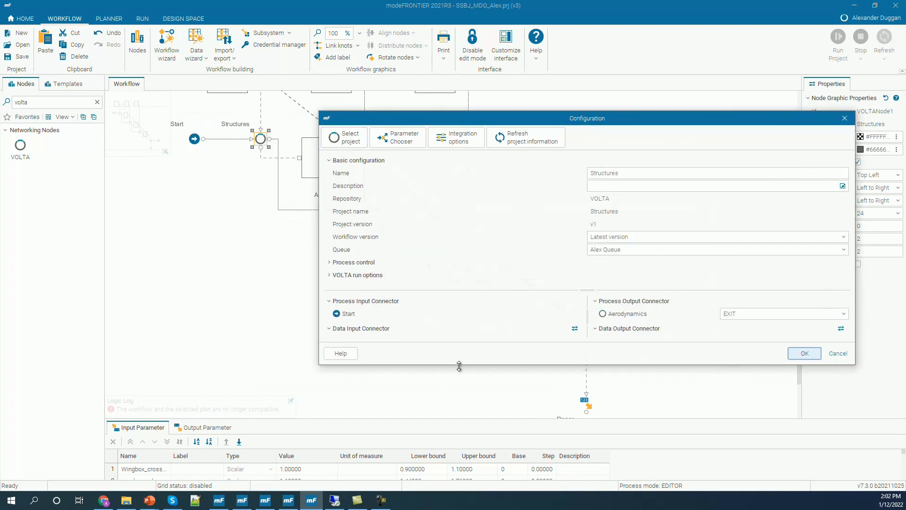
pyautogui.moveTo(459, 367); pyautogui.dragTo(452, 445)
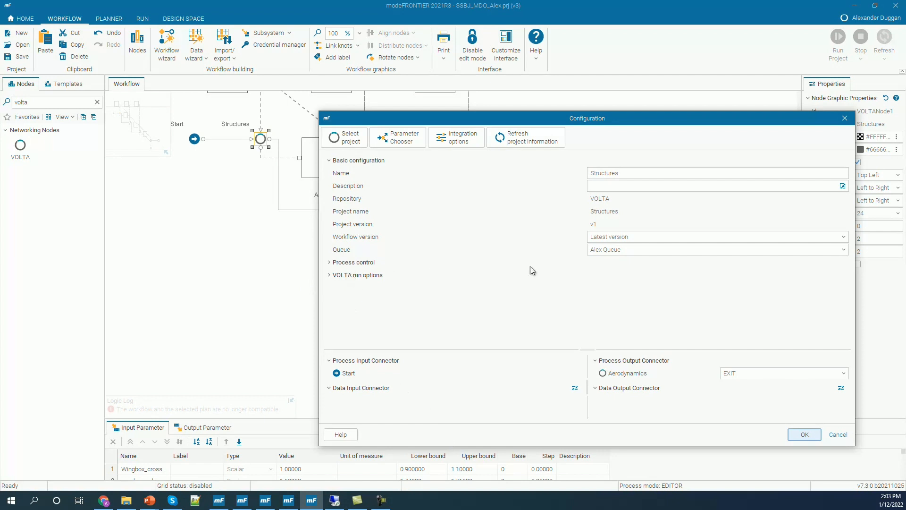
pyautogui.click(613, 249)
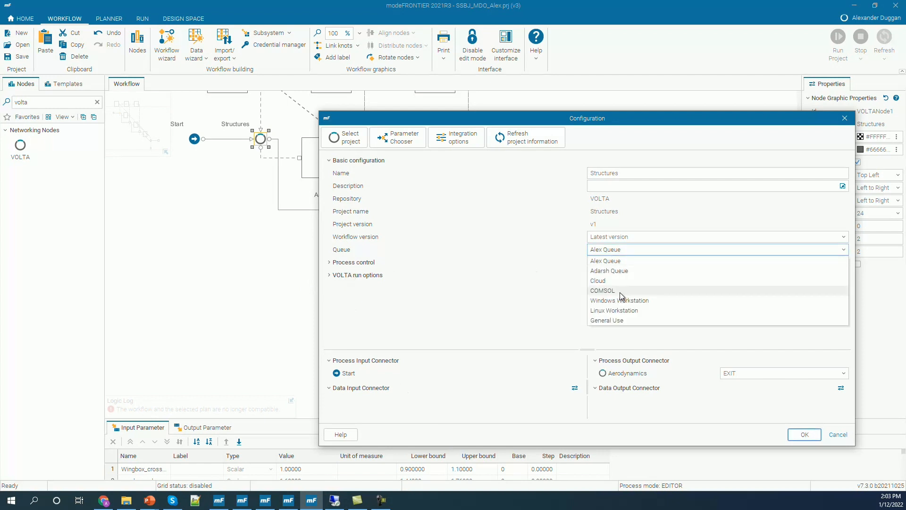
pyautogui.click(837, 434)
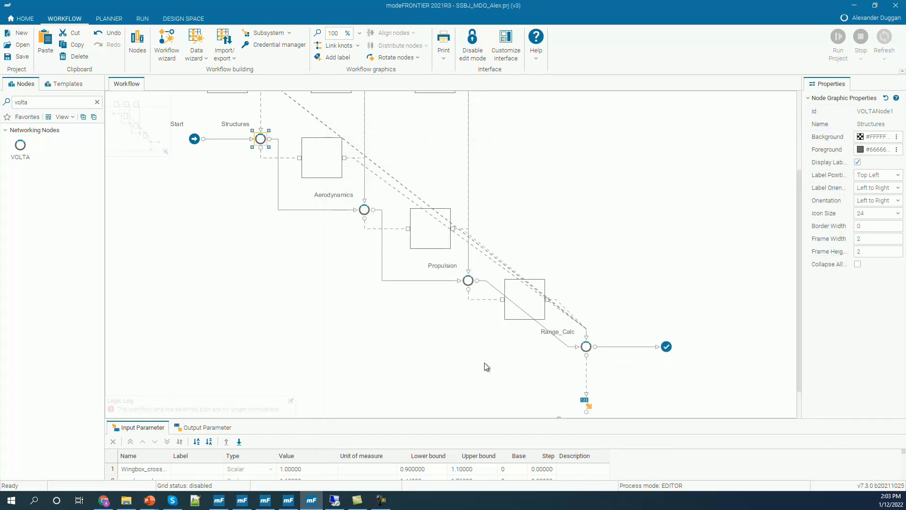
pyautogui.doubleClick(365, 210)
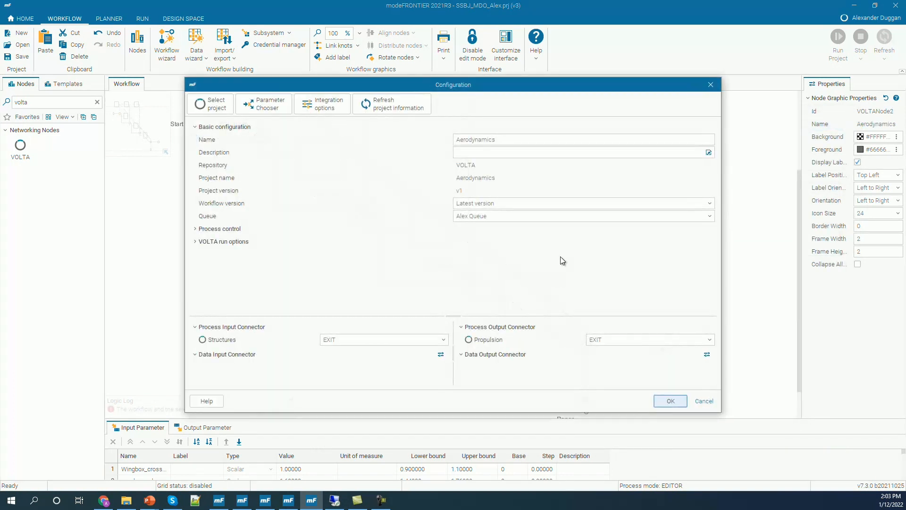
pyautogui.click(548, 218)
pyautogui.click(509, 244)
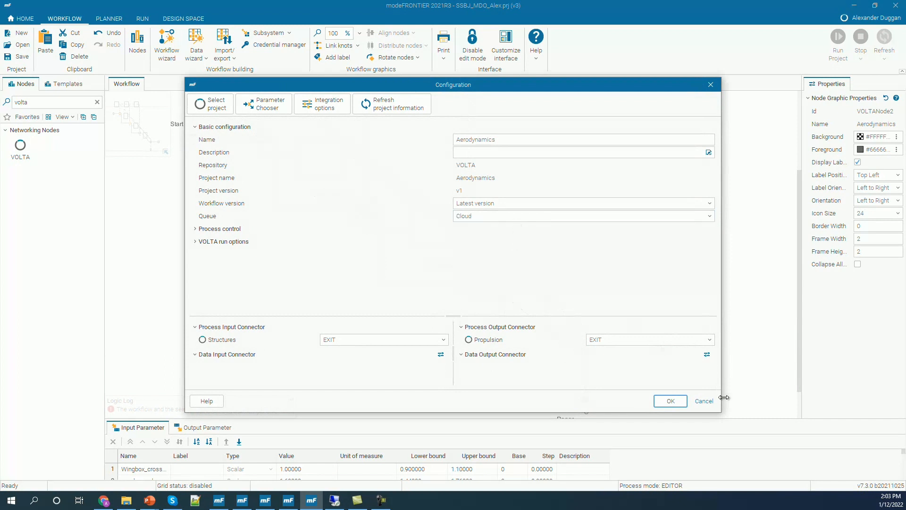
pyautogui.click(708, 403)
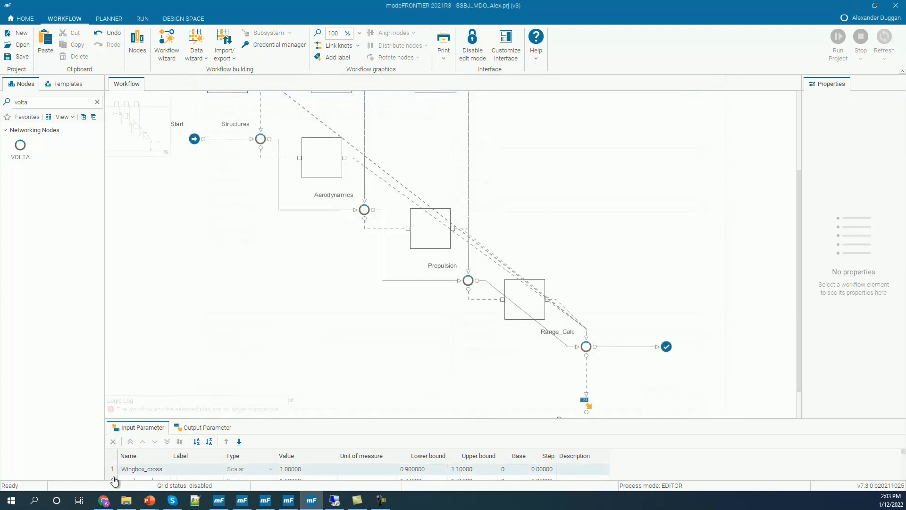
# - Open the SSBJ_MDO_Alex project in VOLTA and view its Models, Plans, then Sessions tabs
pyautogui.click(104, 501)
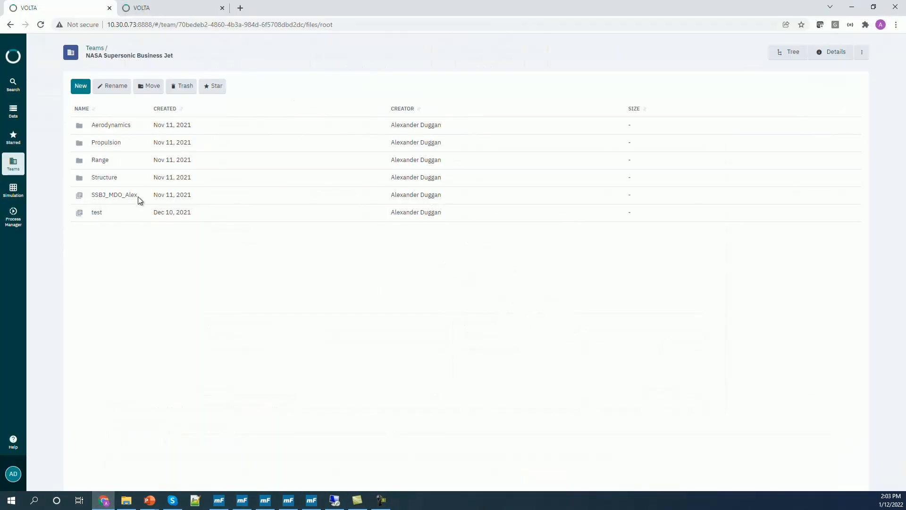
pyautogui.click(109, 195)
pyautogui.click(447, 84)
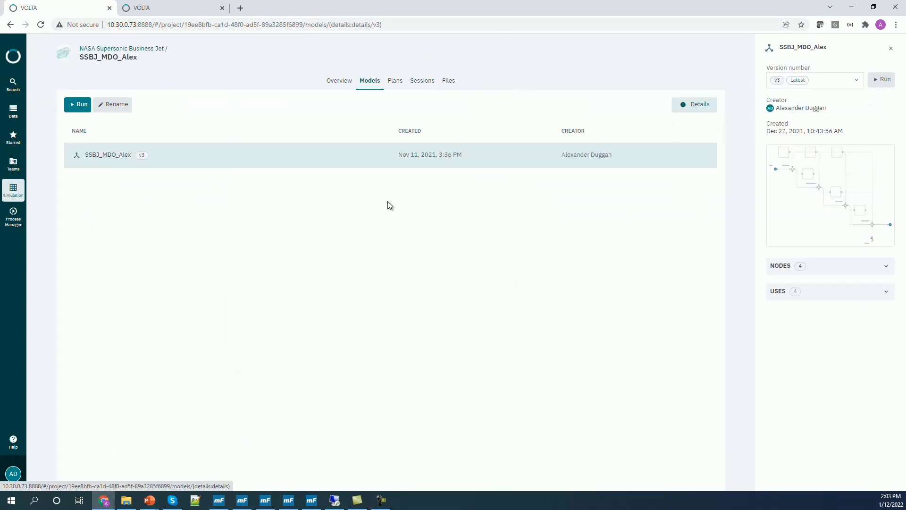
pyautogui.click(396, 81)
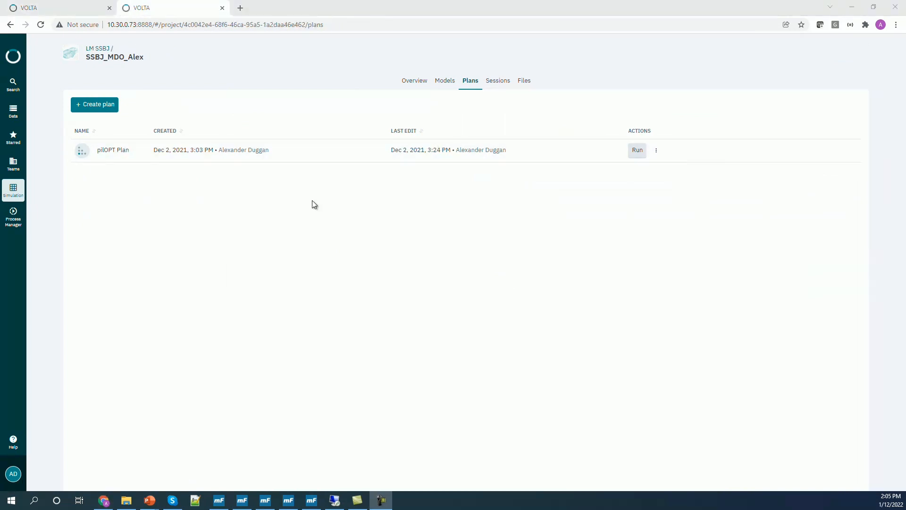
pyautogui.click(502, 84)
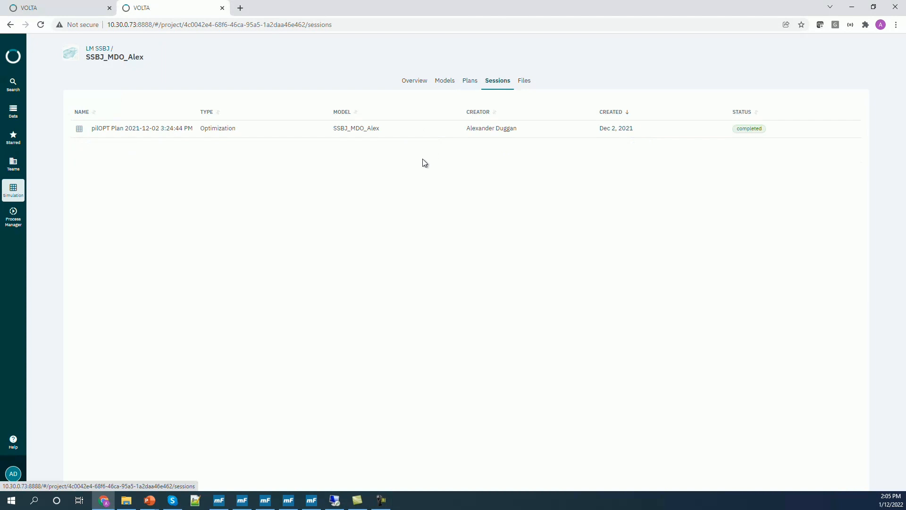
# - Open the pilOPT Plan 2021-12-02 3:24:44 PM session, review Overview and Dependencies, and end on Results
pyautogui.click(170, 132)
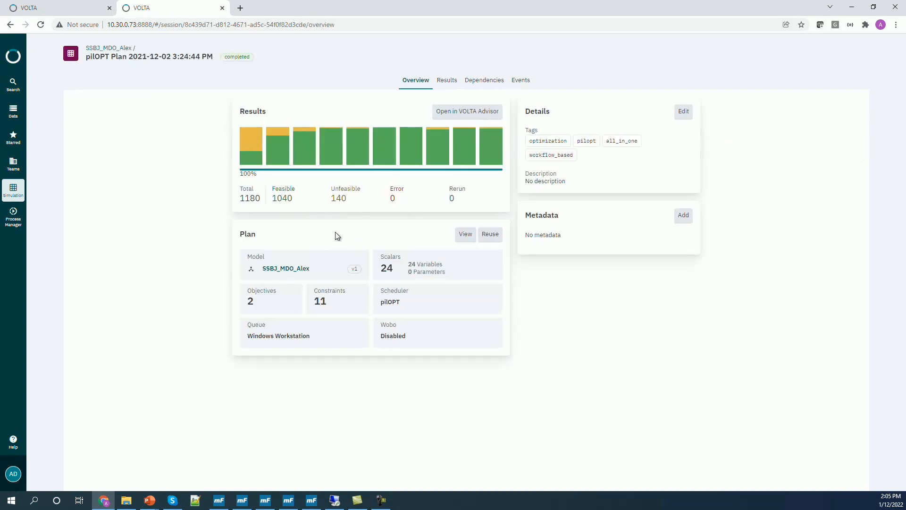
pyautogui.doubleClick(250, 198)
pyautogui.click(446, 82)
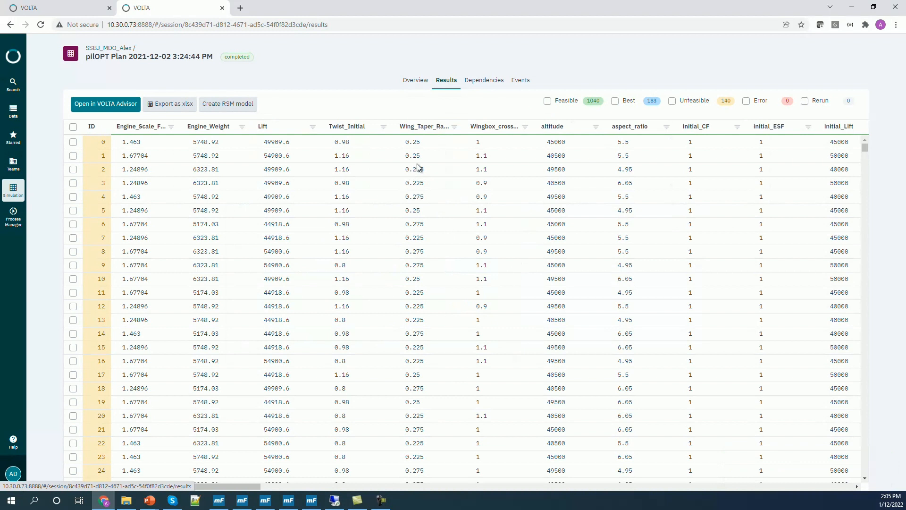
pyautogui.click(482, 81)
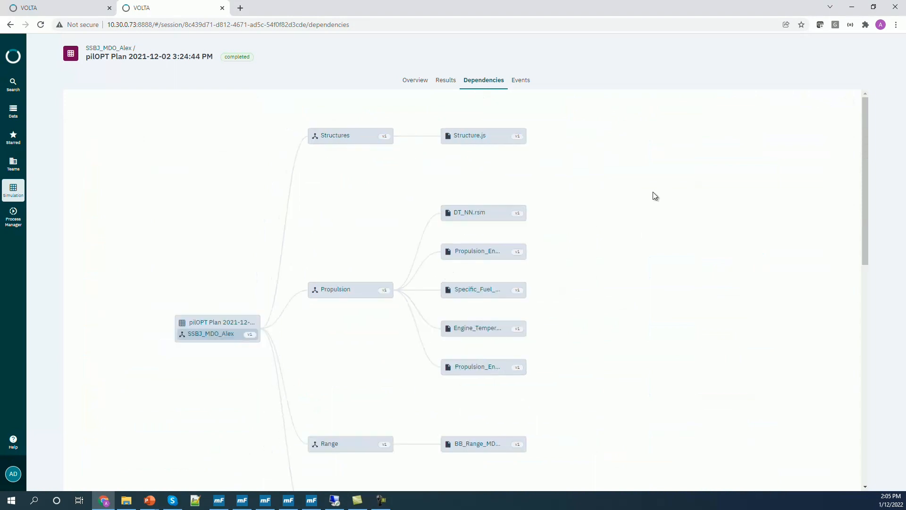
pyautogui.scroll(-3, 610, 285)
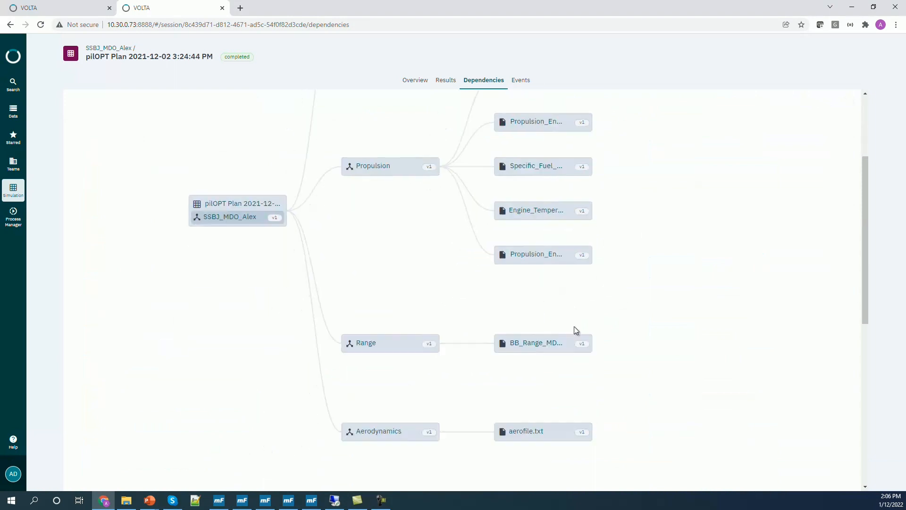
pyautogui.scroll(2, 602, 316)
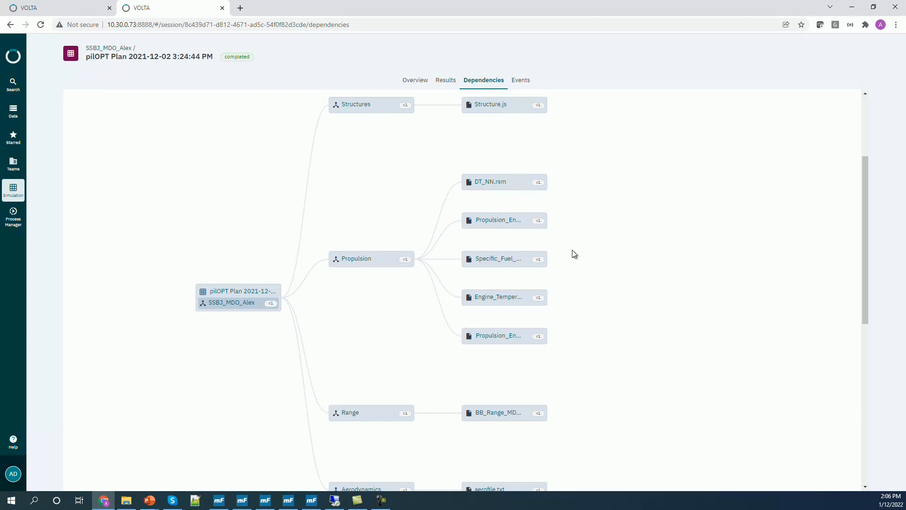
pyautogui.click(444, 82)
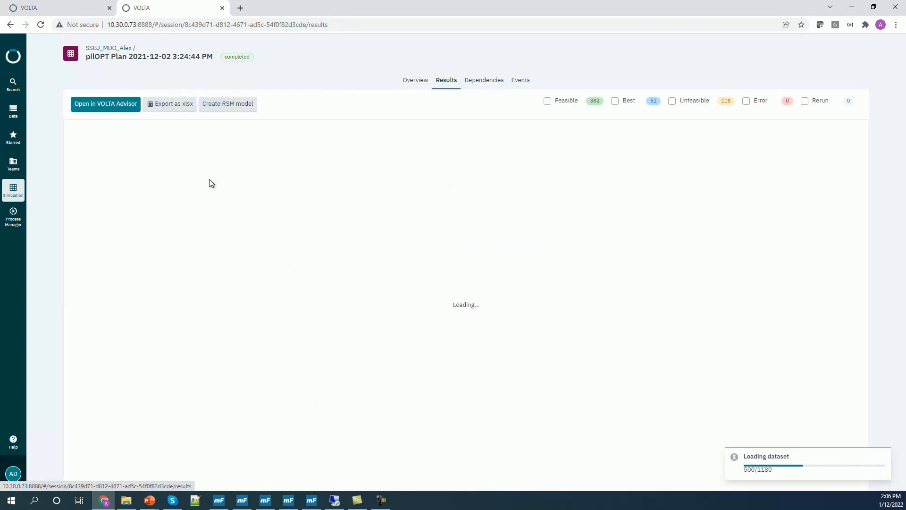
# - Open the session in VOLTA Advisor, go to its empty dashboard, and start adding a widget
pyautogui.click(119, 108)
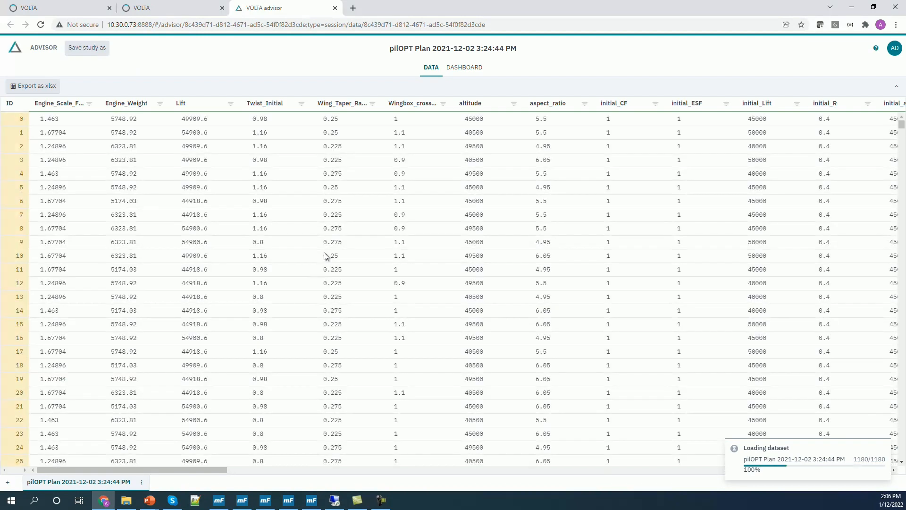
pyautogui.click(477, 74)
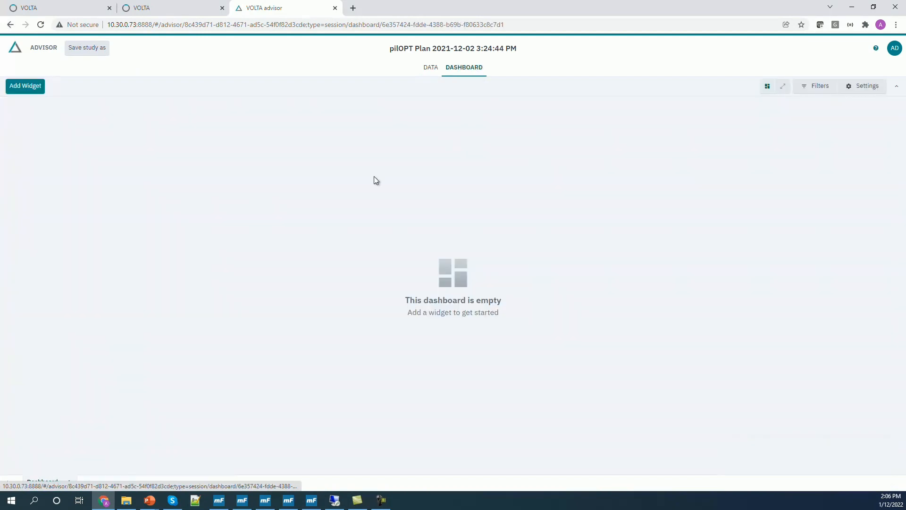
pyautogui.click(24, 86)
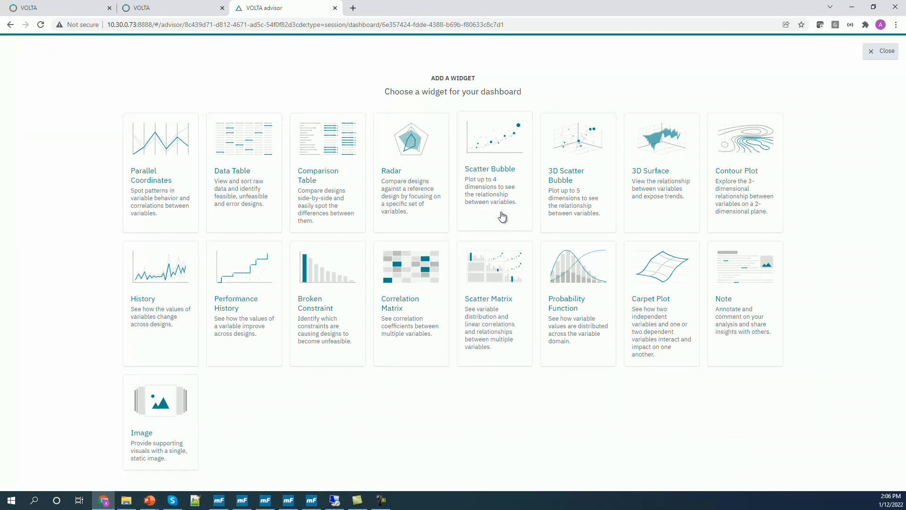
# - Add an enlarged Scatter Bubble chart zoomed into the low Min_Weight, long Max_Range points
pyautogui.click(524, 206)
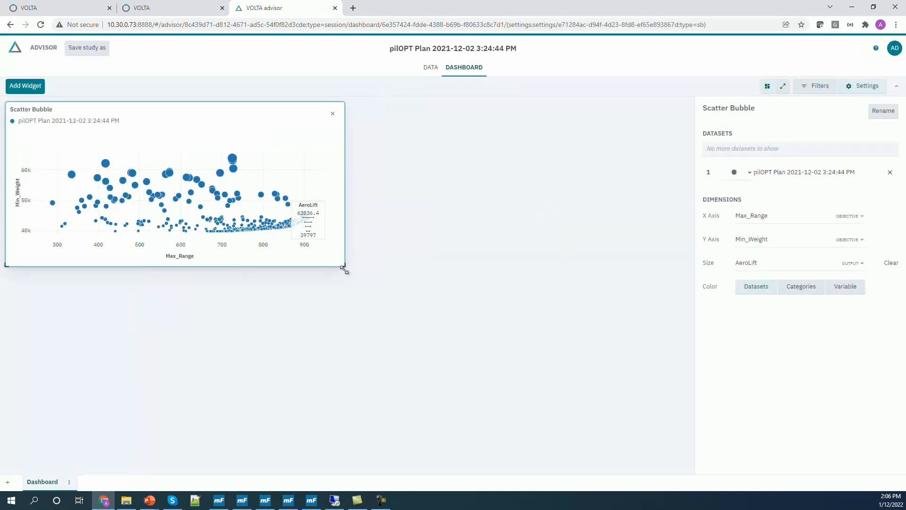
pyautogui.moveTo(345, 270); pyautogui.dragTo(623, 409)
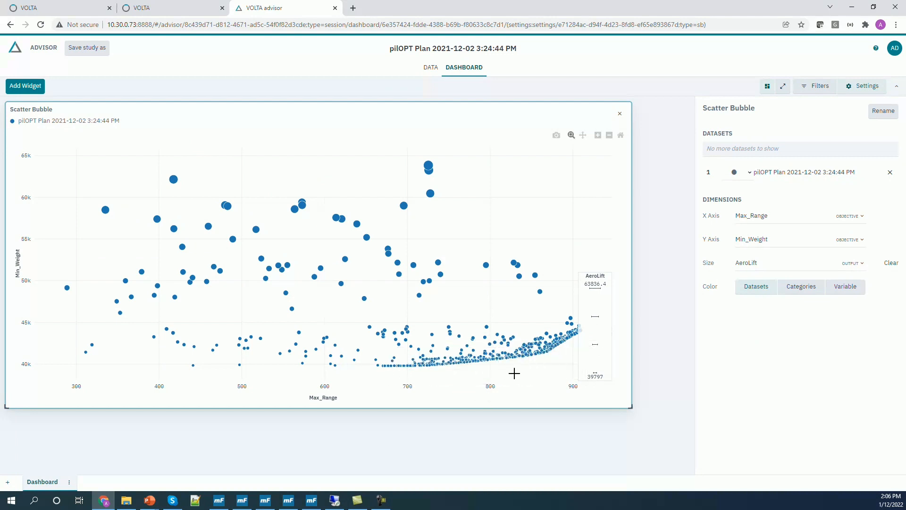
pyautogui.moveTo(370, 318); pyautogui.dragTo(590, 380)
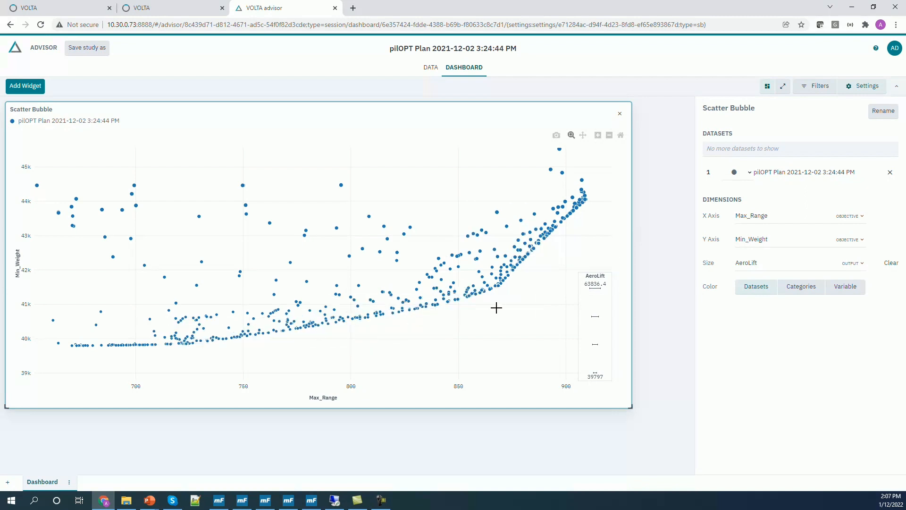
# - Filter the dashboard to BEST designs only and add a Parallel Coordinates widget
pyautogui.click(825, 88)
pyautogui.click(812, 137)
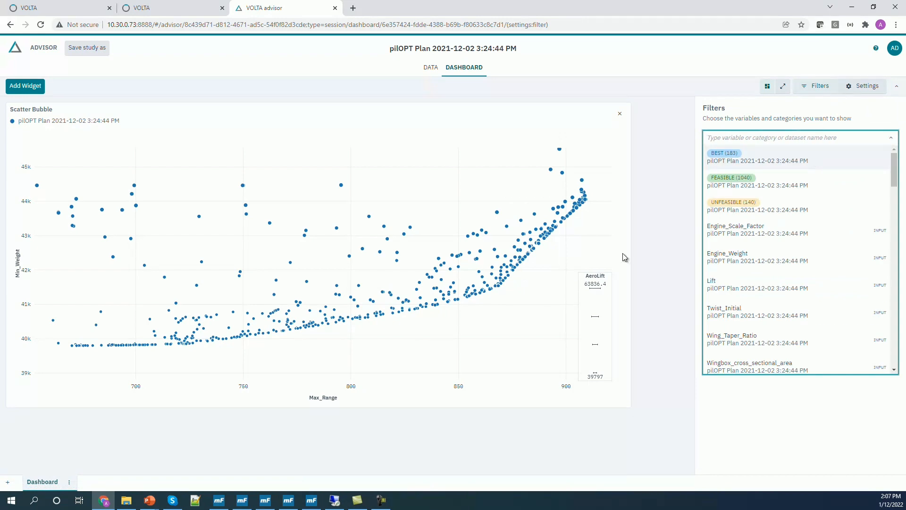
pyautogui.press('Return')
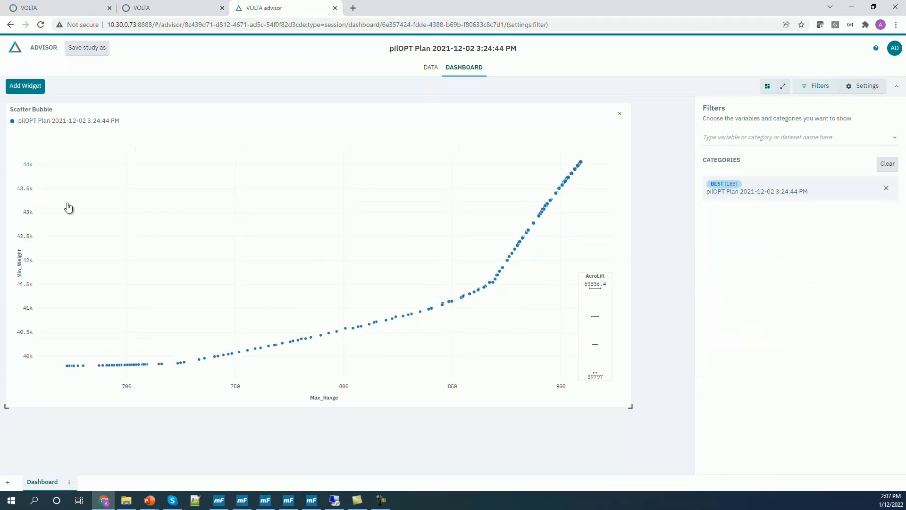
pyautogui.click(23, 87)
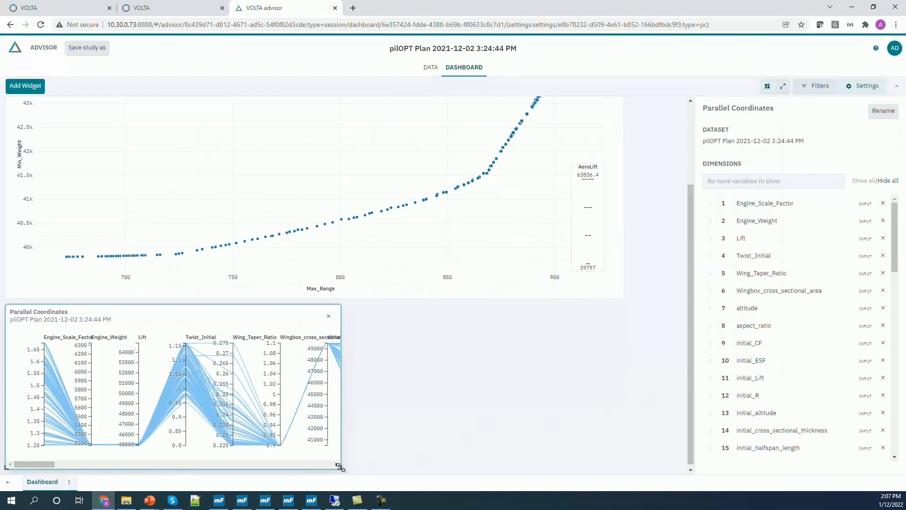
# - Widen the Parallel Coordinates chart and brush Min_Weight near 40k and Max_Range near 800
pyautogui.moveTo(339, 467); pyautogui.dragTo(683, 470)
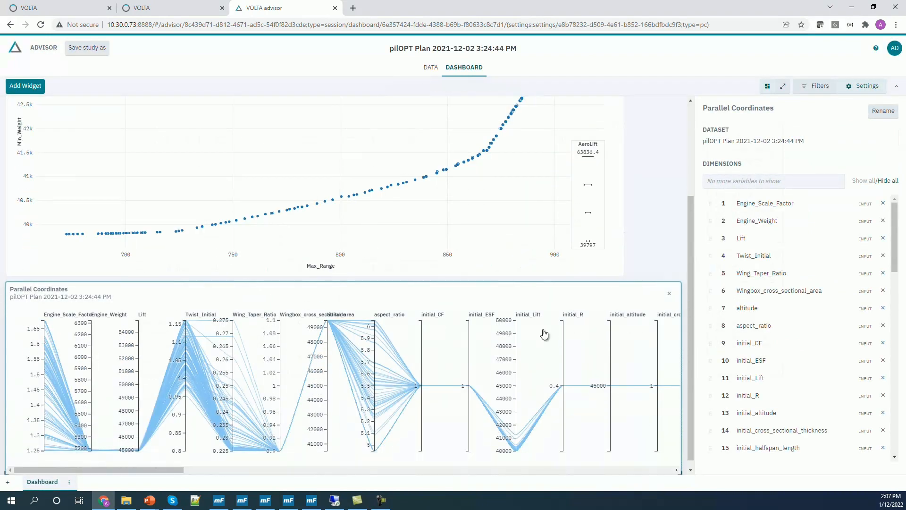
pyautogui.moveTo(188, 464); pyautogui.dragTo(673, 454)
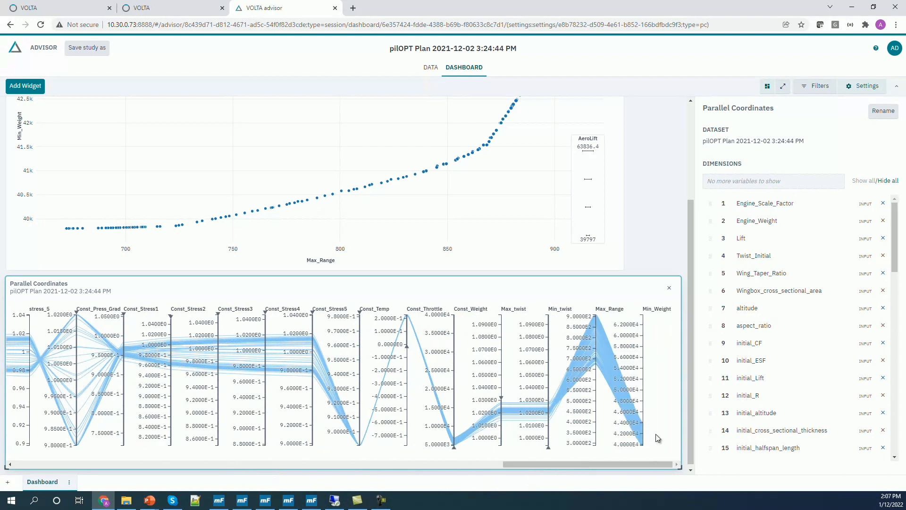
pyautogui.moveTo(642, 435); pyautogui.dragTo(648, 449)
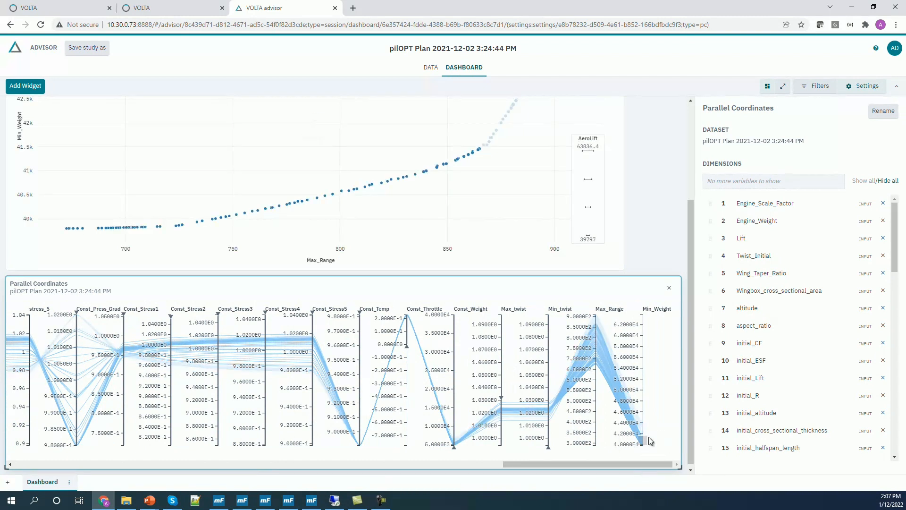
pyautogui.moveTo(644, 437); pyautogui.dragTo(643, 441)
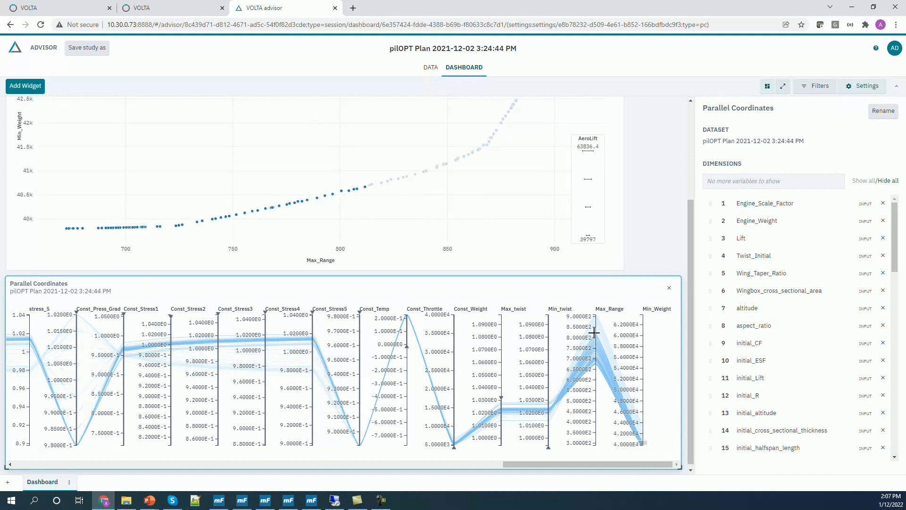
pyautogui.moveTo(593, 332); pyautogui.dragTo(595, 339)
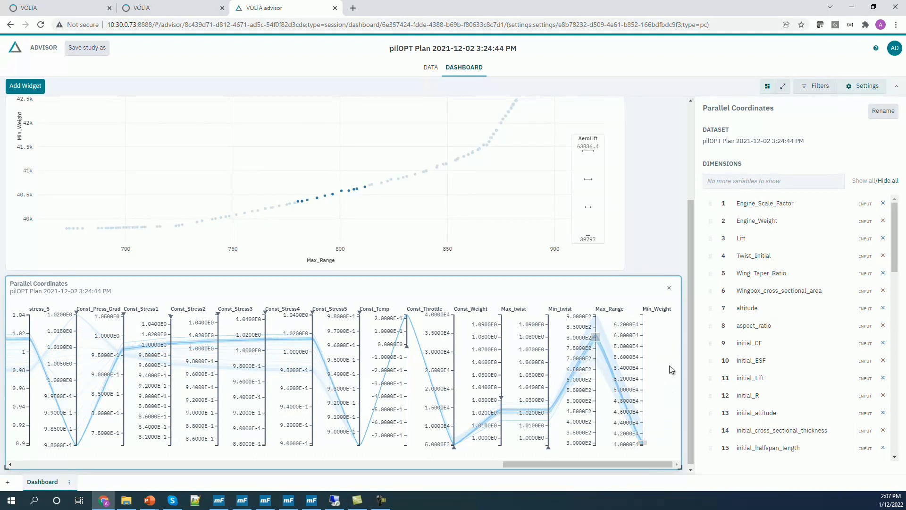
pyautogui.scroll(2, 669, 365)
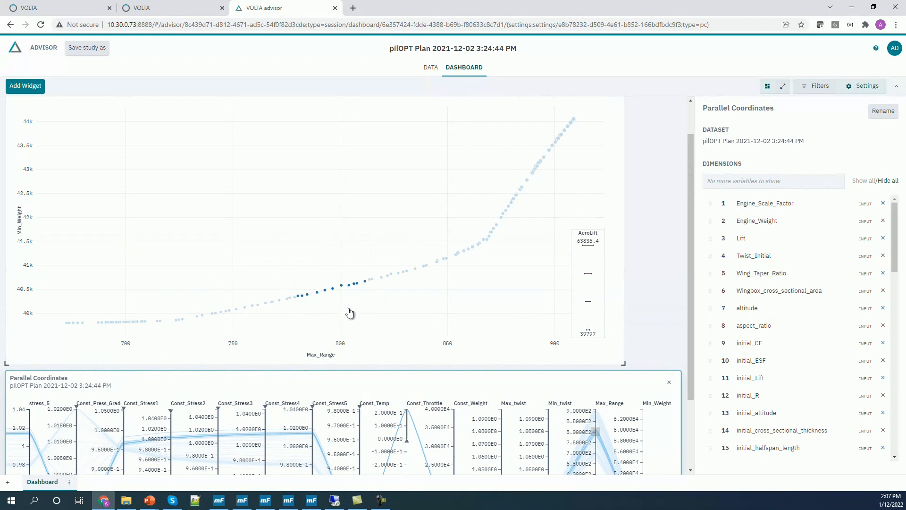
# - Check the Scatter Bubble settings, with points sized by AeroLift, and start adding a third widget
pyautogui.click(317, 297)
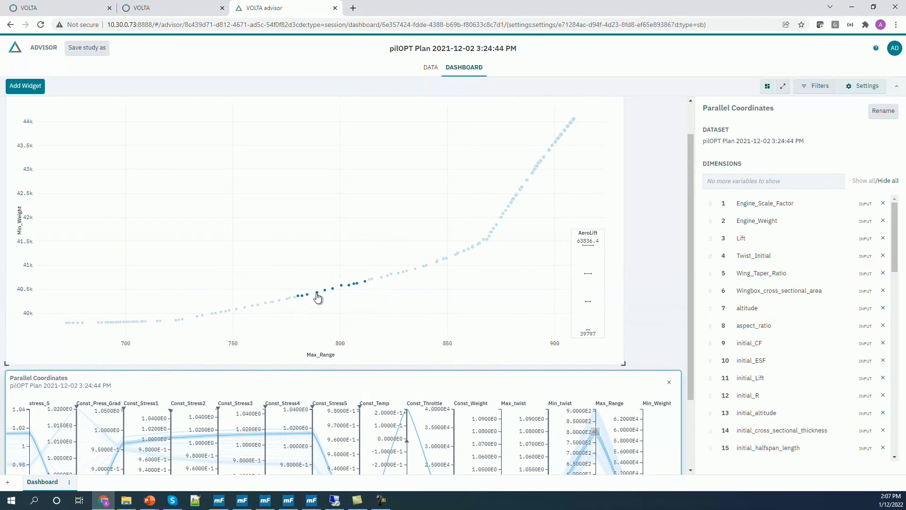
pyautogui.moveTo(315, 292)
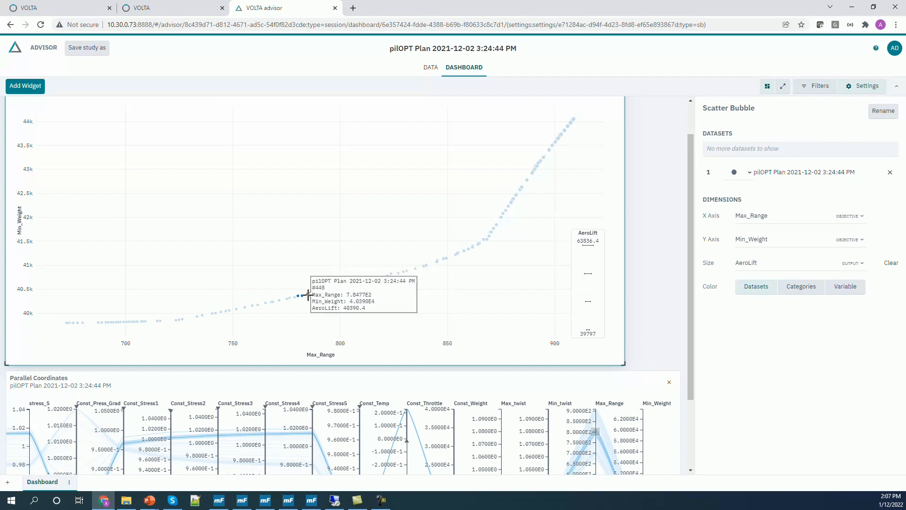
pyautogui.click(27, 88)
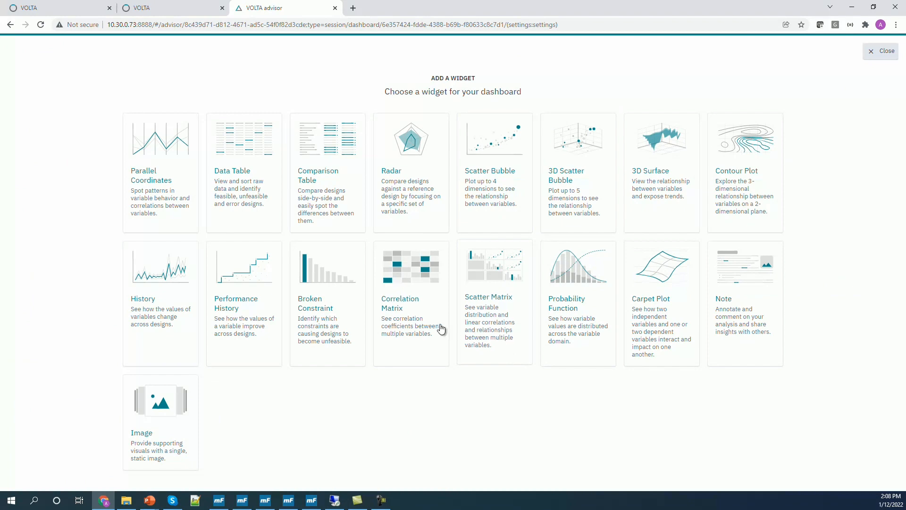
# - Add a Scatter Matrix of Engine_Scale_Factor, Lift, Wing_Taper_Ratio and Max_Range
pyautogui.click(498, 337)
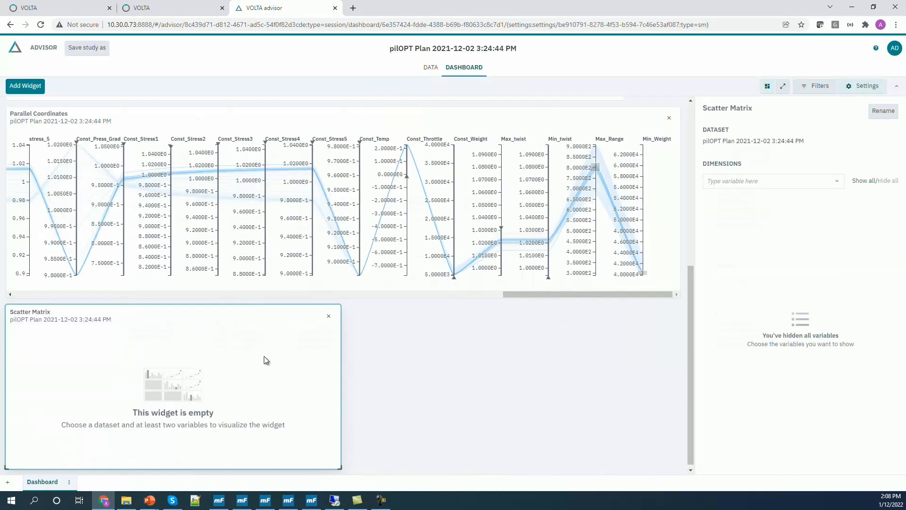
pyautogui.click(801, 182)
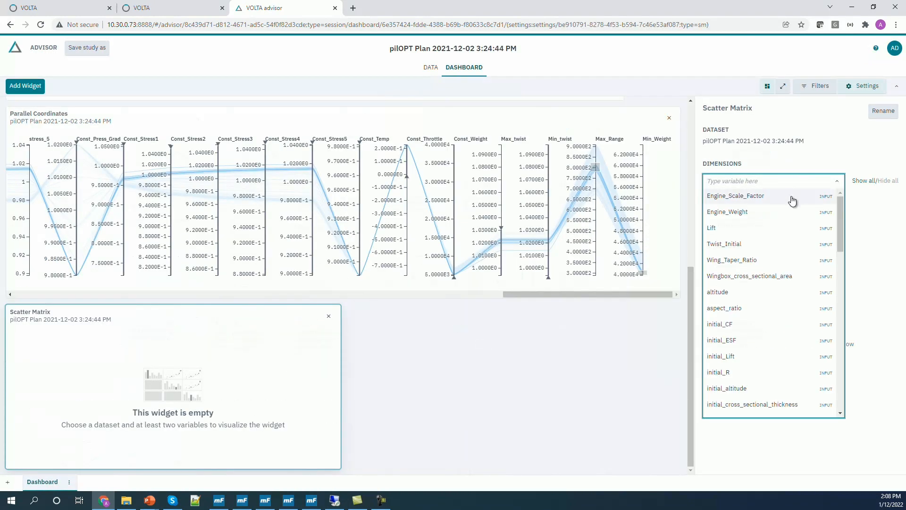
pyautogui.click(792, 198)
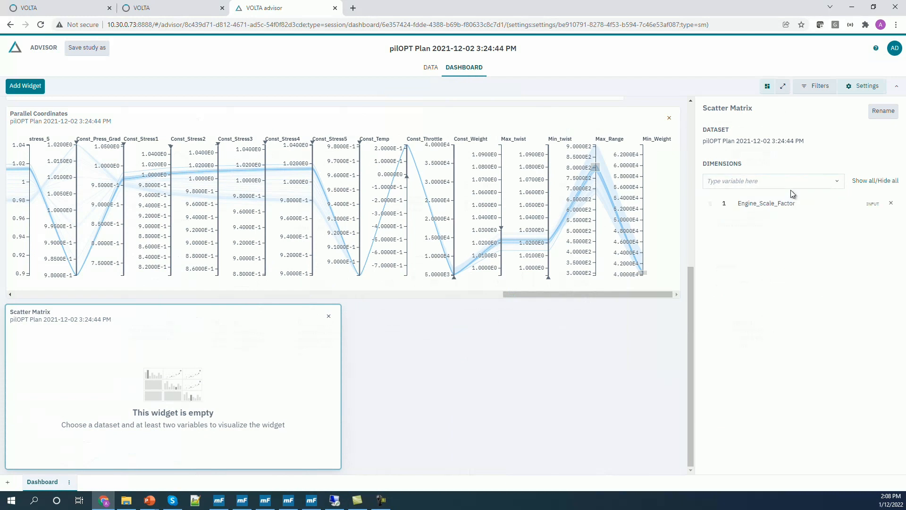
pyautogui.click(791, 185)
pyautogui.click(784, 219)
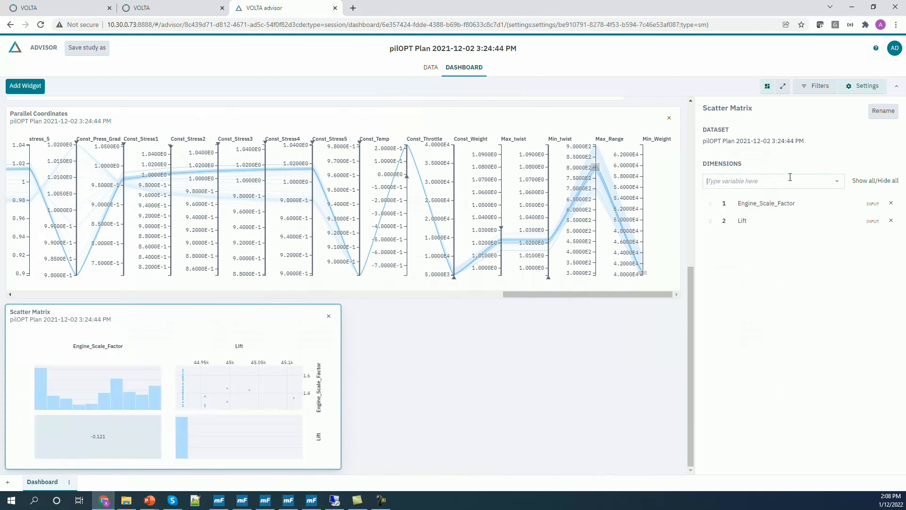
pyautogui.click(790, 181)
pyautogui.click(784, 231)
pyautogui.click(778, 181)
pyautogui.scroll(-5, 773, 358)
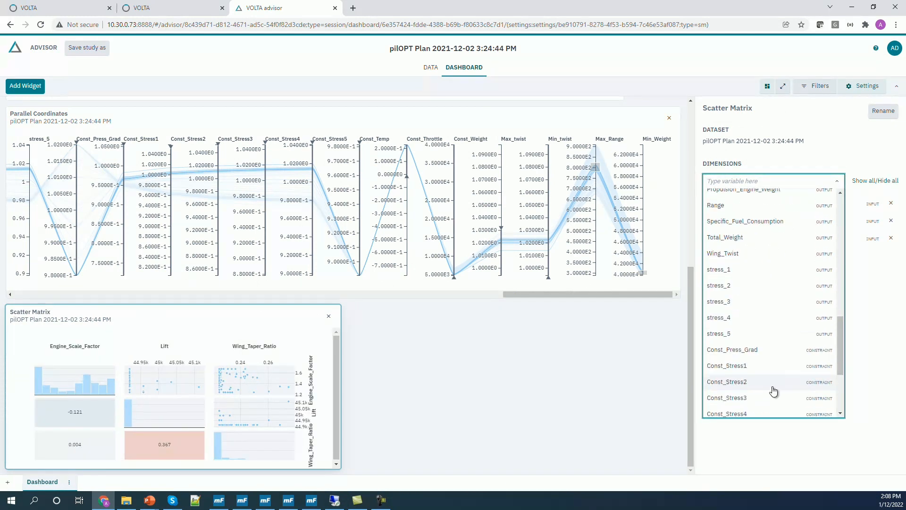
pyautogui.scroll(-3, 764, 402)
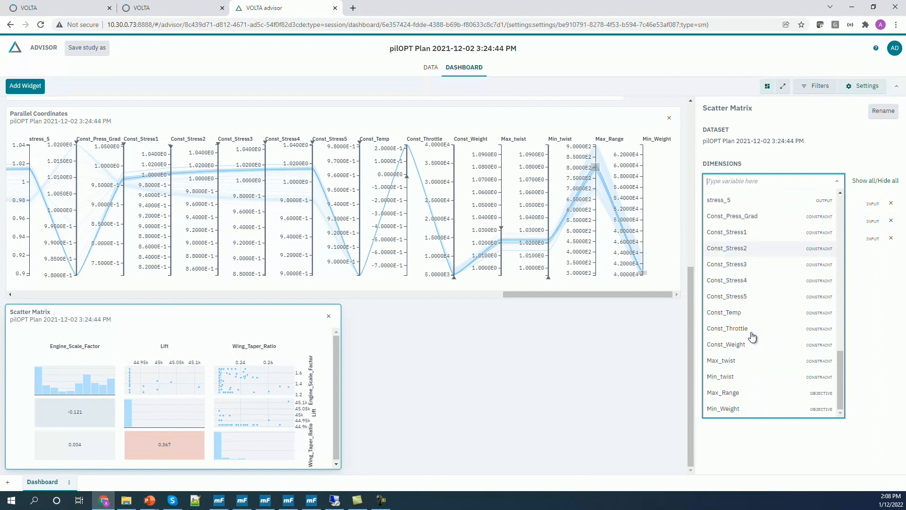
pyautogui.click(758, 394)
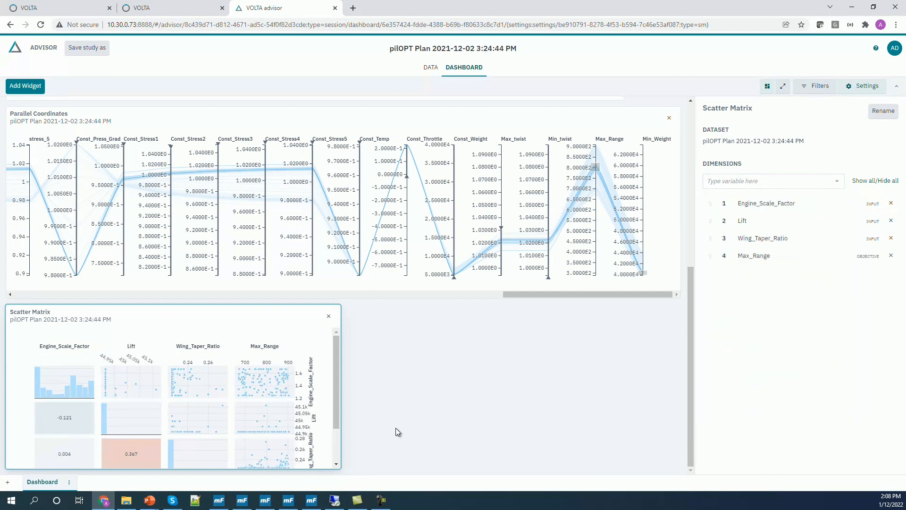
# - Enlarge the Scatter Matrix widget, then go back to the SSBJ project's Sessions list in VOLTA
pyautogui.moveTo(339, 466); pyautogui.dragTo(567, 472)
pyautogui.scroll(-1, 685, 350)
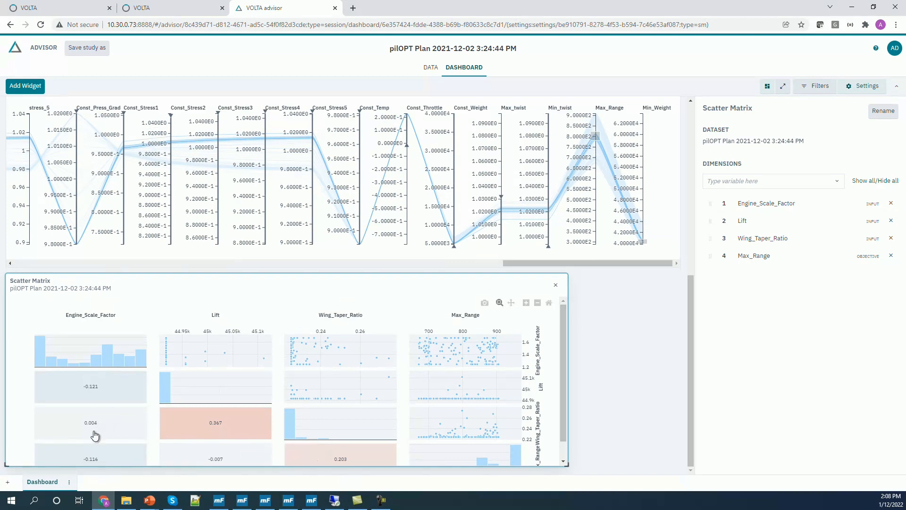
pyautogui.click(610, 336)
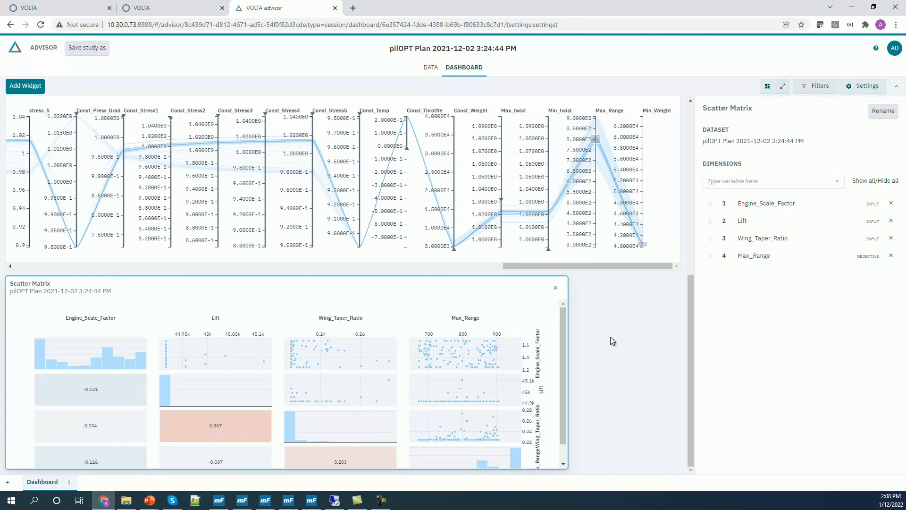
pyautogui.scroll(5, 599, 350)
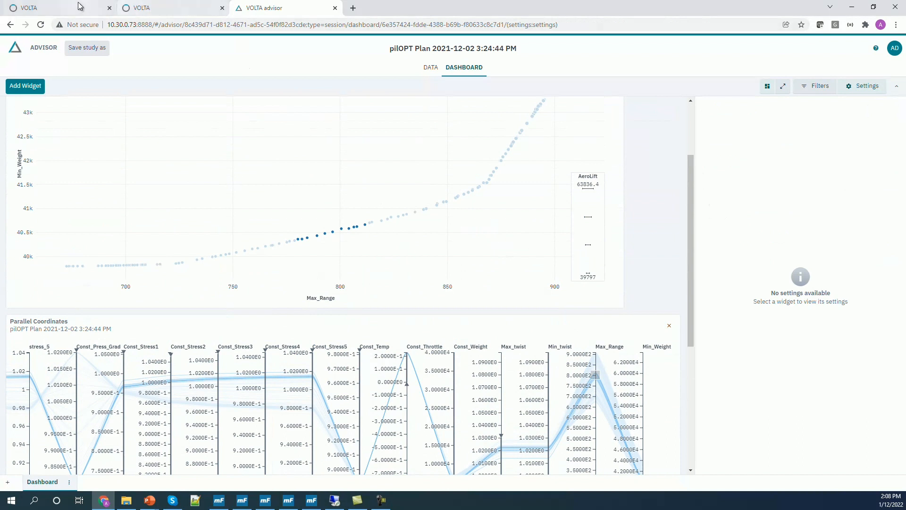
pyautogui.click(47, 5)
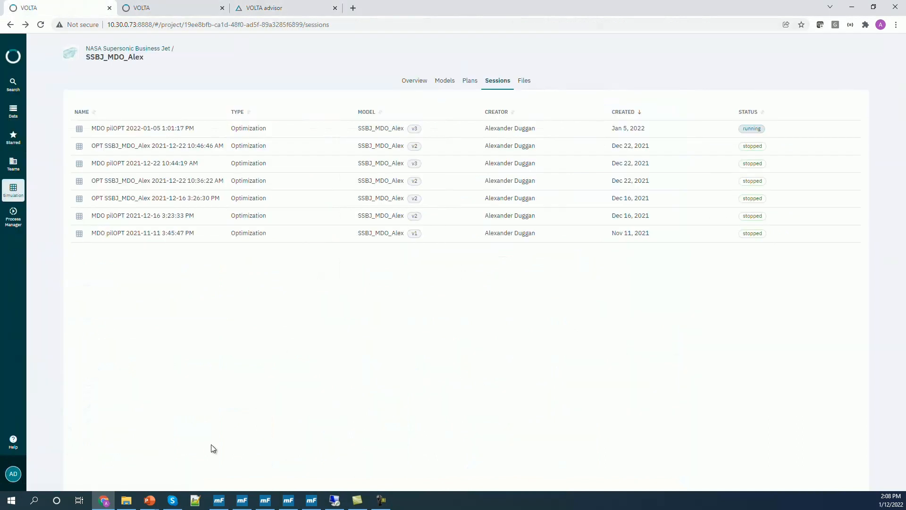
pyautogui.click(156, 506)
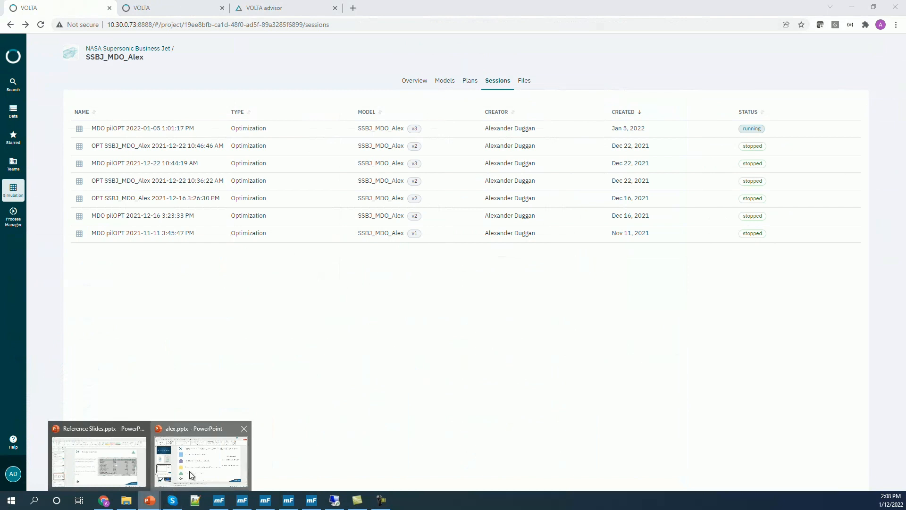
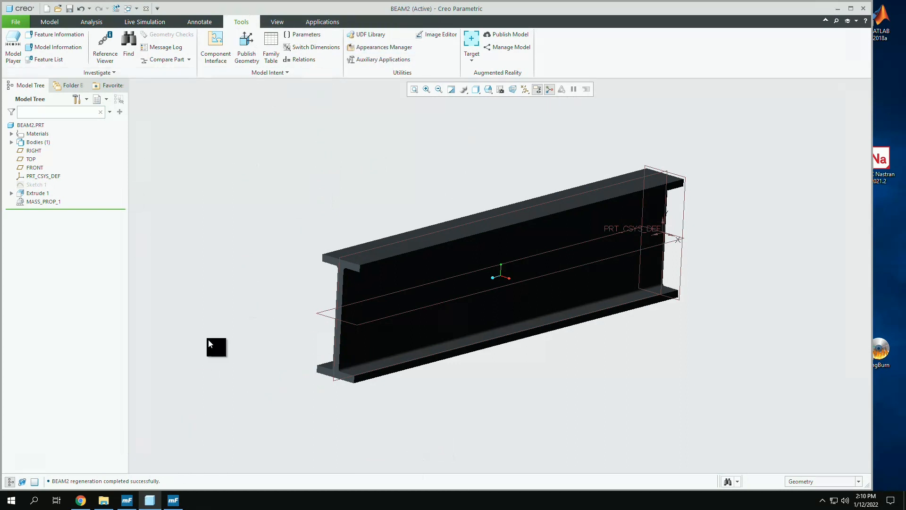
# - Link the five beam2.prt dimension parameters, from HEIGHT down, to Creo1 as workflow inputs
pyautogui.click(127, 499)
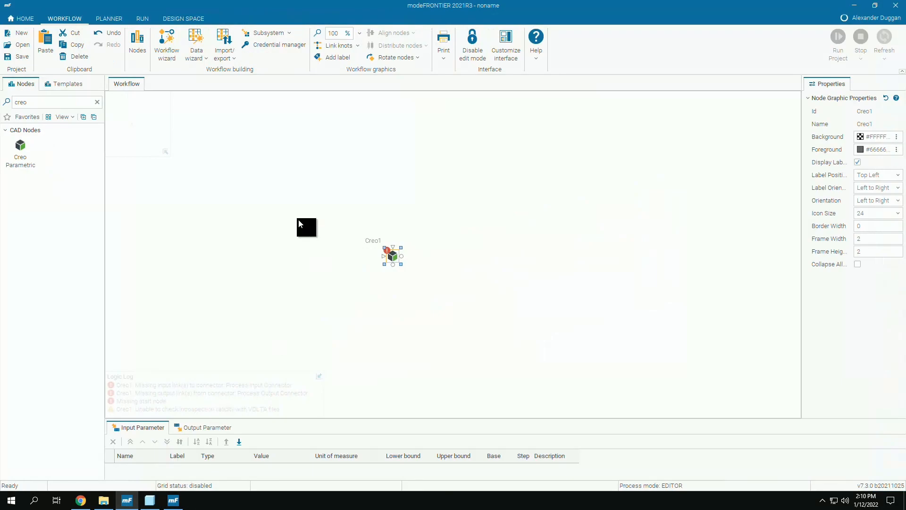
pyautogui.moveTo(390, 254); pyautogui.dragTo(419, 236)
pyautogui.doubleClick(418, 235)
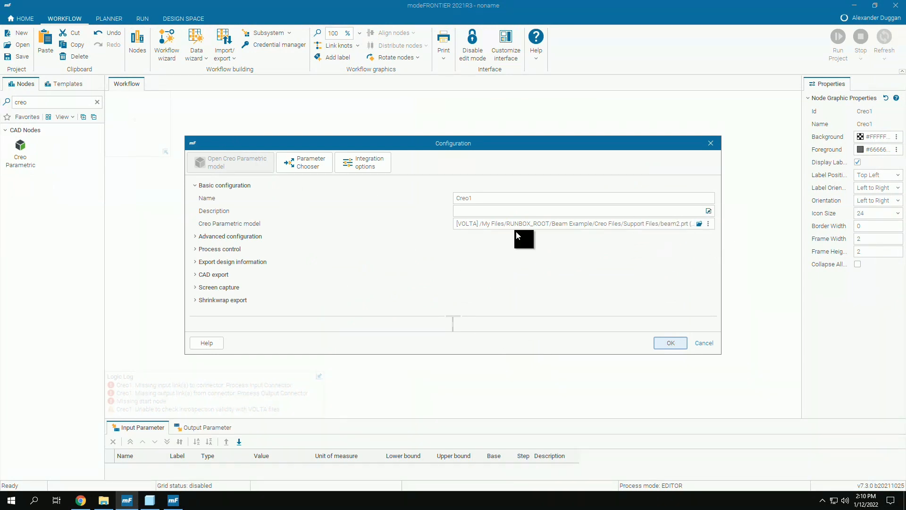
pyautogui.click(328, 167)
pyautogui.click(207, 160)
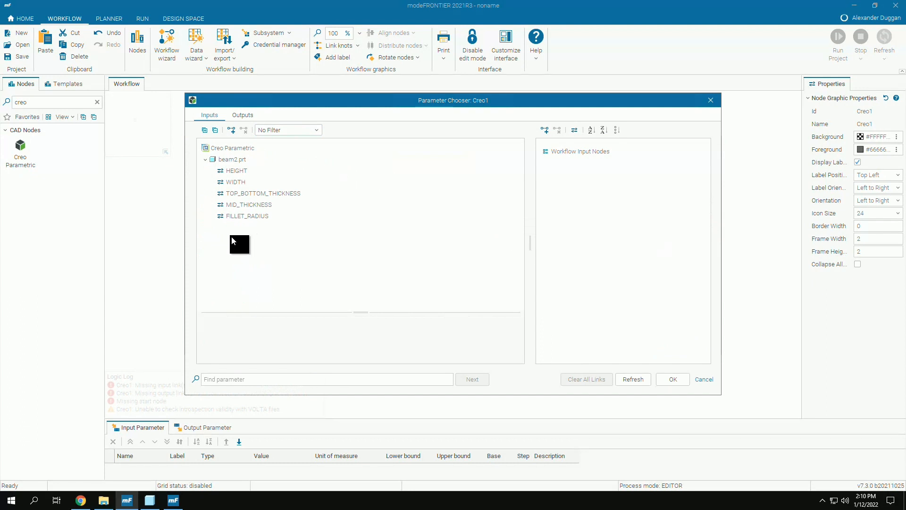
pyautogui.click(241, 171)
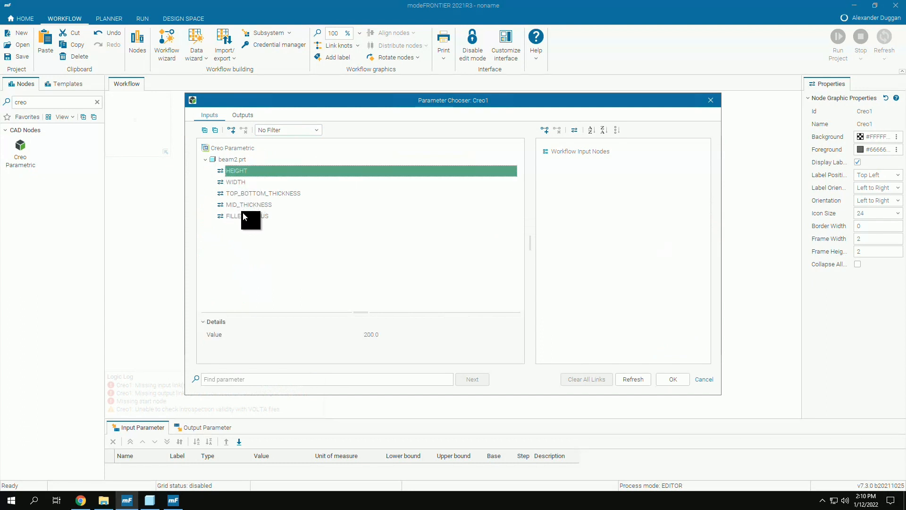
pyautogui.keyDown('shift'); pyautogui.click(243, 212); pyautogui.keyUp('shift')
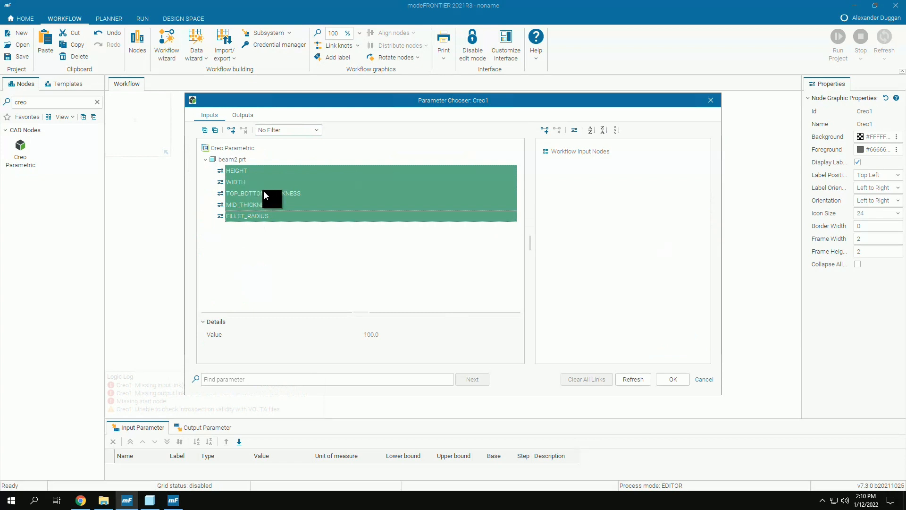
pyautogui.moveTo(258, 190); pyautogui.dragTo(603, 237)
# - Link beam2.prt's VOLUME and MASS properties as Creo1 workflow outputs and confirm
pyautogui.click(238, 115)
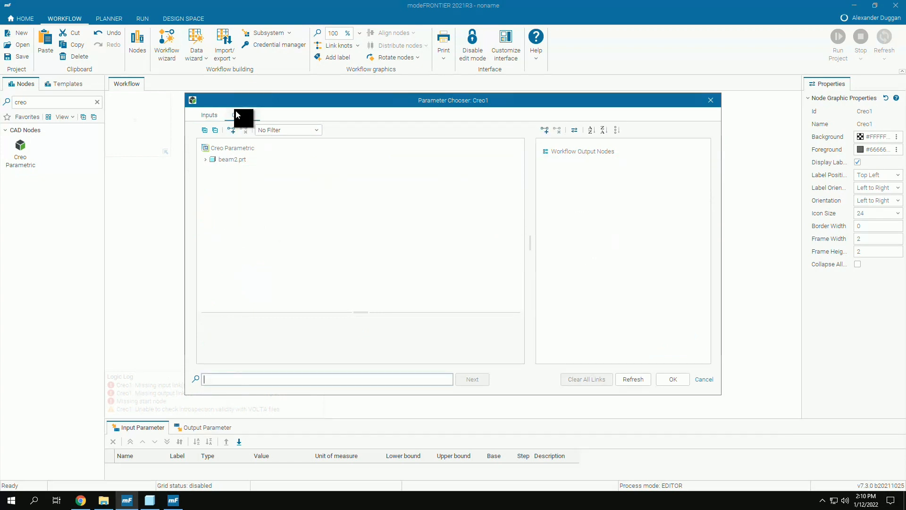
pyautogui.doubleClick(231, 160)
pyautogui.click(213, 171)
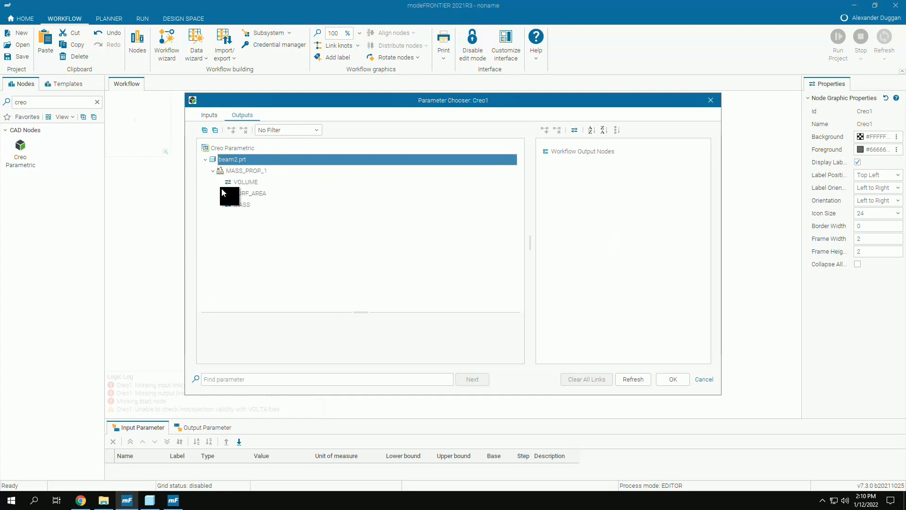
pyautogui.click(258, 182)
pyautogui.keyDown('ctrl'); pyautogui.click(248, 204); pyautogui.keyUp('ctrl')
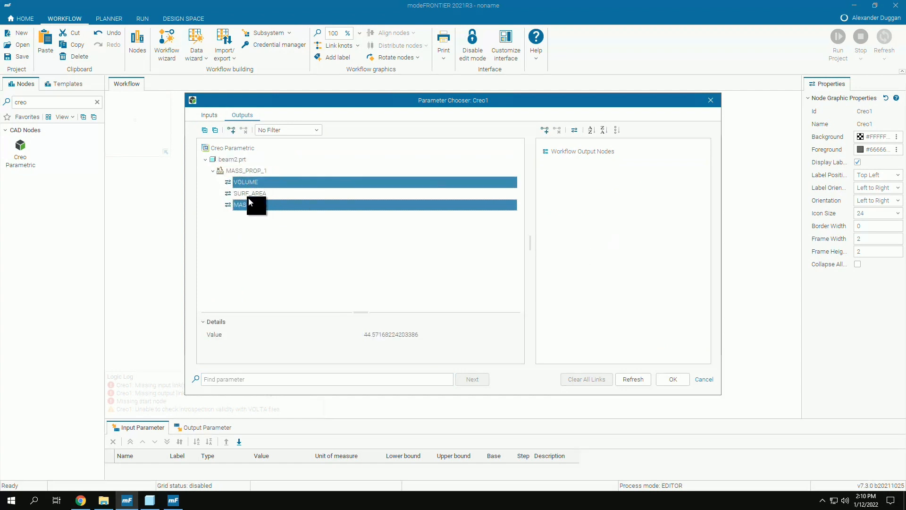
pyautogui.moveTo(248, 203); pyautogui.dragTo(590, 238)
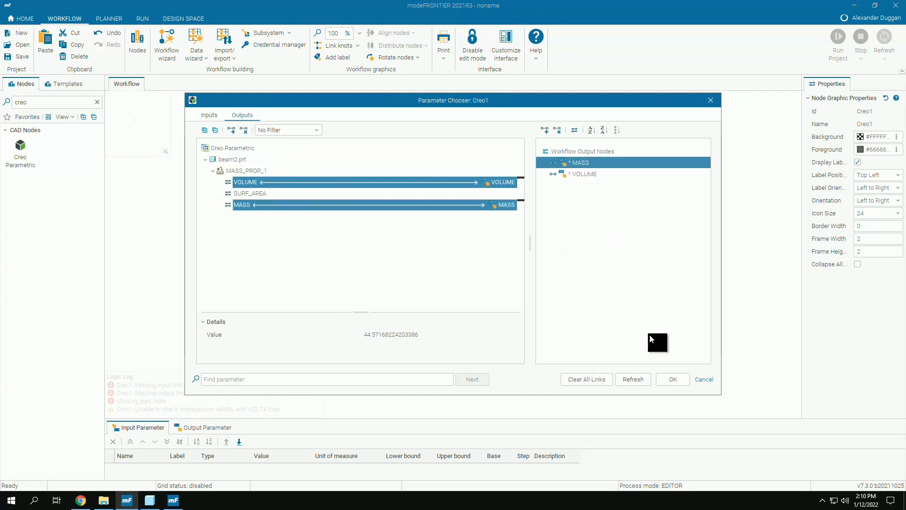
pyautogui.click(670, 378)
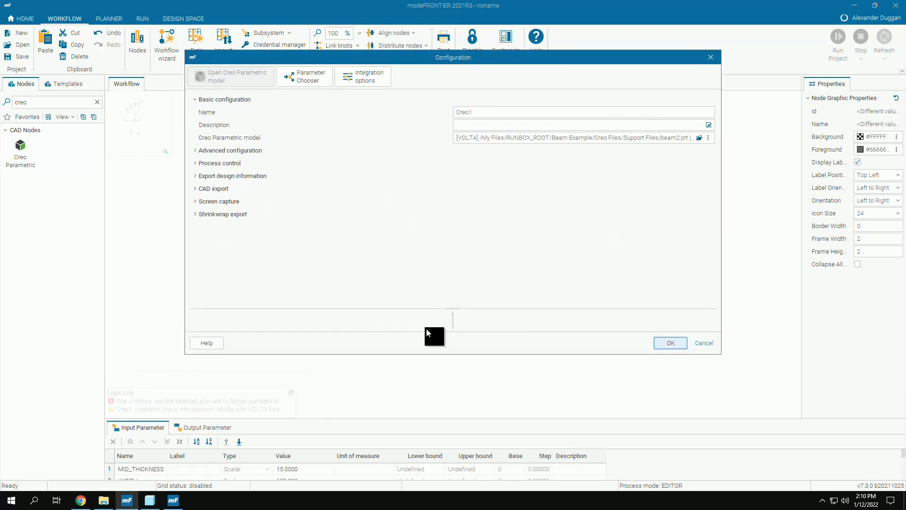
# - Turn on saving the Creo1 model in the 'proc' directory under Advanced configuration
pyautogui.moveTo(445, 355); pyautogui.dragTo(454, 429)
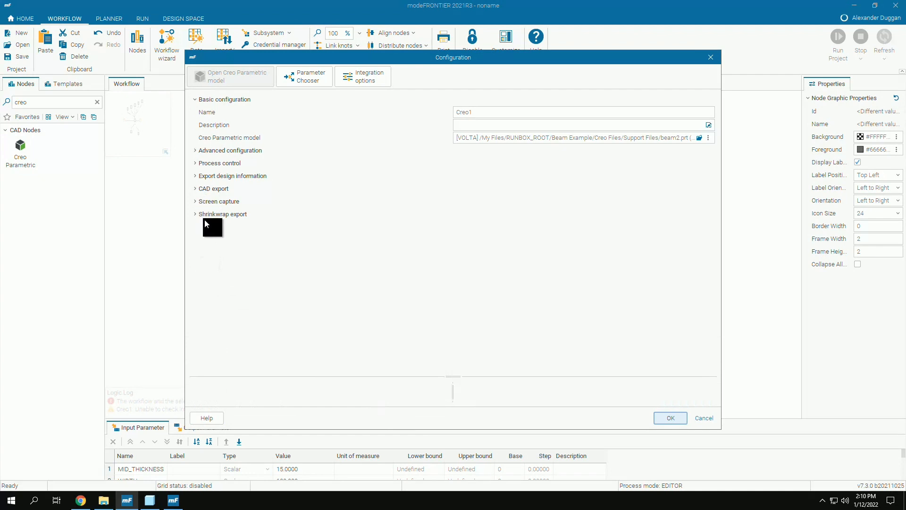
pyautogui.click(193, 150)
pyautogui.click(198, 189)
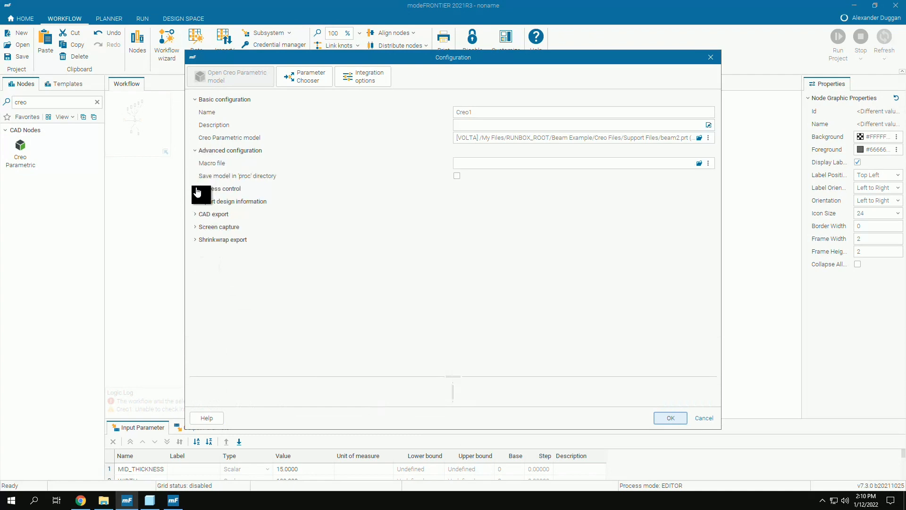
pyautogui.click(196, 241)
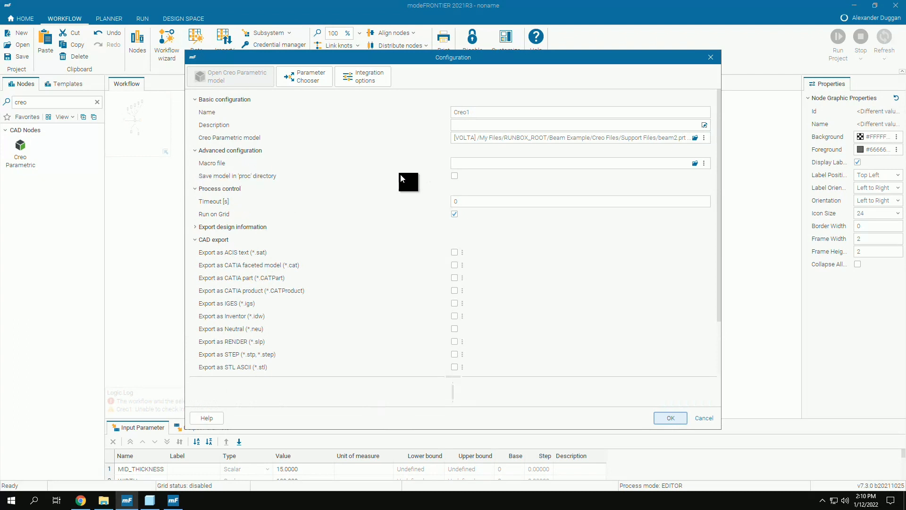
pyautogui.click(454, 176)
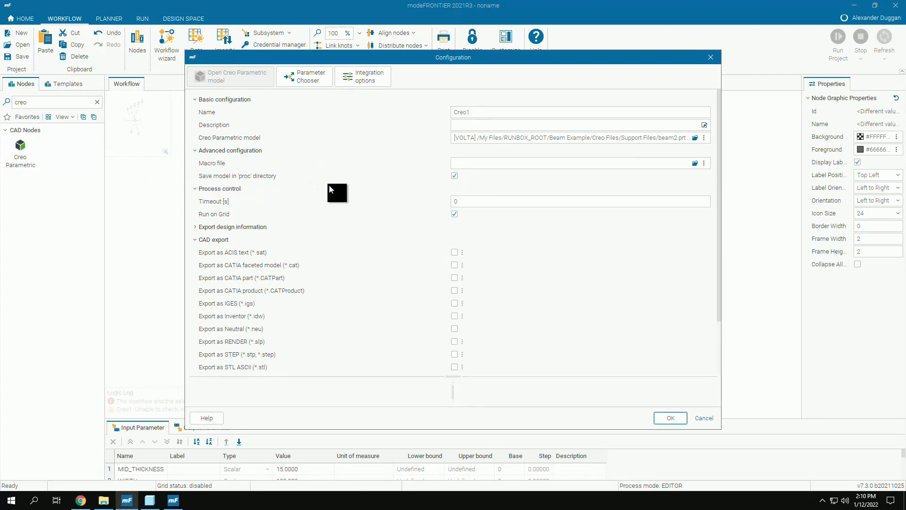
# - Enable STL binary CAD export with Quality 3, dismiss the export instructions, and confirm Creo1
pyautogui.scroll(-3, 313, 189)
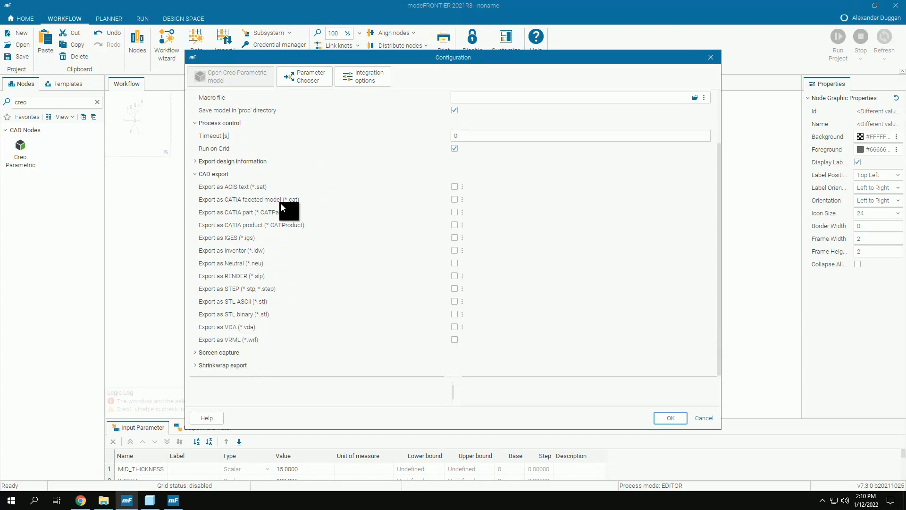
pyautogui.click(455, 314)
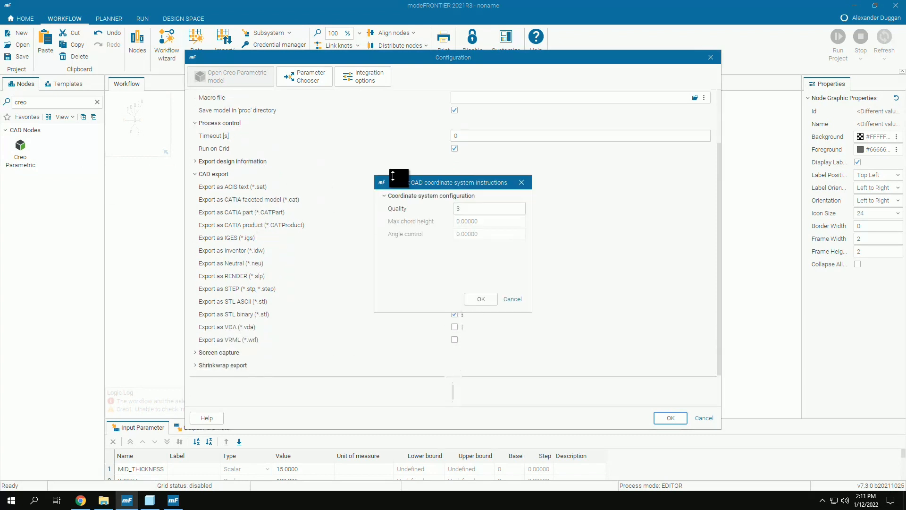
pyautogui.moveTo(437, 185); pyautogui.dragTo(616, 183)
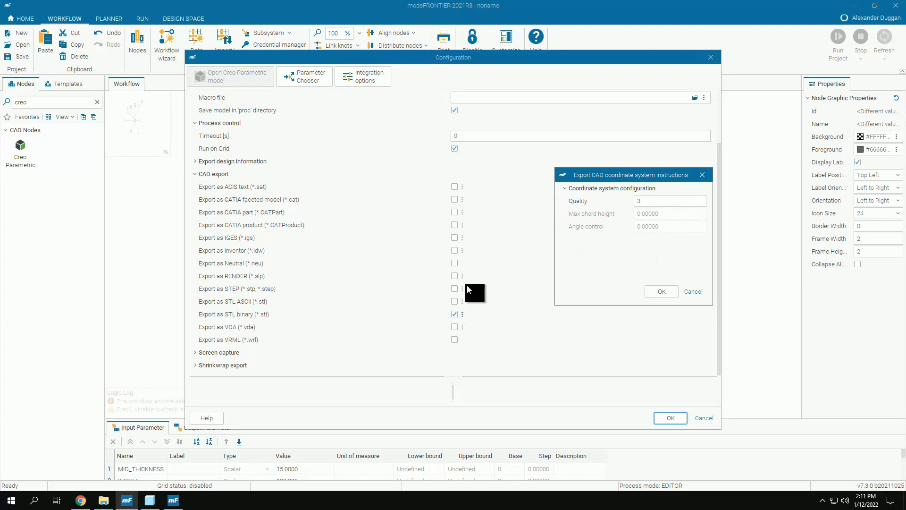
pyautogui.click(652, 198)
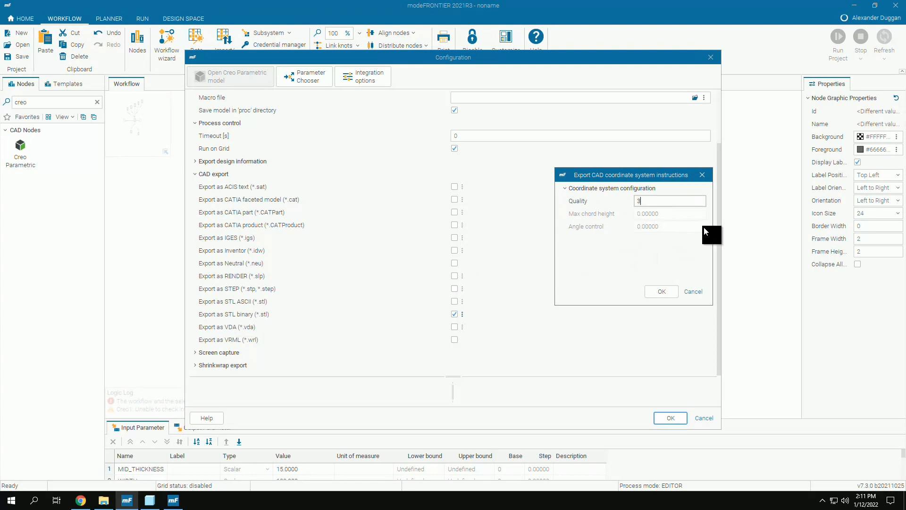
pyautogui.click(693, 291)
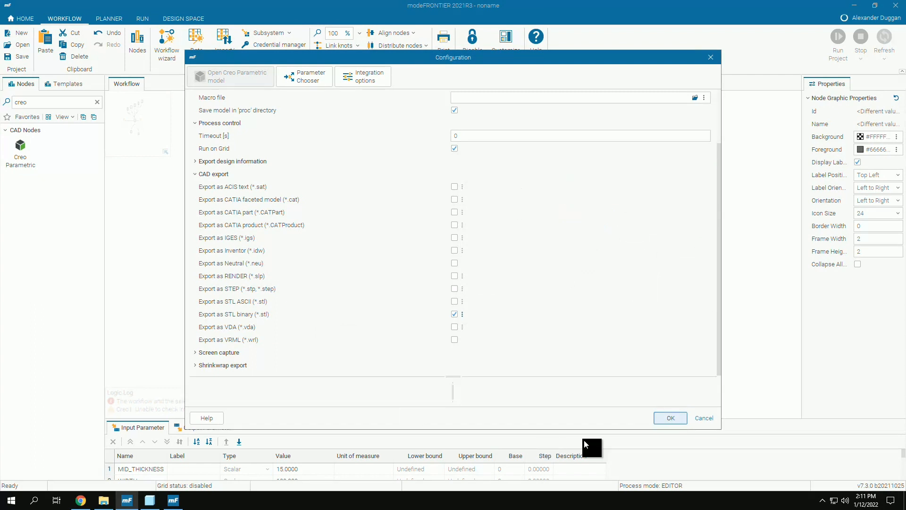
pyautogui.click(674, 419)
# - Select the whole Start–Creo1–Exit11 workflow, then switch to the aPriori_Beam_3 project window
pyautogui.click(262, 276)
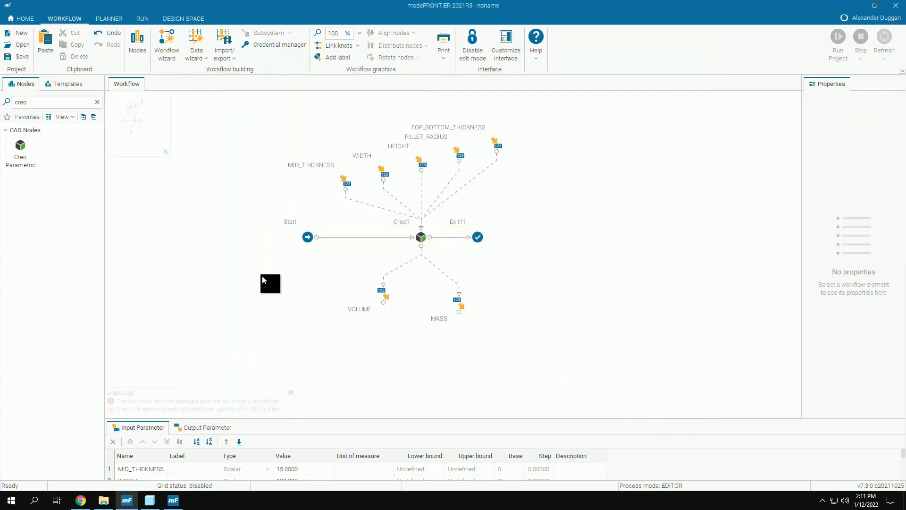
pyautogui.moveTo(253, 113); pyautogui.dragTo(557, 334)
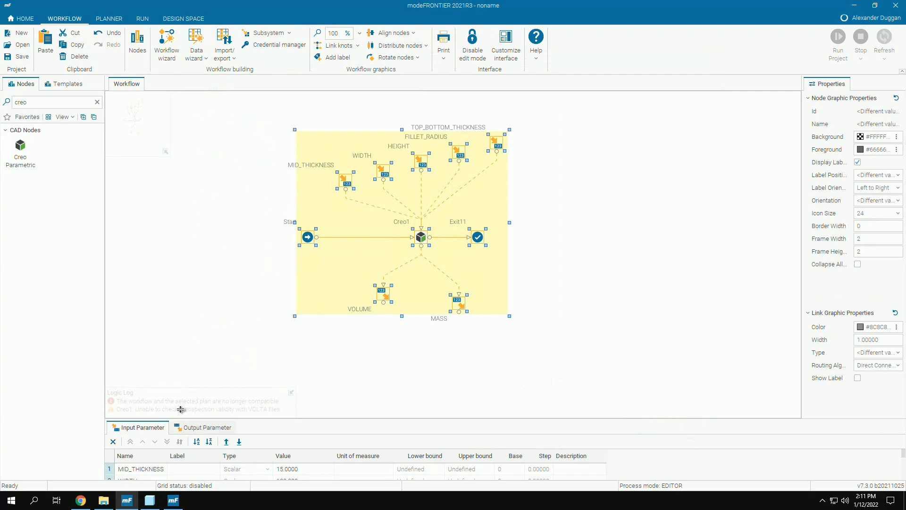
pyautogui.click(172, 501)
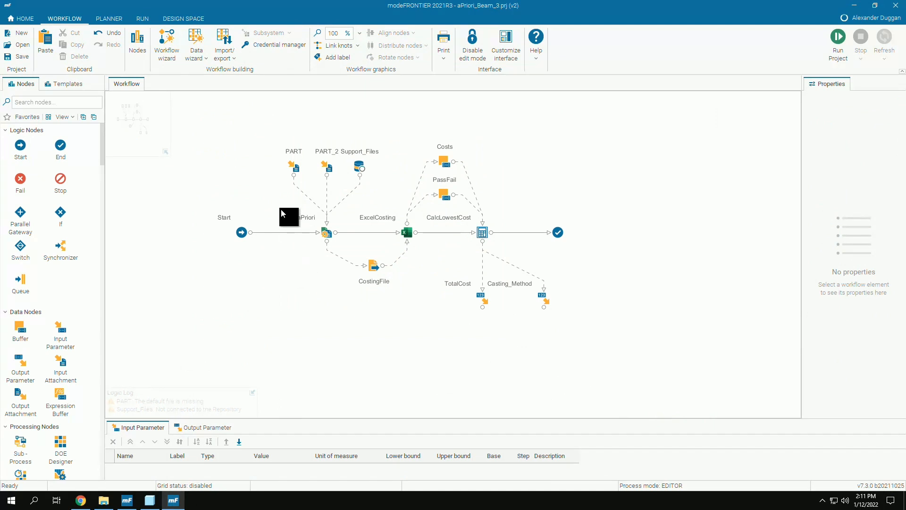
# - Review the aPriori node's five-line driver script and its output template files
pyautogui.moveTo(352, 259); pyautogui.dragTo(353, 261)
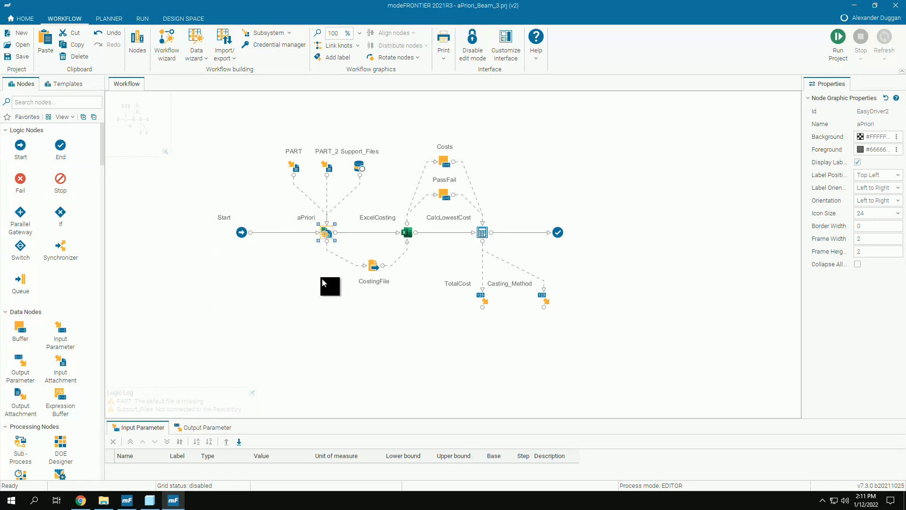
pyautogui.doubleClick(325, 232)
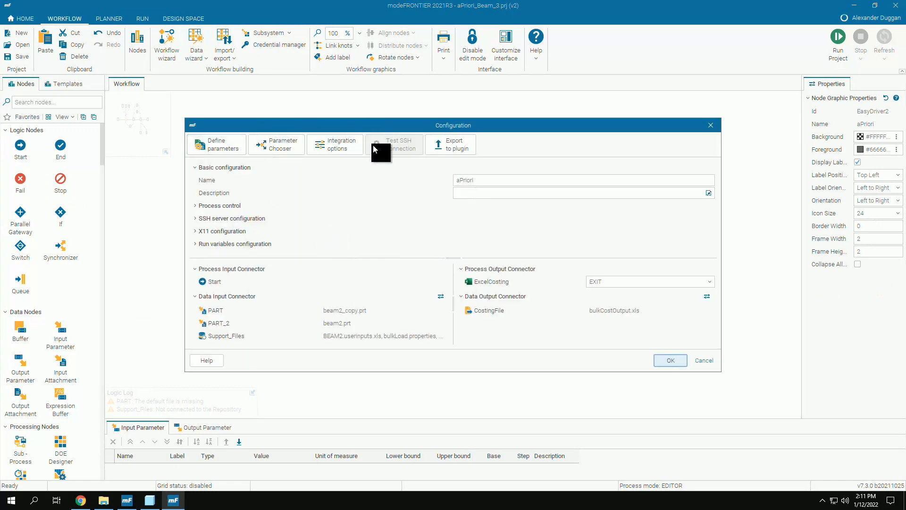
pyautogui.moveTo(351, 204); pyautogui.dragTo(419, 140)
pyautogui.click(404, 164)
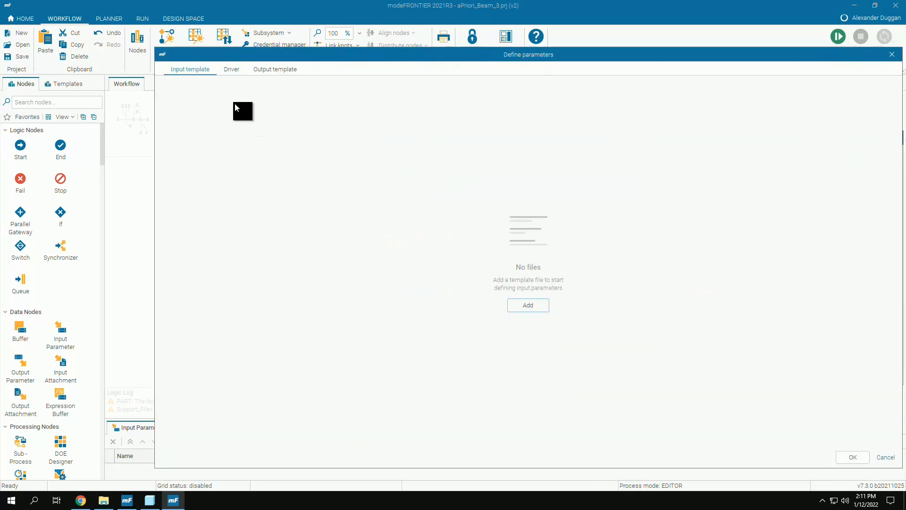
pyautogui.click(224, 69)
pyautogui.moveTo(555, 138); pyautogui.dragTo(267, 105)
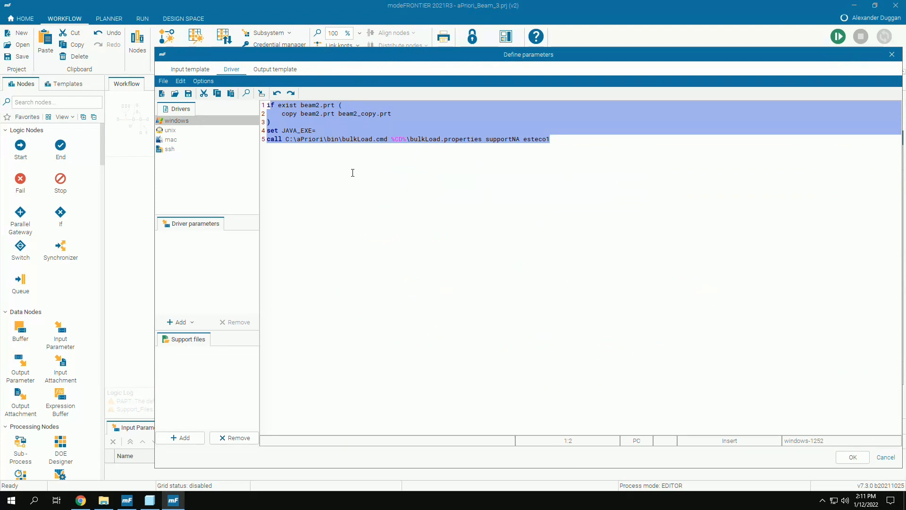
pyautogui.click(270, 72)
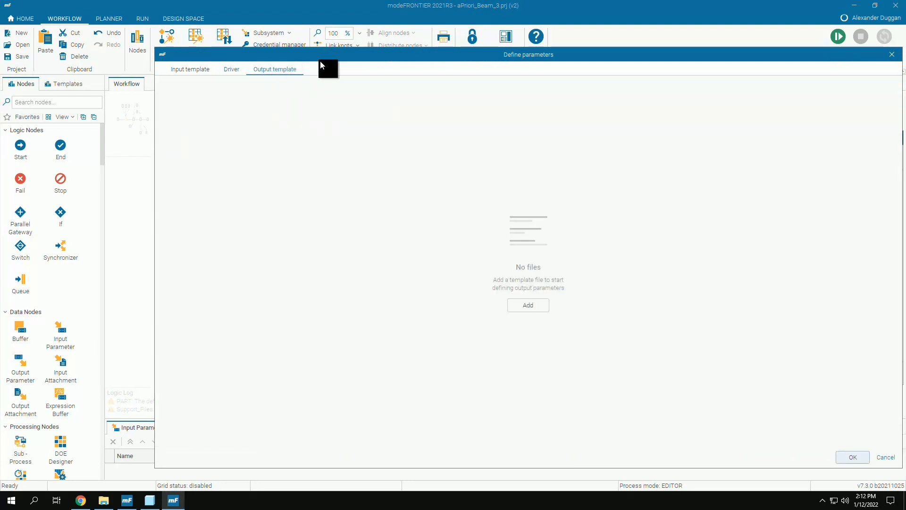
# - Close the aPriori configuration and look over the TotalCost and Casting_Method nodes
pyautogui.click(885, 457)
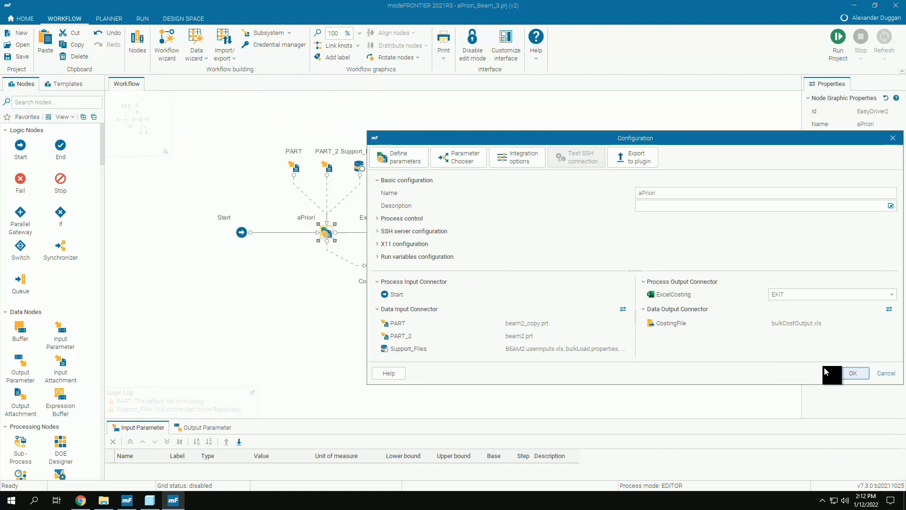
pyautogui.click(849, 372)
pyautogui.moveTo(384, 201); pyautogui.dragTo(566, 325)
pyautogui.click(562, 344)
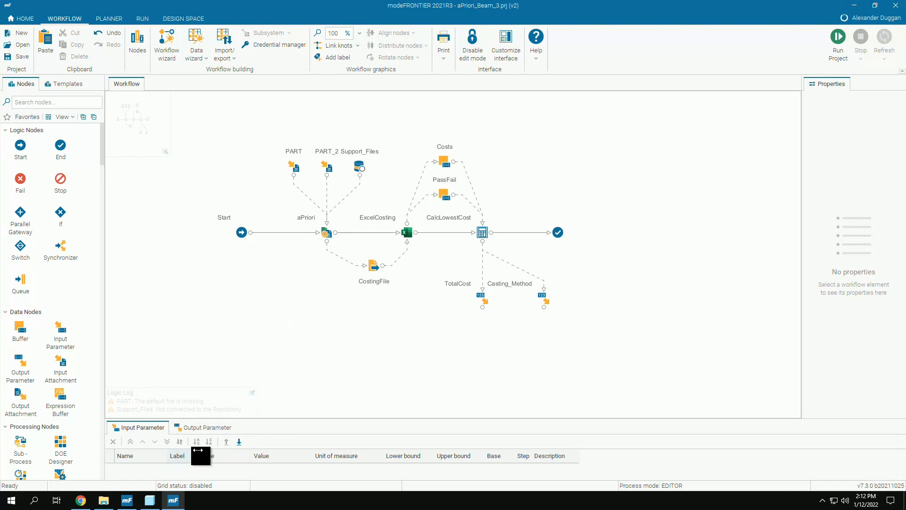
pyautogui.click(81, 500)
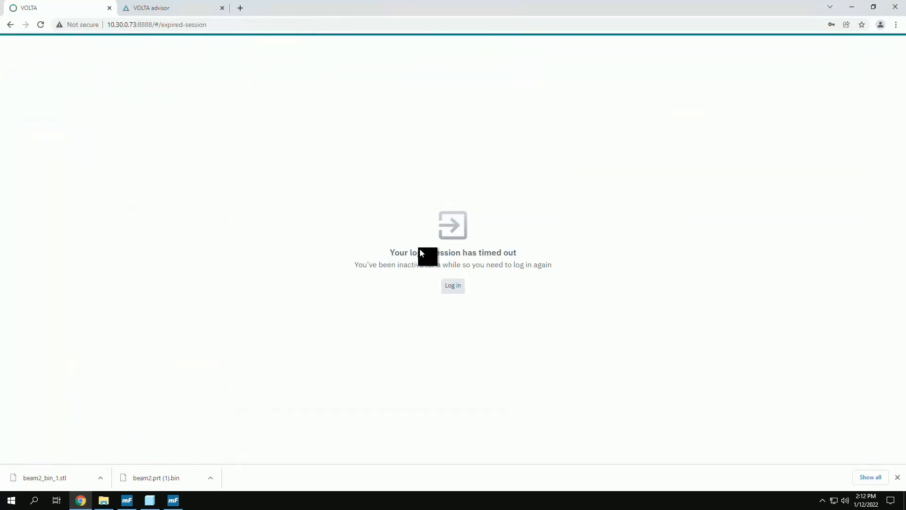
# - Log back into VOLTA with the saved username and the account password
pyautogui.click(453, 287)
pyautogui.write('aduggar')
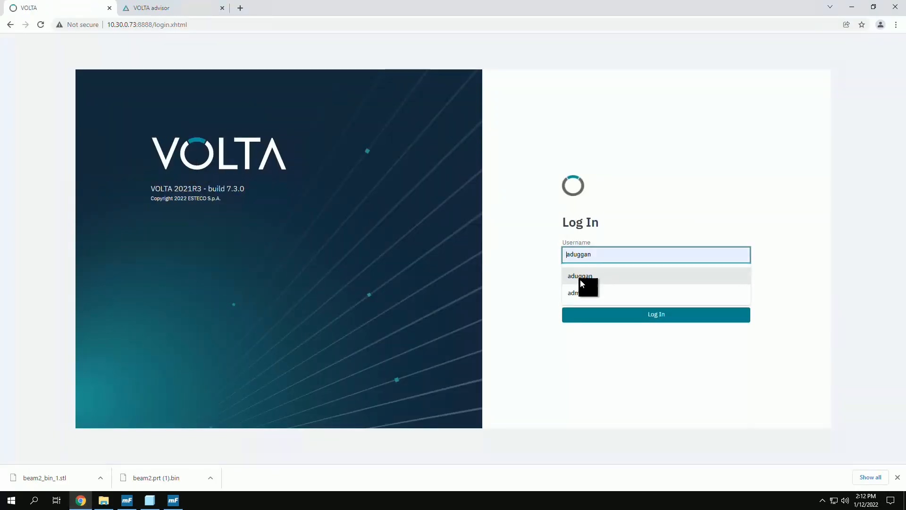
pyautogui.click(619, 319)
pyautogui.click(609, 267)
pyautogui.click(606, 289)
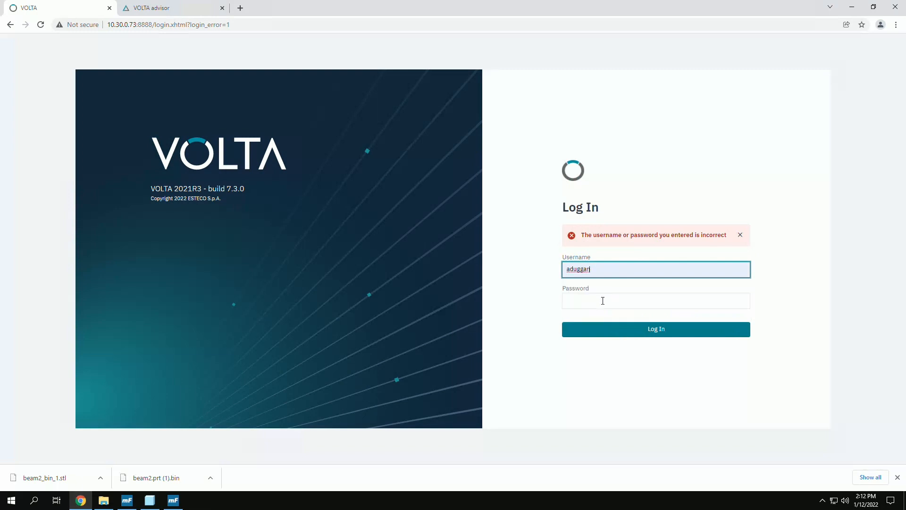
pyautogui.click(603, 299)
pyautogui.write('••')
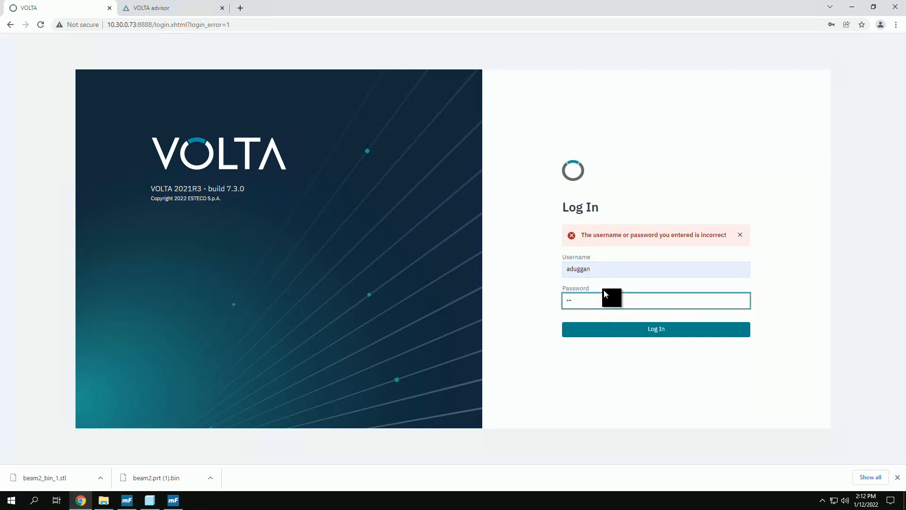
pyautogui.press('Return')
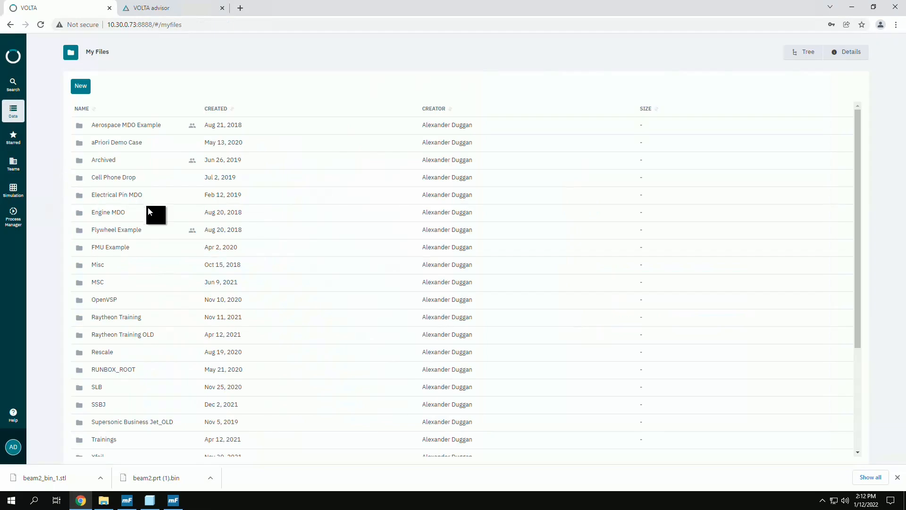
# - Open the Beam_MDO_Creo_Abaqus_aPriori project from RUNBOX_ROOT > Beam Example
pyautogui.scroll(-2, 148, 211)
pyautogui.scroll(-1, 158, 245)
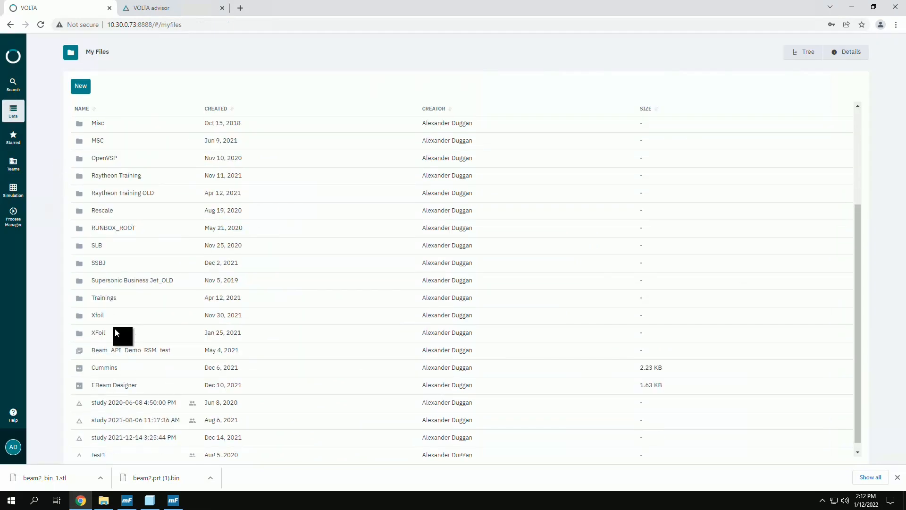
pyautogui.scroll(2, 132, 263)
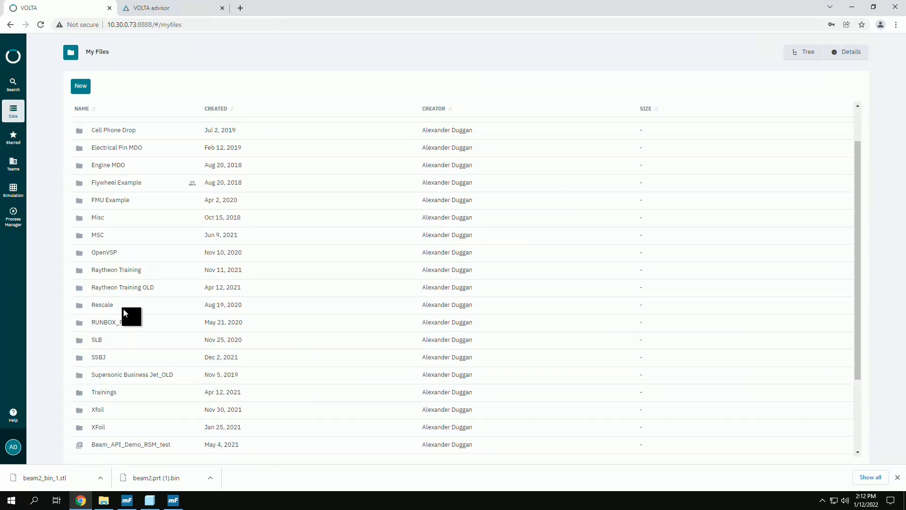
pyautogui.click(124, 316)
pyautogui.click(98, 145)
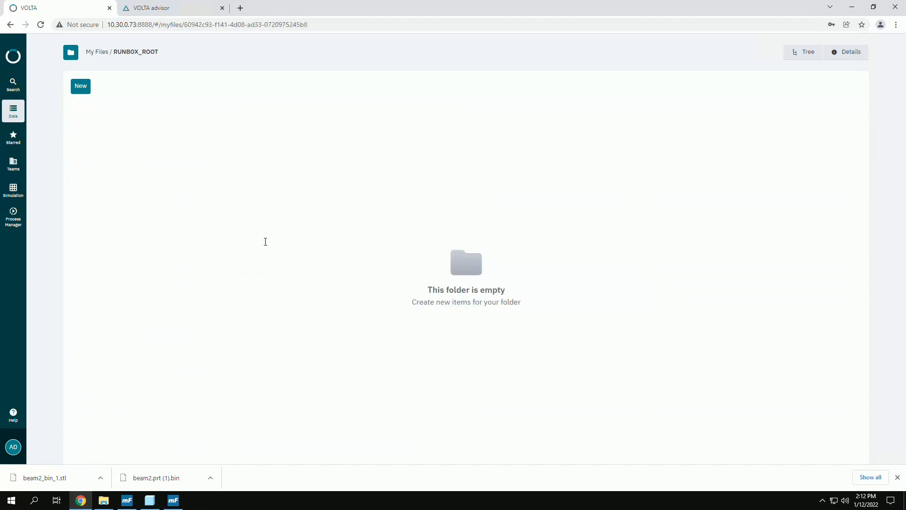
pyautogui.scroll(-1, 264, 245)
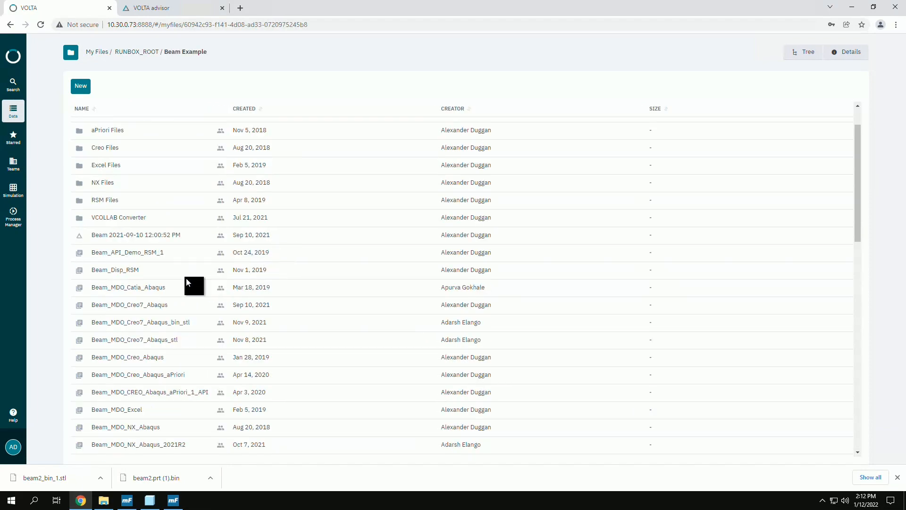
pyautogui.scroll(-1, 186, 280)
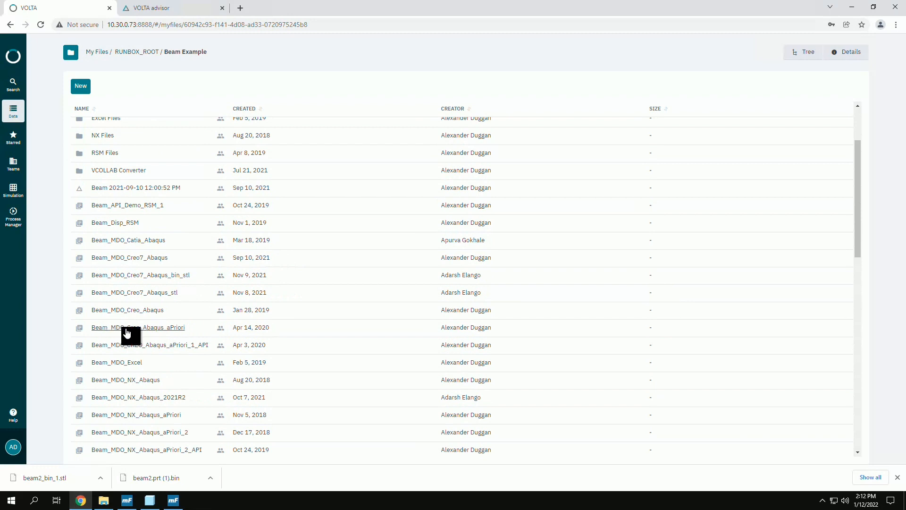
pyautogui.click(161, 329)
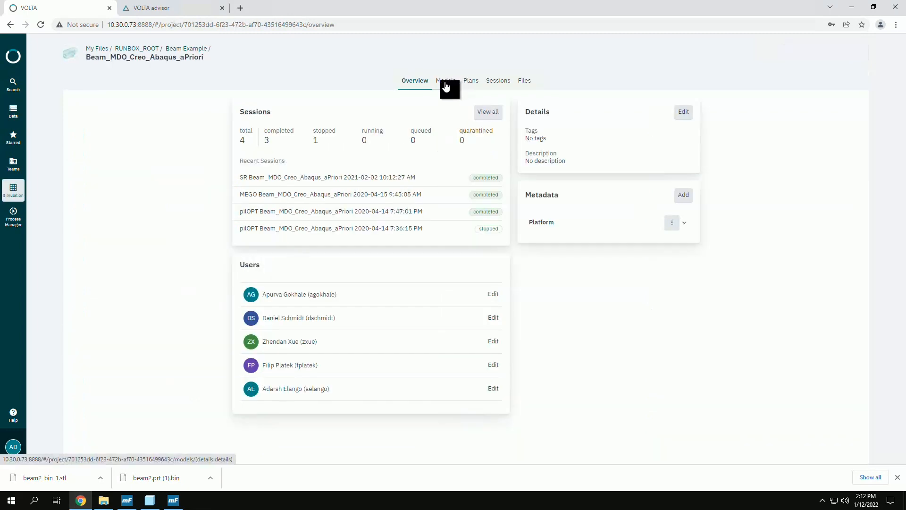
# - Open the pilOPT 7:47:01 PM session's results in VOLTA Advisor
pyautogui.click(495, 86)
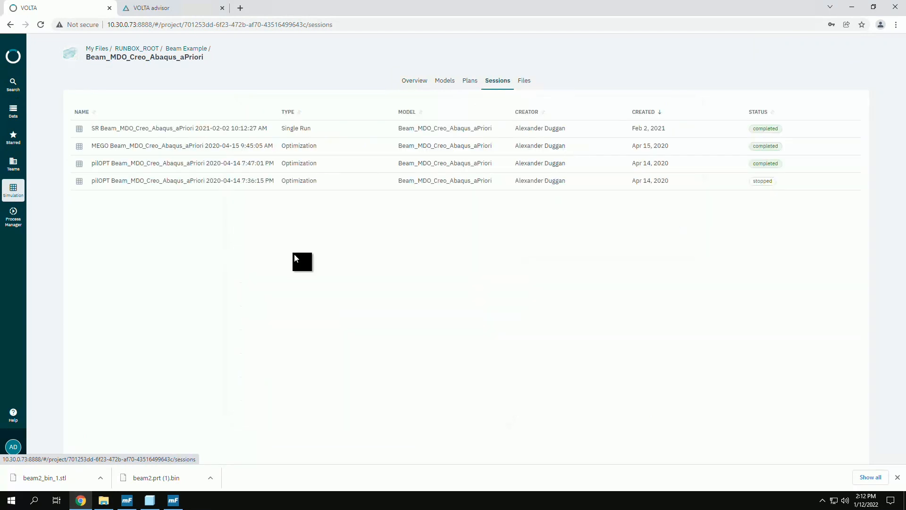
pyautogui.click(171, 165)
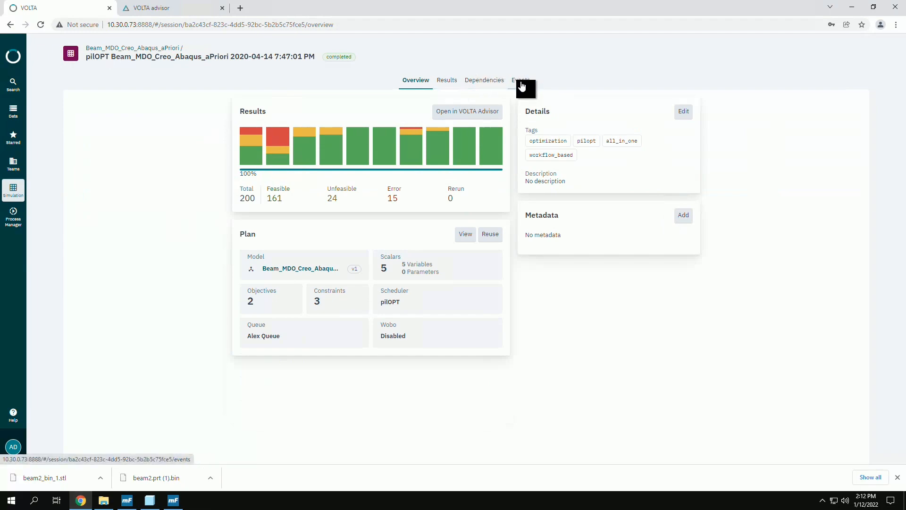
pyautogui.click(447, 80)
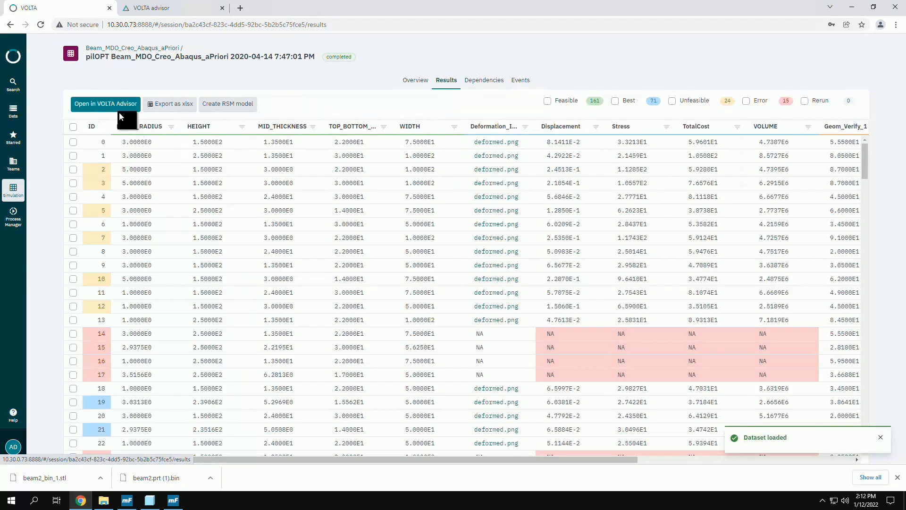
pyautogui.click(104, 104)
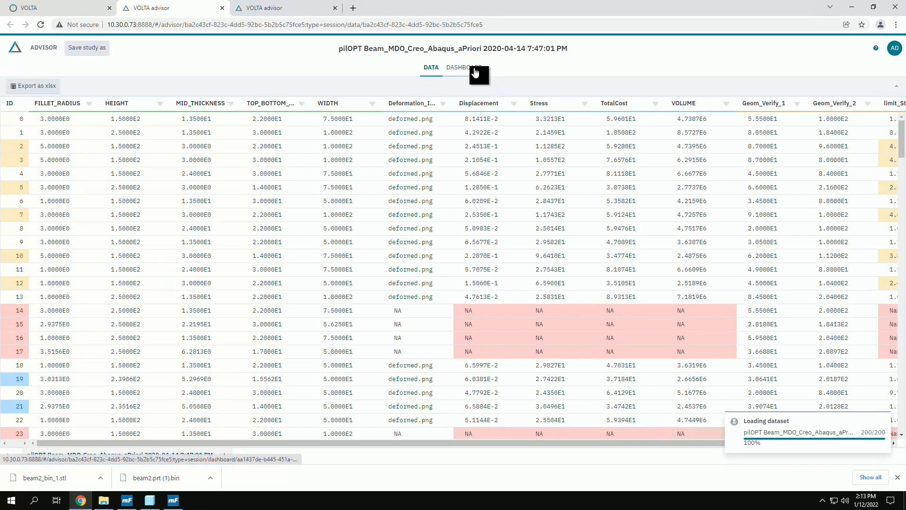
# - Zoom the min_Cost vs min_Displacement scatter onto the lower displacement band
pyautogui.click(478, 71)
pyautogui.click(37, 92)
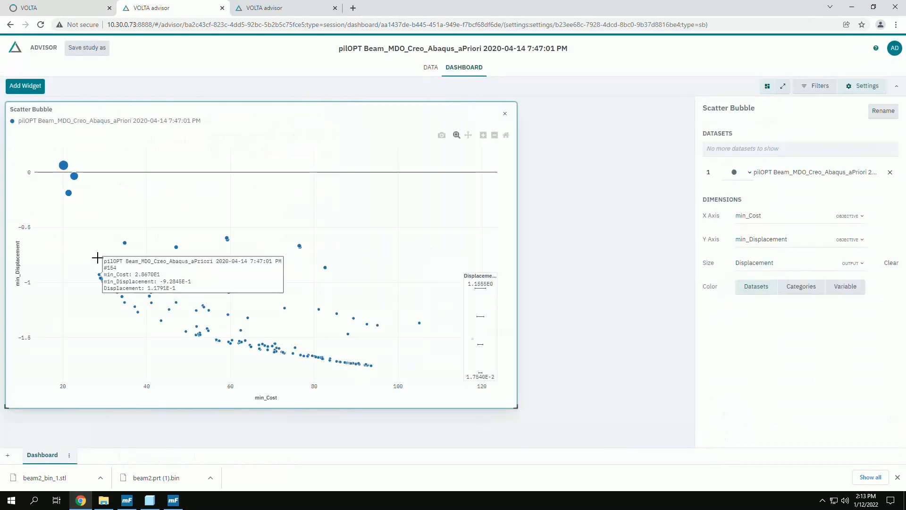
pyautogui.moveTo(56, 157); pyautogui.dragTo(423, 372)
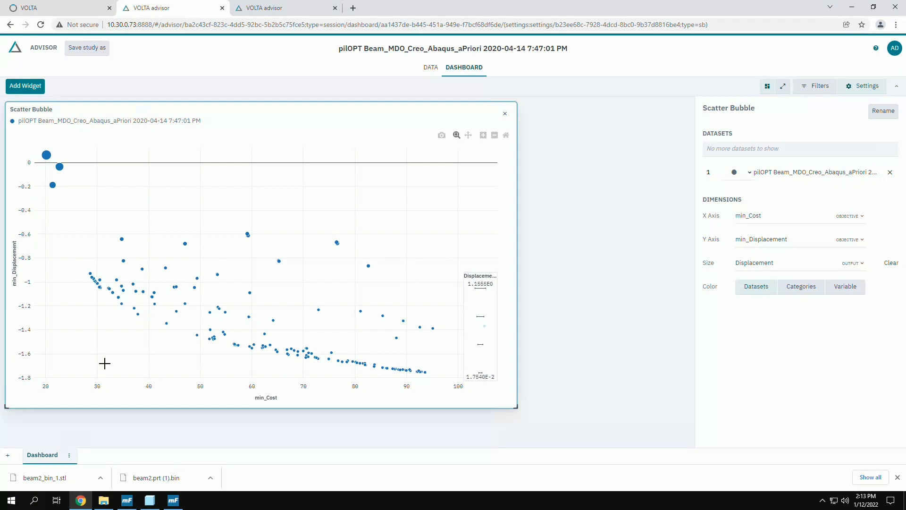
pyautogui.moveTo(119, 303)
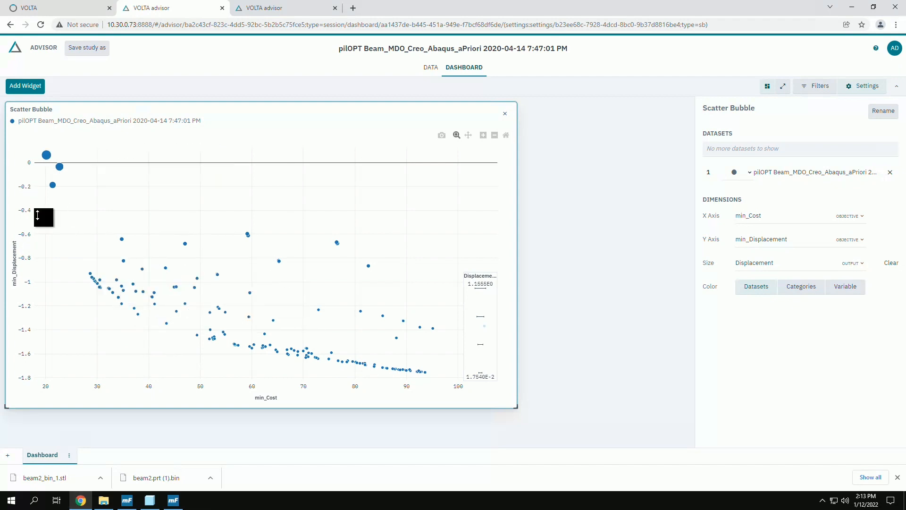
pyautogui.moveTo(90, 273)
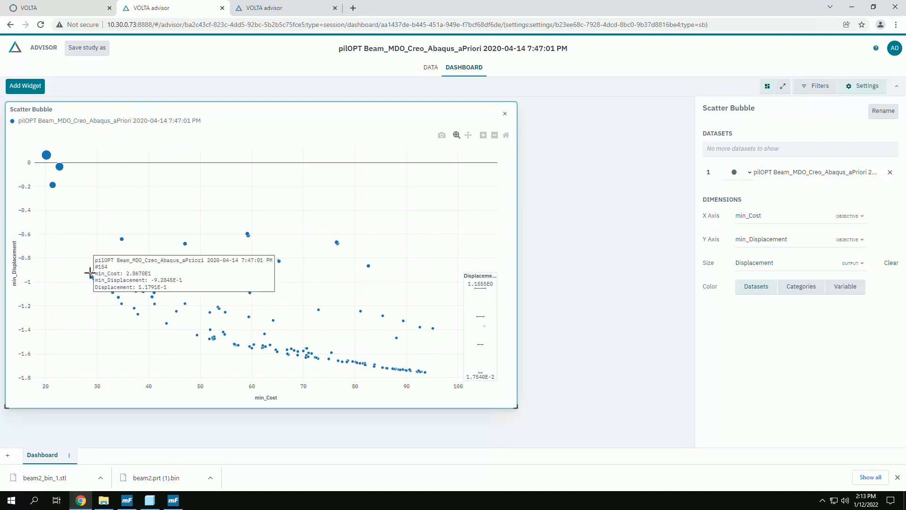
# - Add an Image widget with Deformation_Image as its variable and inspect design 154
pyautogui.click(27, 87)
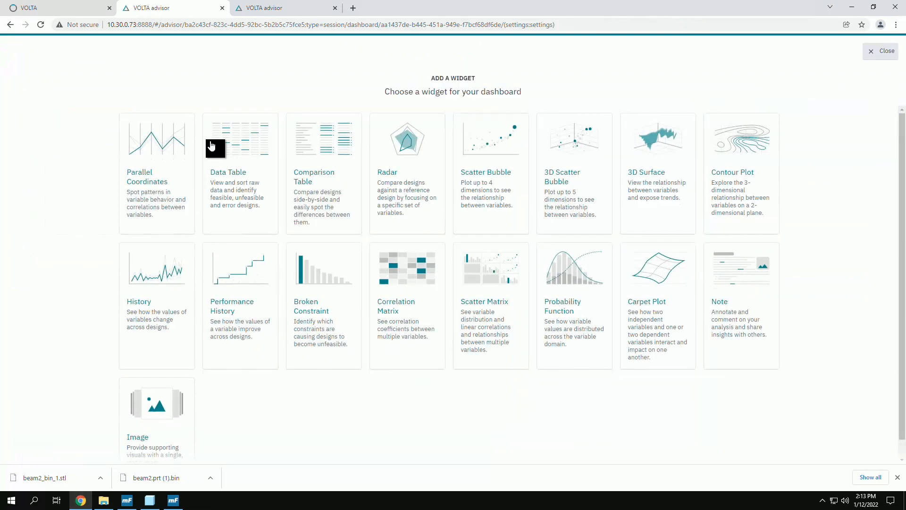
pyautogui.click(146, 432)
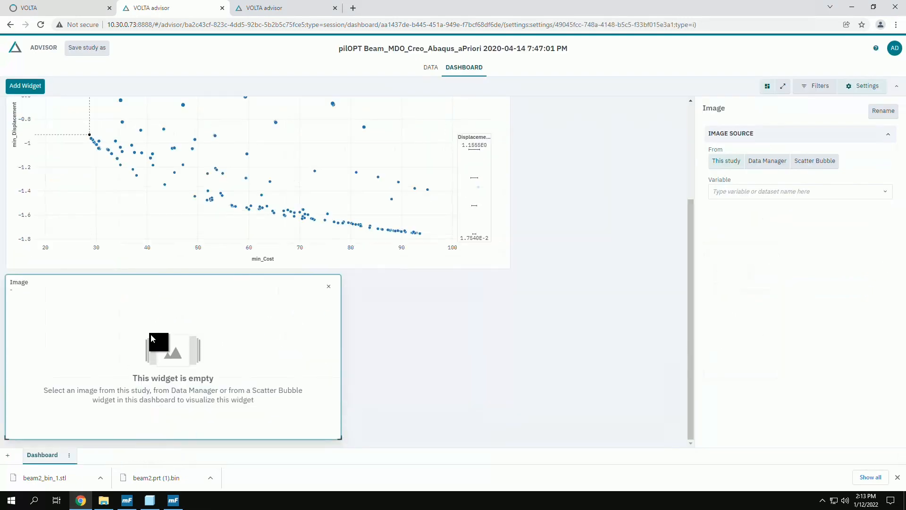
pyautogui.click(754, 192)
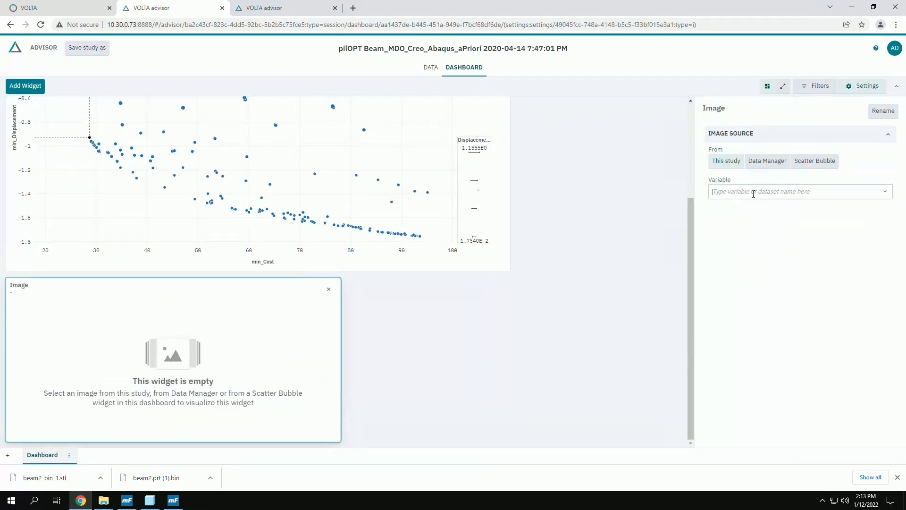
pyautogui.click(754, 204)
pyautogui.click(754, 240)
pyautogui.write('154')
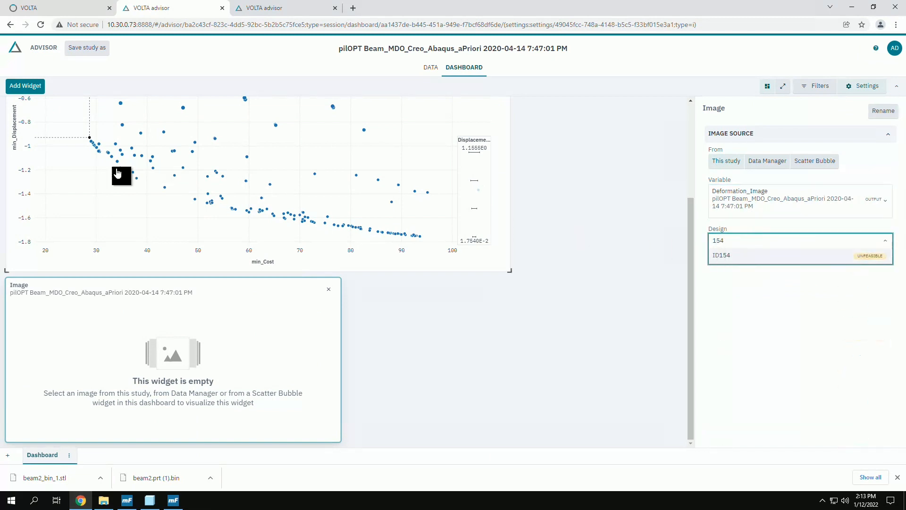
pyautogui.click(89, 137)
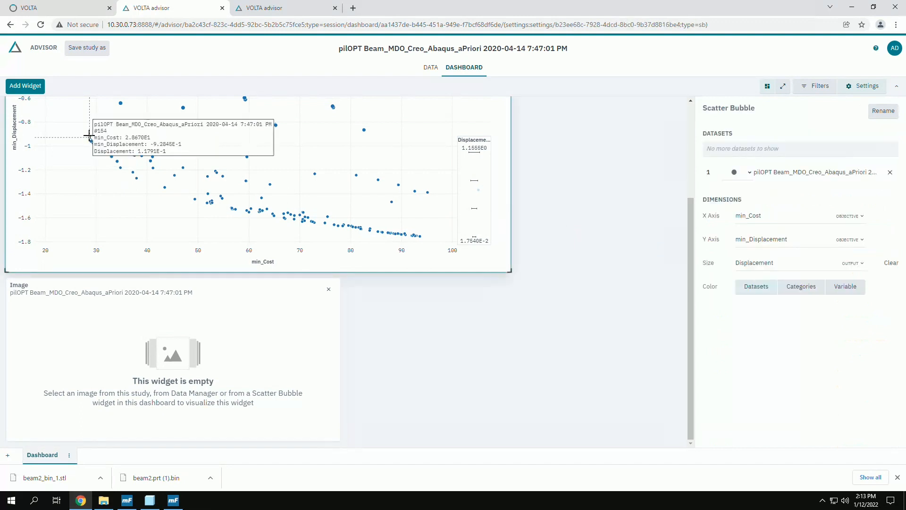
# - Filter the dashboard to BEST designs only and enlarge the scatter plot widget
pyautogui.click(823, 87)
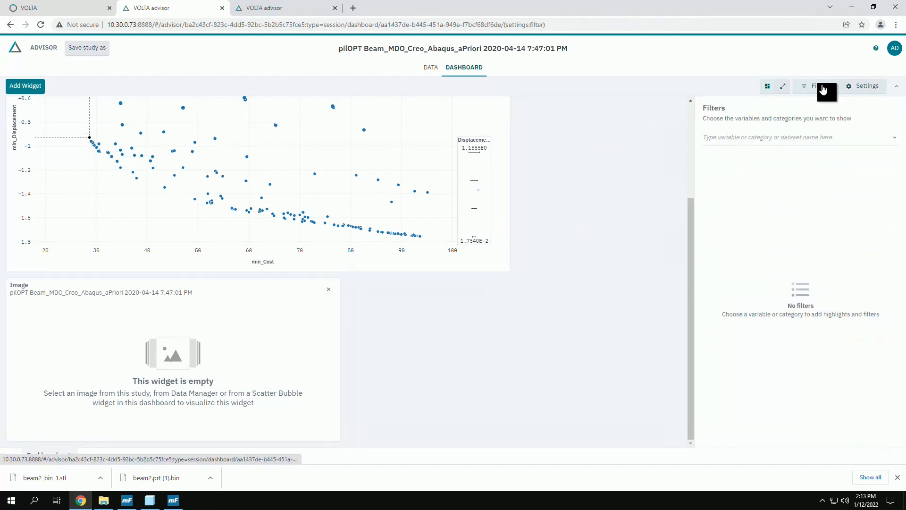
pyautogui.click(746, 134)
pyautogui.click(749, 163)
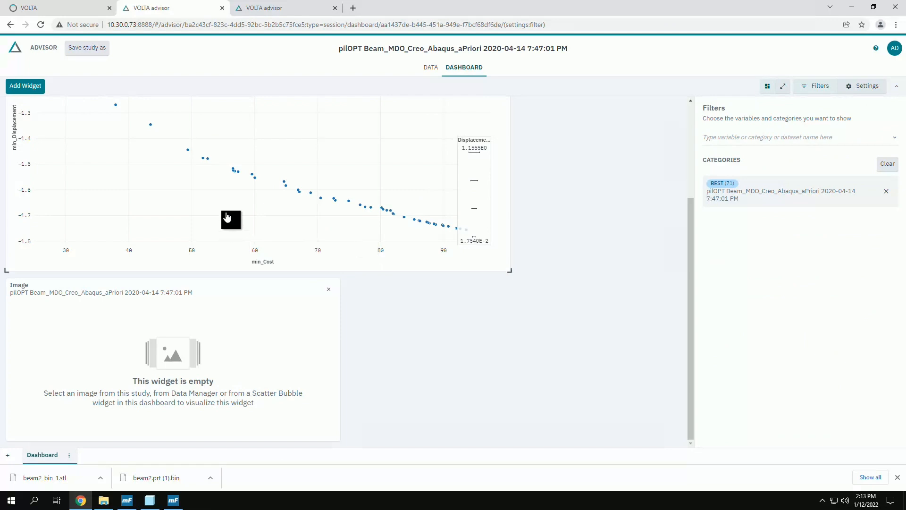
pyautogui.moveTo(511, 270); pyautogui.dragTo(536, 354)
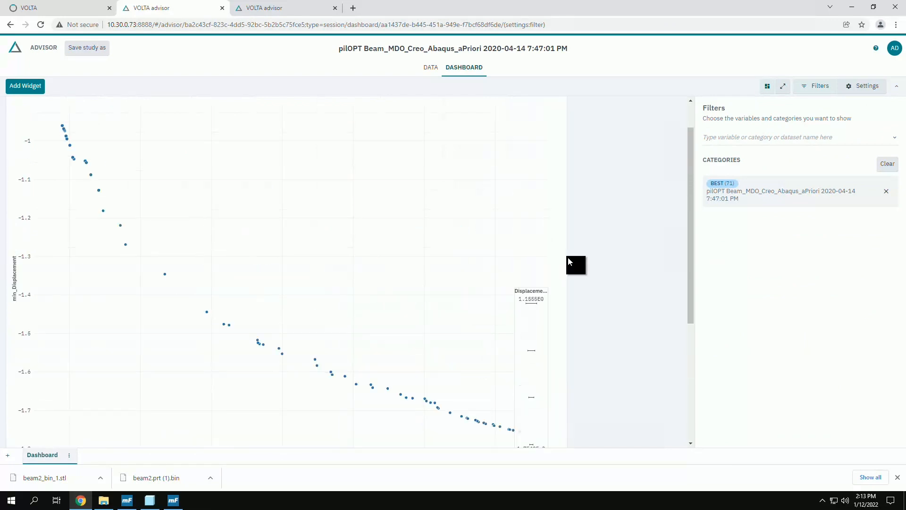
pyautogui.click(88, 215)
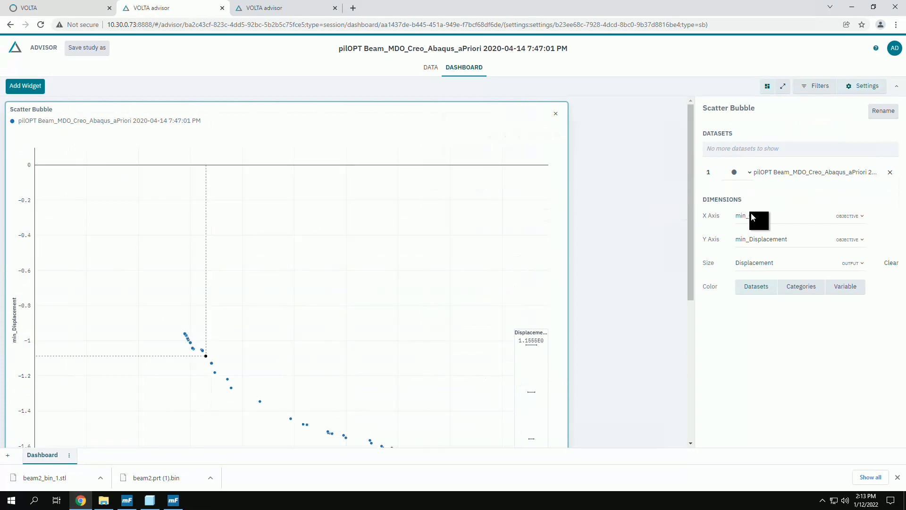
# - Show design ID152's deformation image, then enlarge and center the image widget
pyautogui.scroll(-3, 493, 384)
pyautogui.click(184, 434)
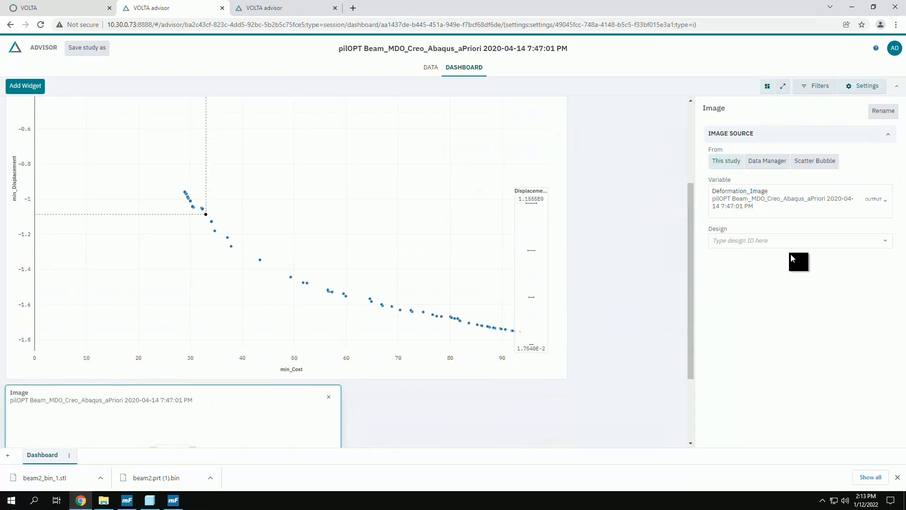
pyautogui.click(764, 241)
pyautogui.write('152')
pyautogui.click(758, 256)
pyautogui.scroll(-2, 469, 364)
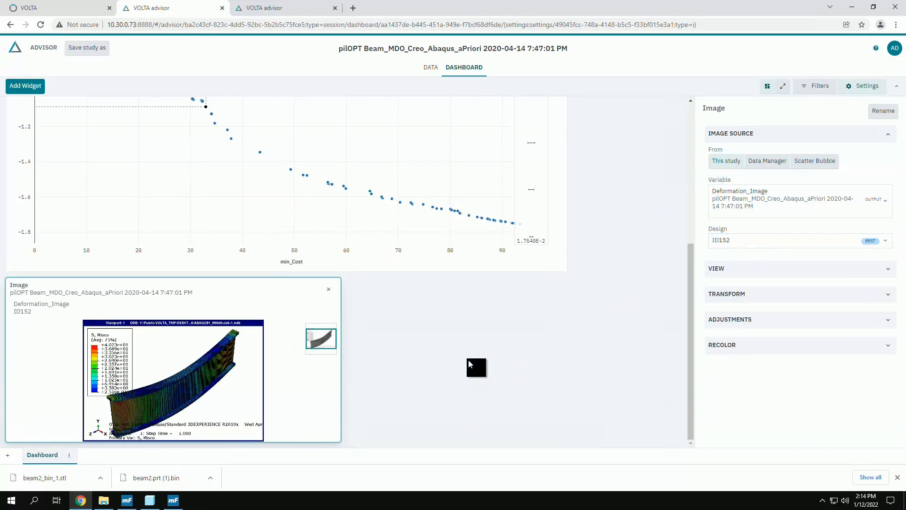
pyautogui.moveTo(339, 446); pyautogui.dragTo(654, 340)
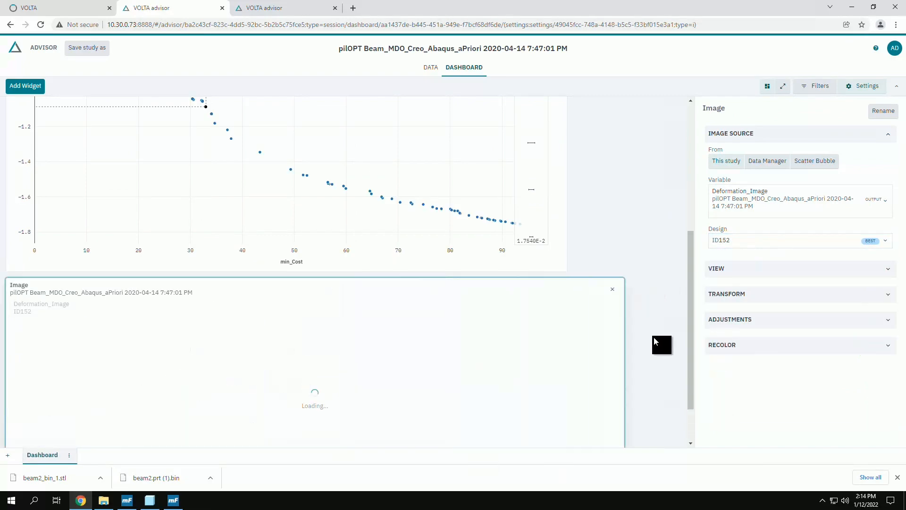
pyautogui.scroll(-2, 652, 342)
pyautogui.scroll(3, 188, 331)
pyautogui.moveTo(180, 341); pyautogui.dragTo(327, 386)
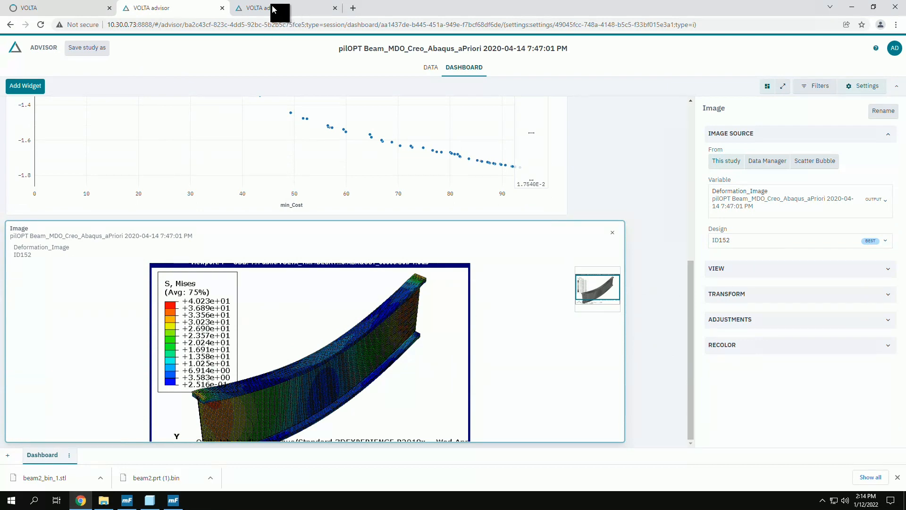
# - Open the results table of the Beam_MDO_Creo7_Abaqus_bin_stl project's OPT session
pyautogui.click(69, 9)
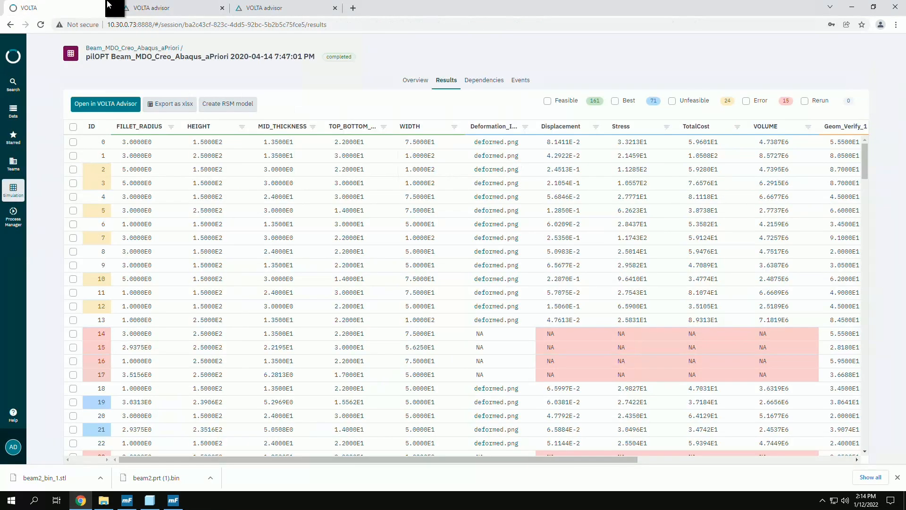
pyautogui.click(154, 49)
pyautogui.click(189, 49)
pyautogui.scroll(-1, 290, 353)
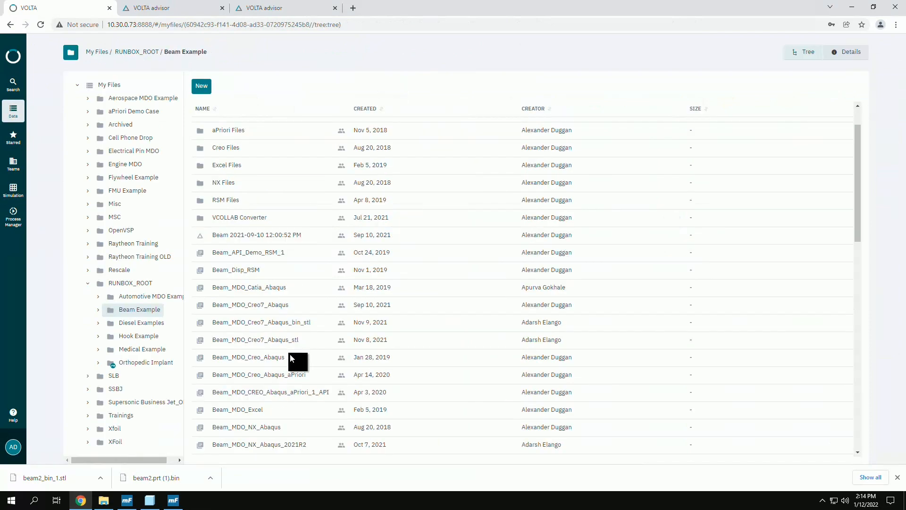
pyautogui.click(298, 325)
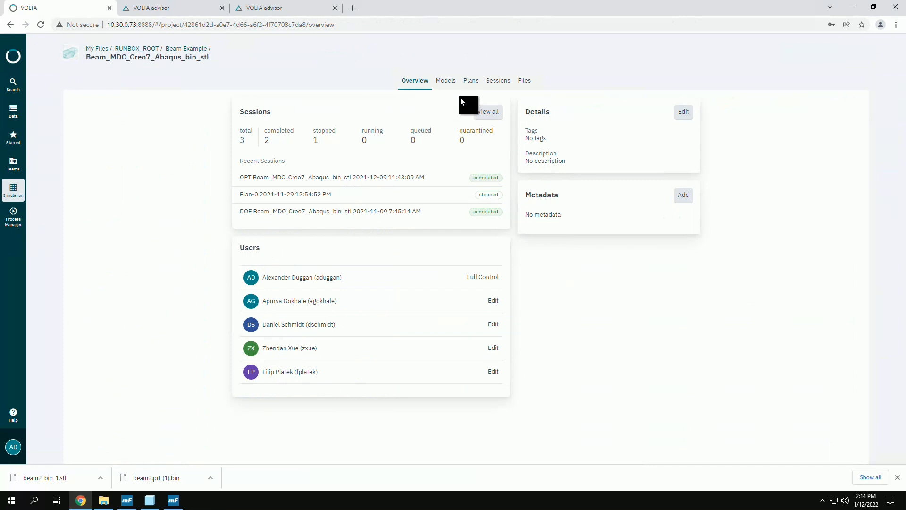
pyautogui.click(493, 83)
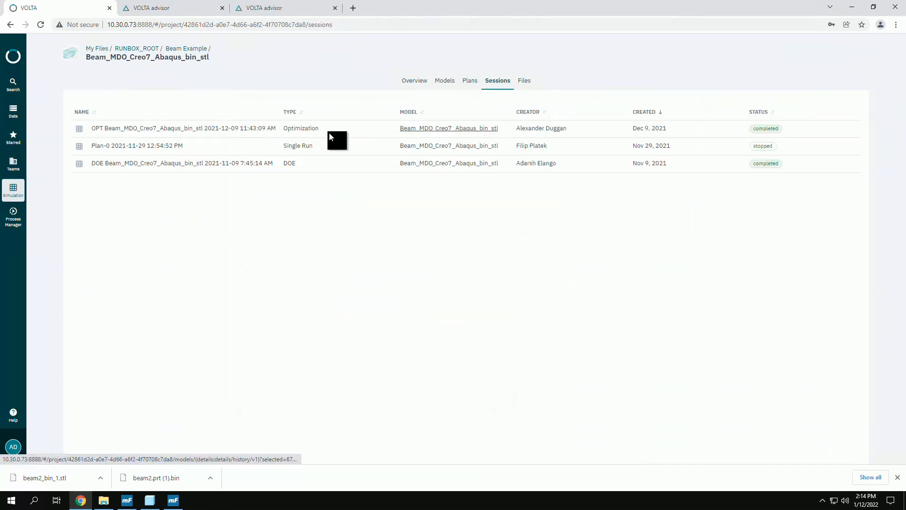
pyautogui.click(141, 129)
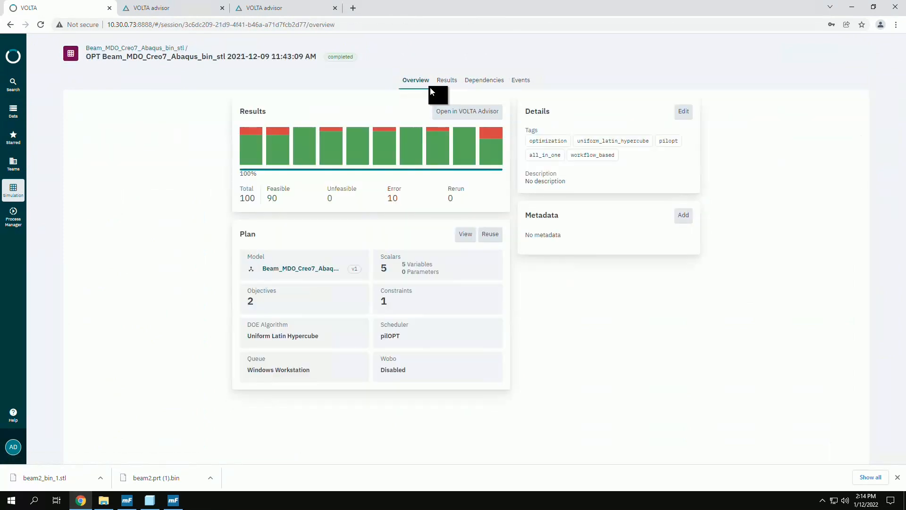
pyautogui.click(445, 81)
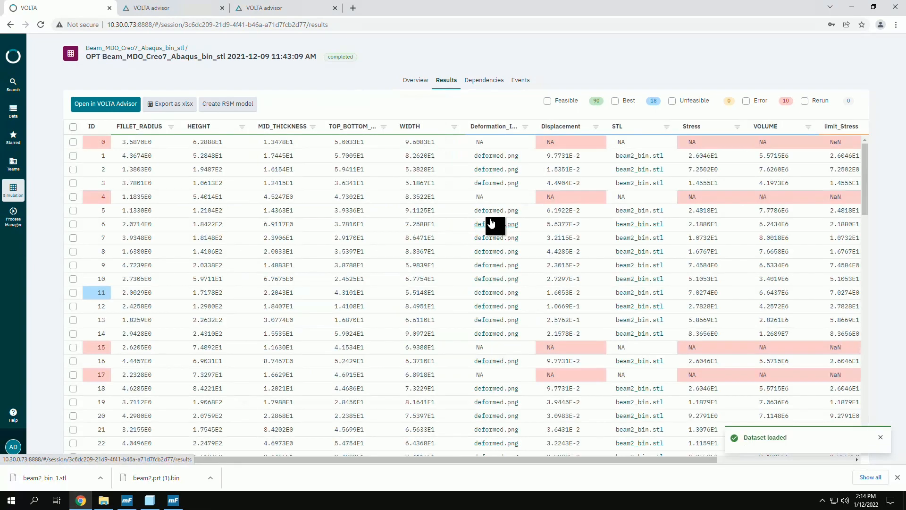
# - Preview a design's beam2_bin.stl model in 3-D, then close the preview
pyautogui.click(644, 210)
pyautogui.moveTo(384, 257); pyautogui.dragTo(576, 292)
pyautogui.click(883, 44)
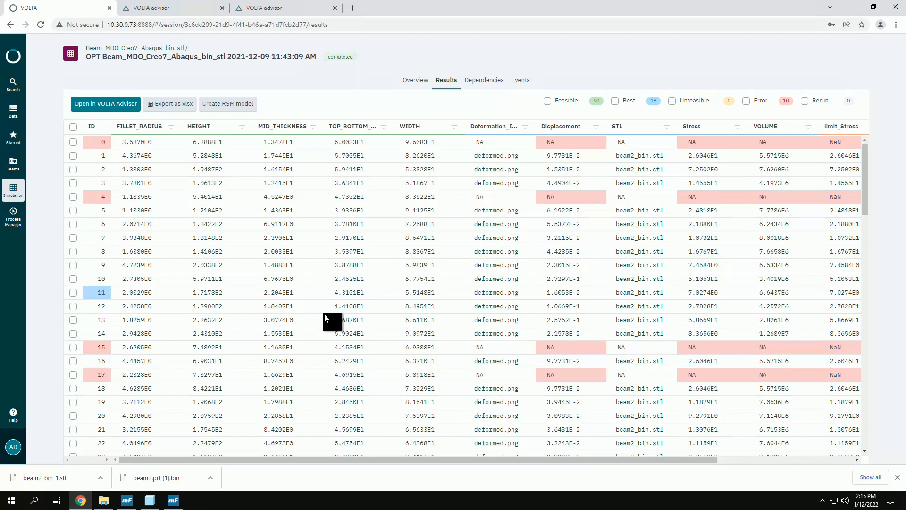
pyautogui.moveTo(20, 231)
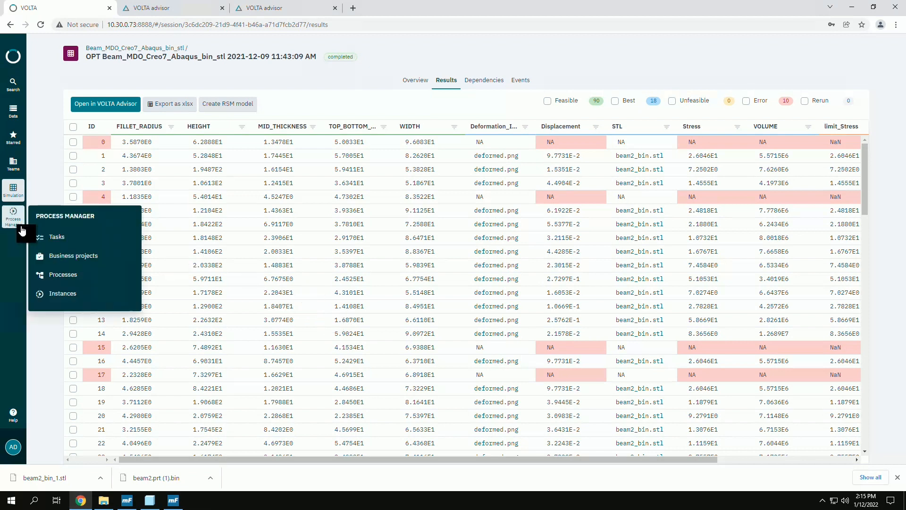